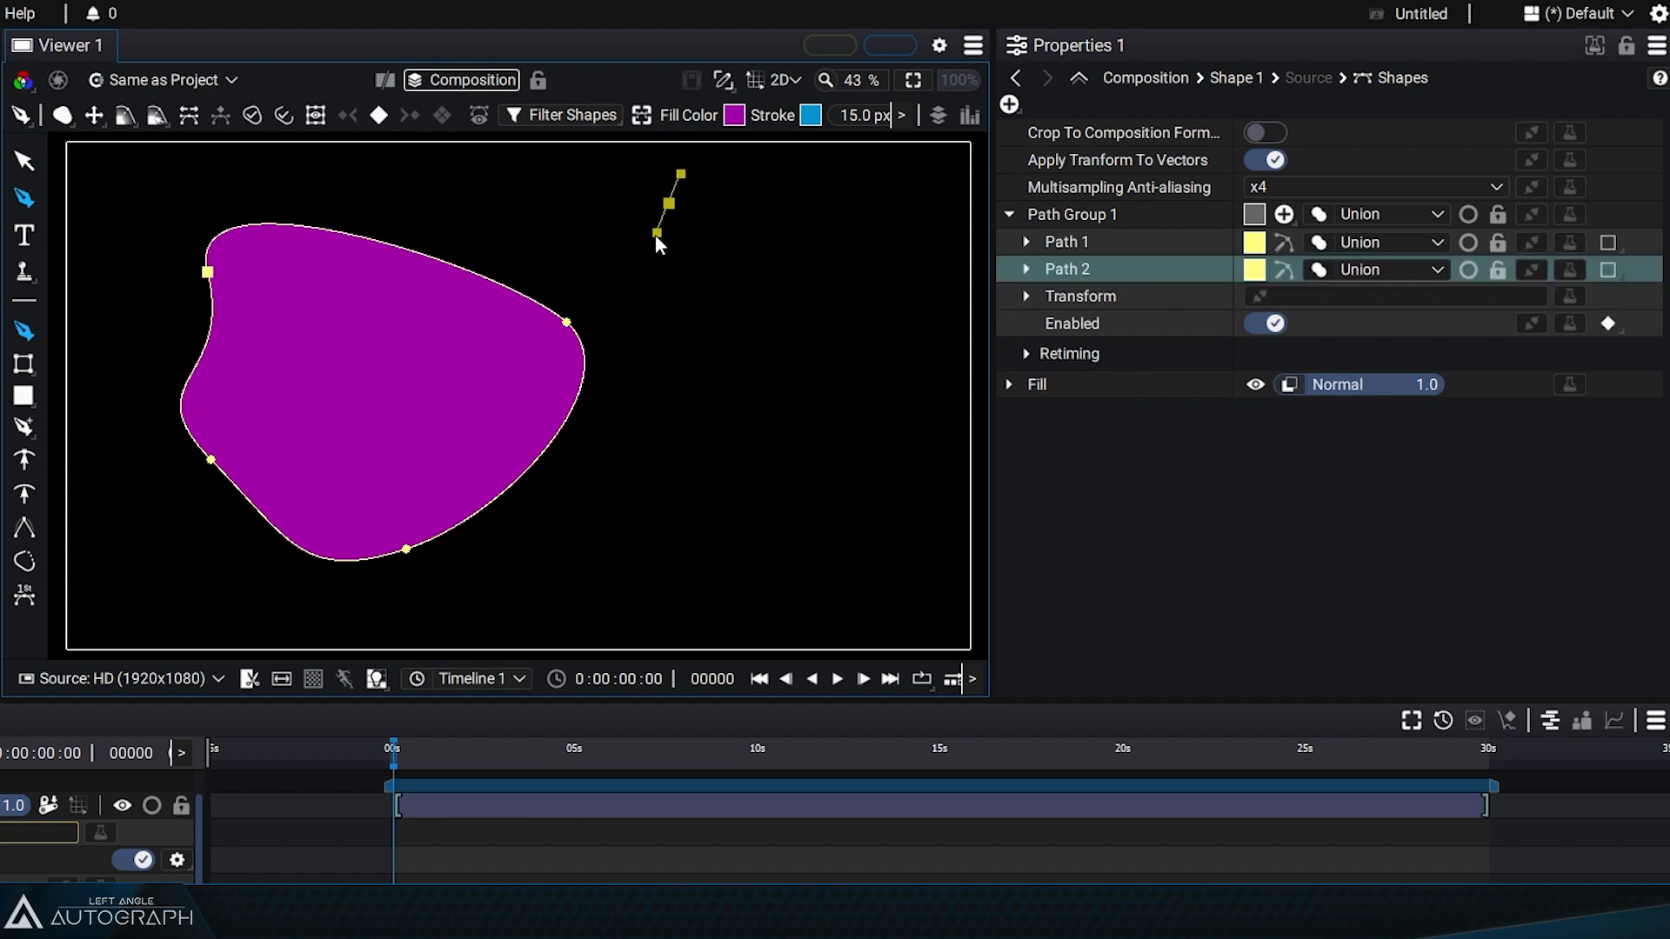
Draw a closed, curved second path with the Pen tool, overlapping the right part of the existing purple shape
{"action": "left_click_drag", "start_coordinate": [543, 273], "coordinate": [497, 301]}
{"action": "left_click_drag", "start_coordinate": [481, 372], "coordinate": [503, 431]}
{"action": "left_click_drag", "start_coordinate": [613, 507], "coordinate": [654, 513]}
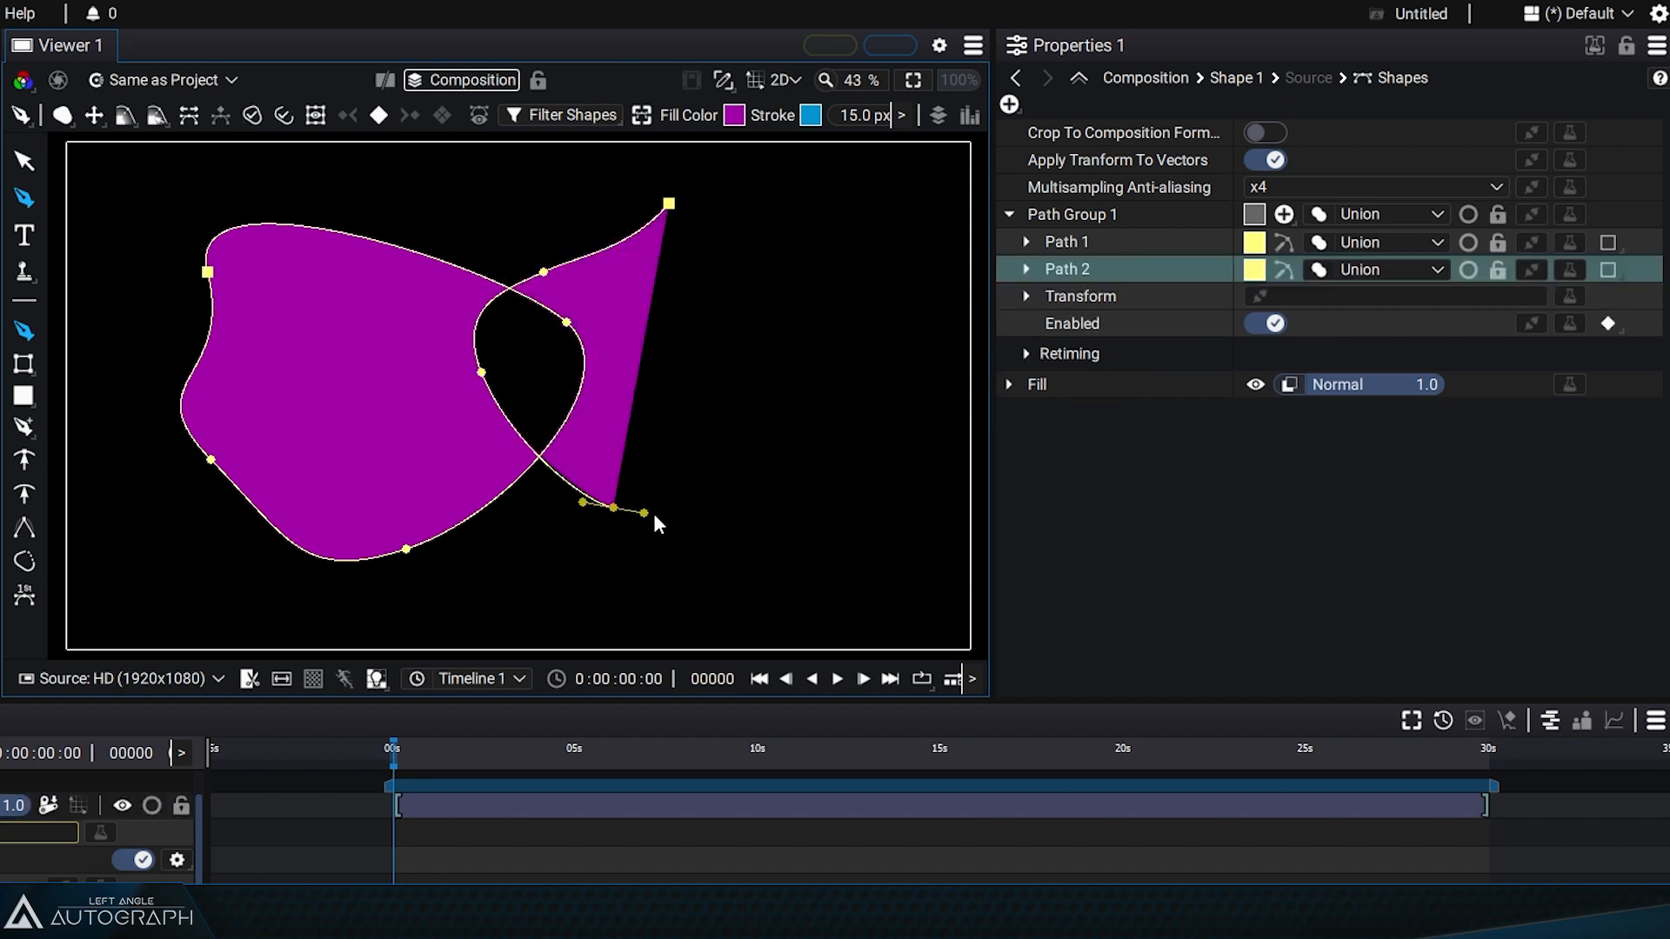
{"action": "left_click_drag", "start_coordinate": [797, 407], "coordinate": [811, 383]}
{"action": "left_click_drag", "start_coordinate": [777, 235], "coordinate": [746, 204]}
{"action": "left_click", "coordinate": [669, 203]}
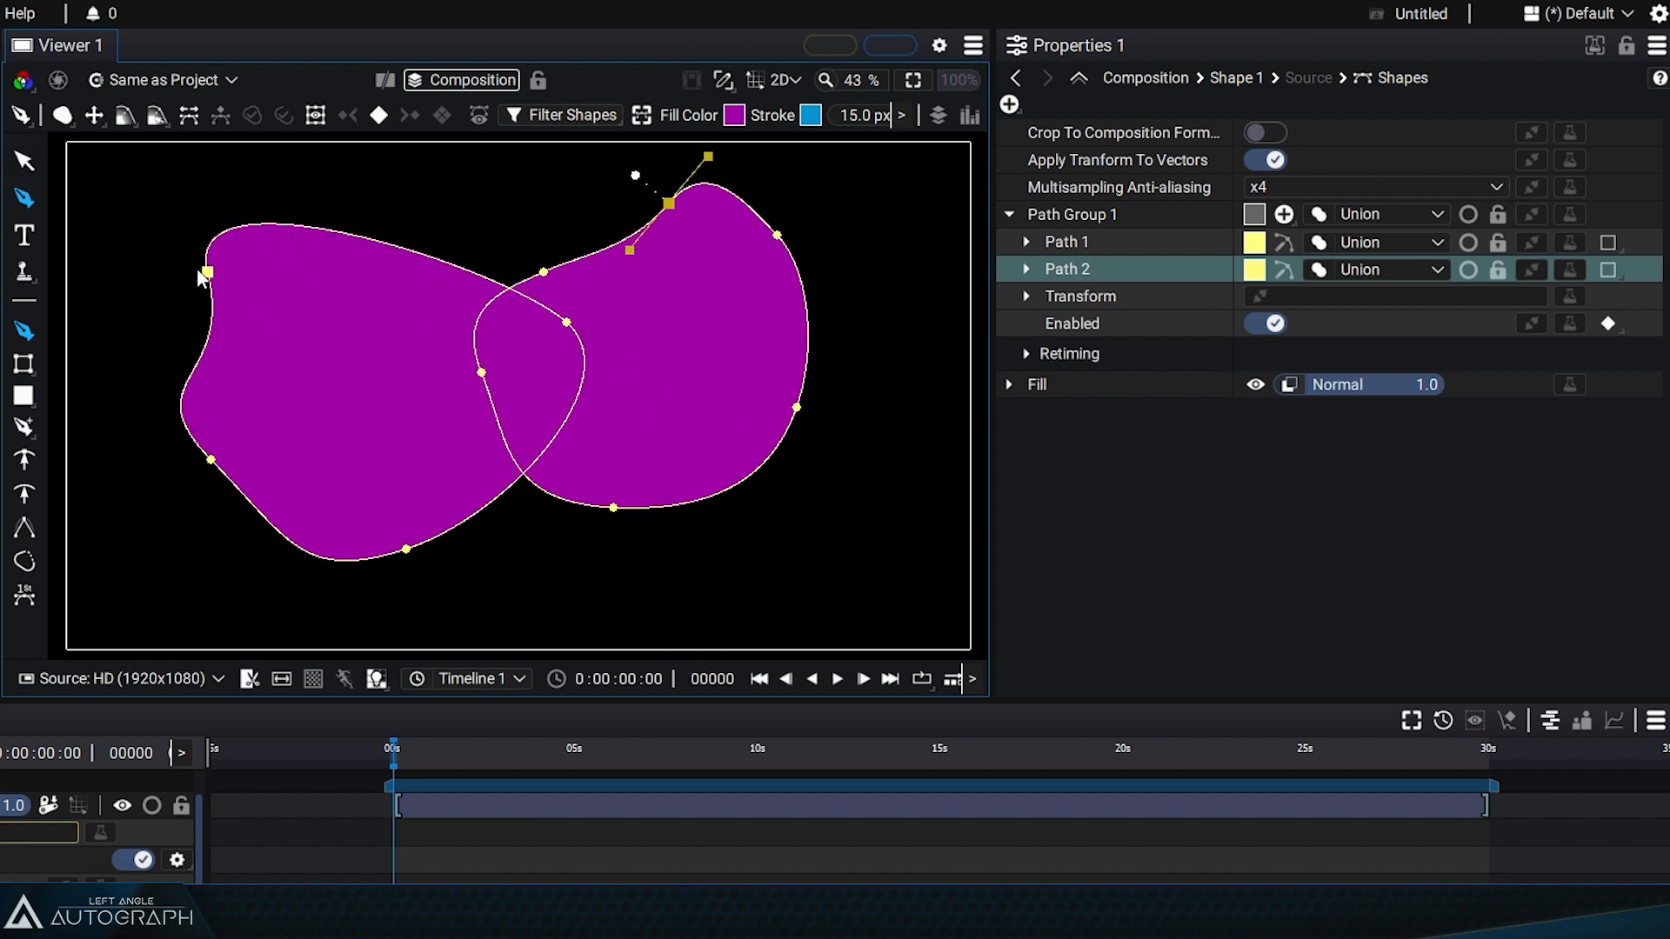
Look at the boolean operation choices for Path 1 and leave it on Union
{"action": "left_click", "coordinate": [1121, 242]}
{"action": "left_click", "coordinate": [1361, 242]}
{"action": "left_click", "coordinate": [1364, 237]}
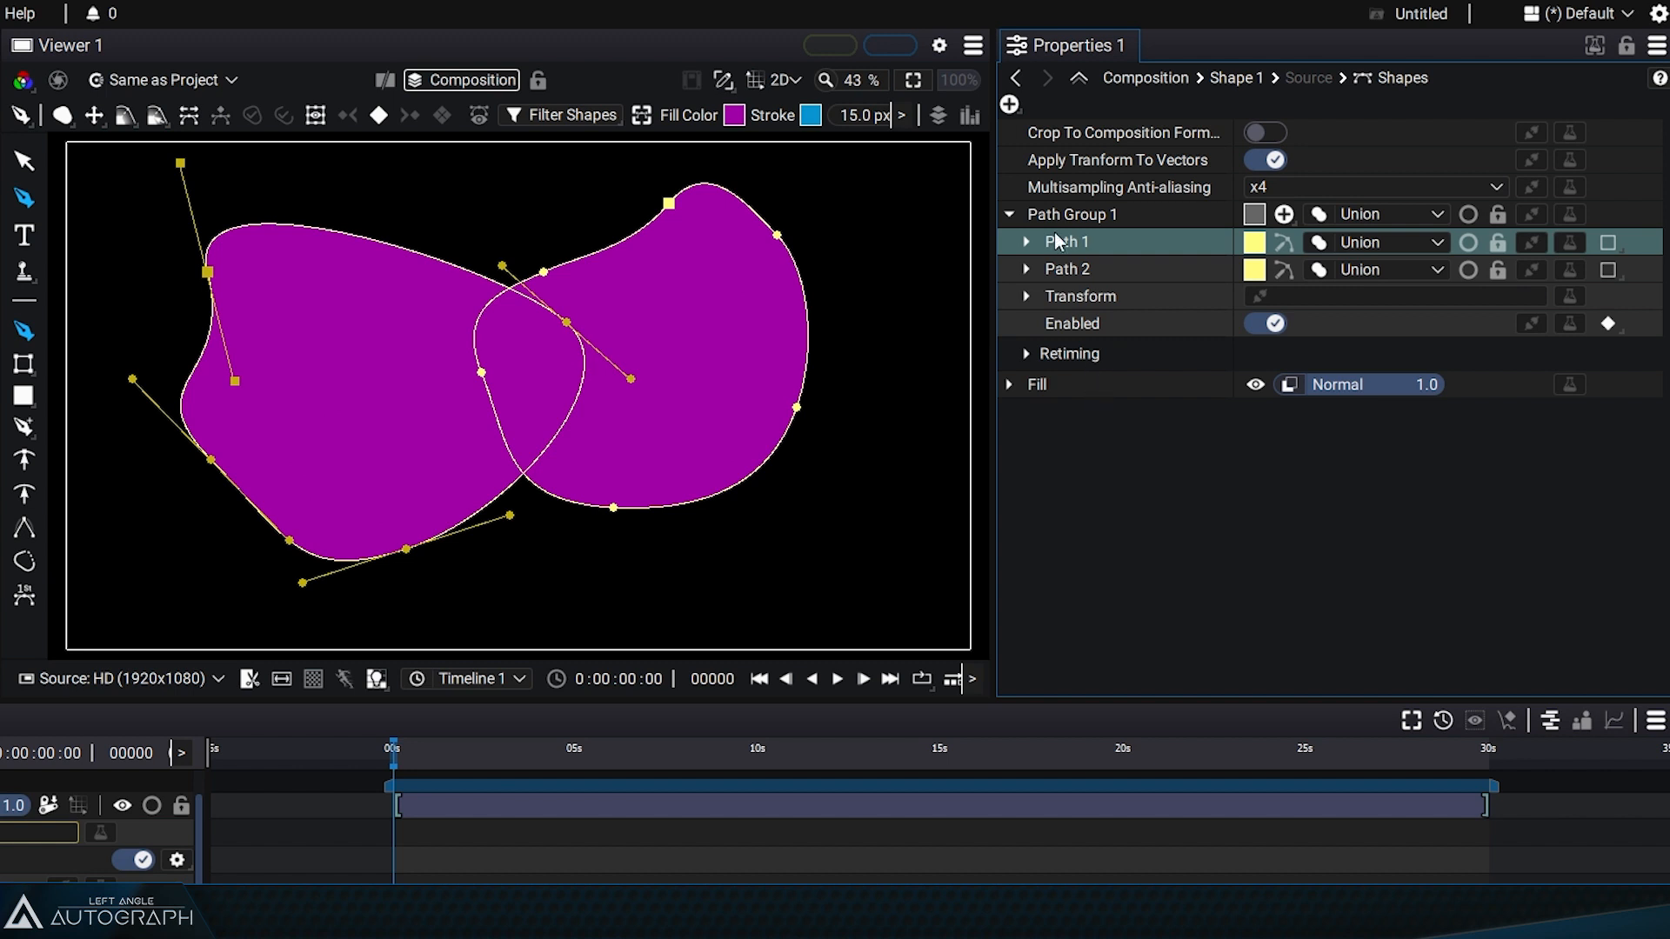
Add a stroke to the shape and hide its fill, viewing the outline without the path overlays
{"action": "left_click", "coordinate": [1008, 105]}
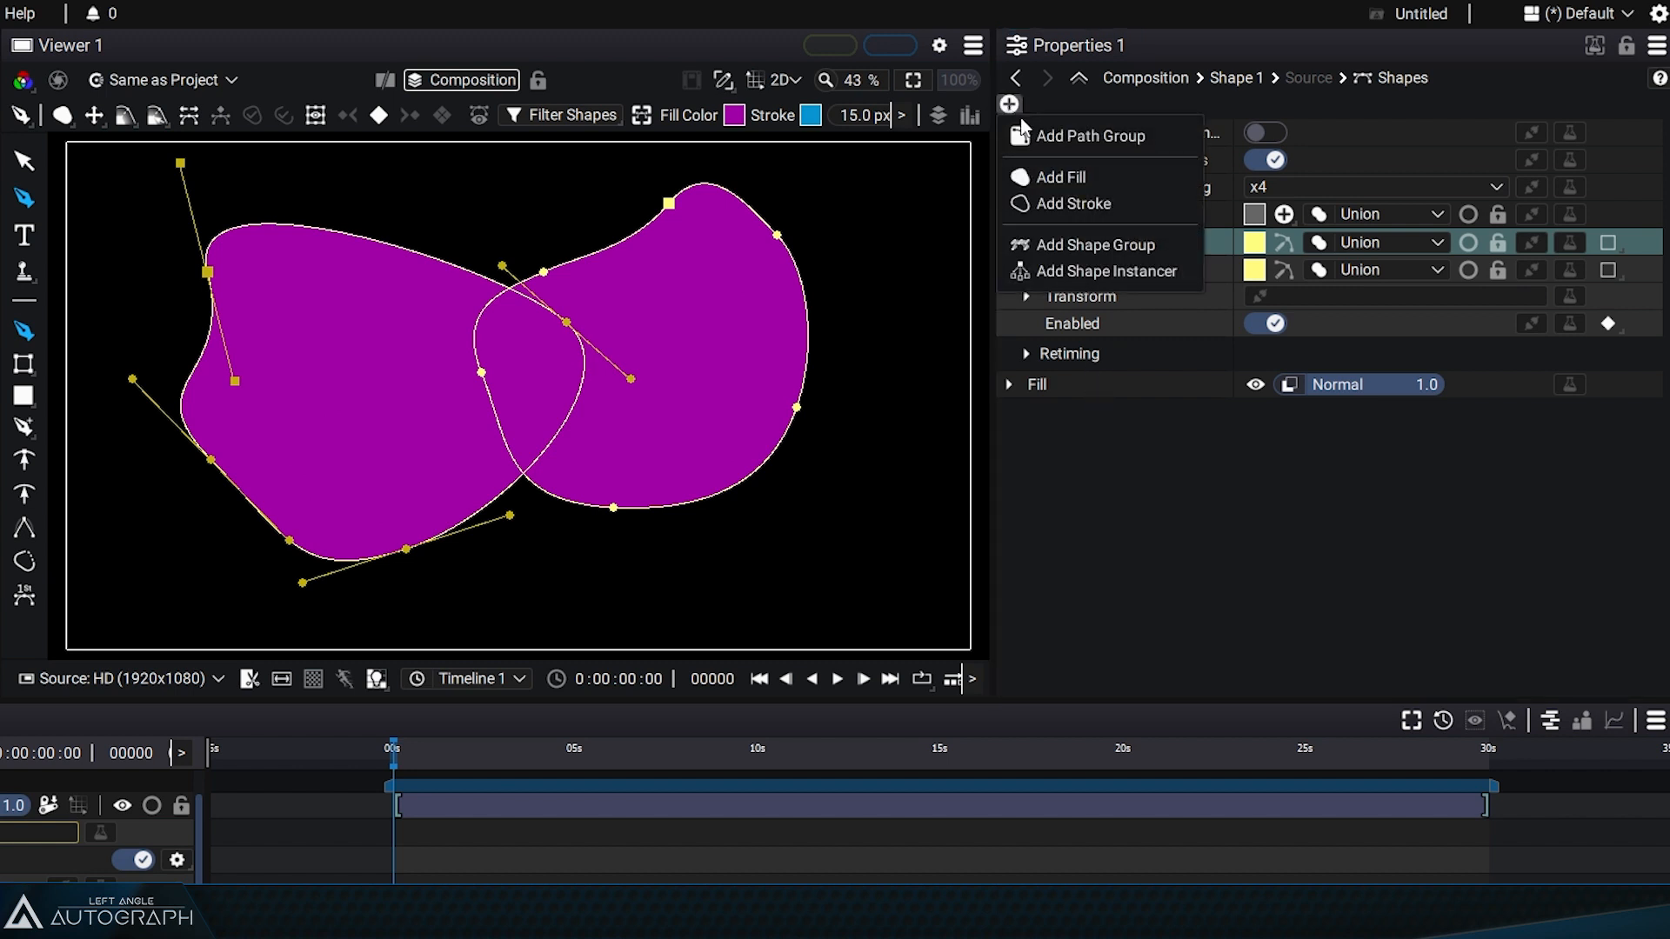
{"action": "left_click", "coordinate": [1084, 203]}
{"action": "left_click", "coordinate": [1257, 384]}
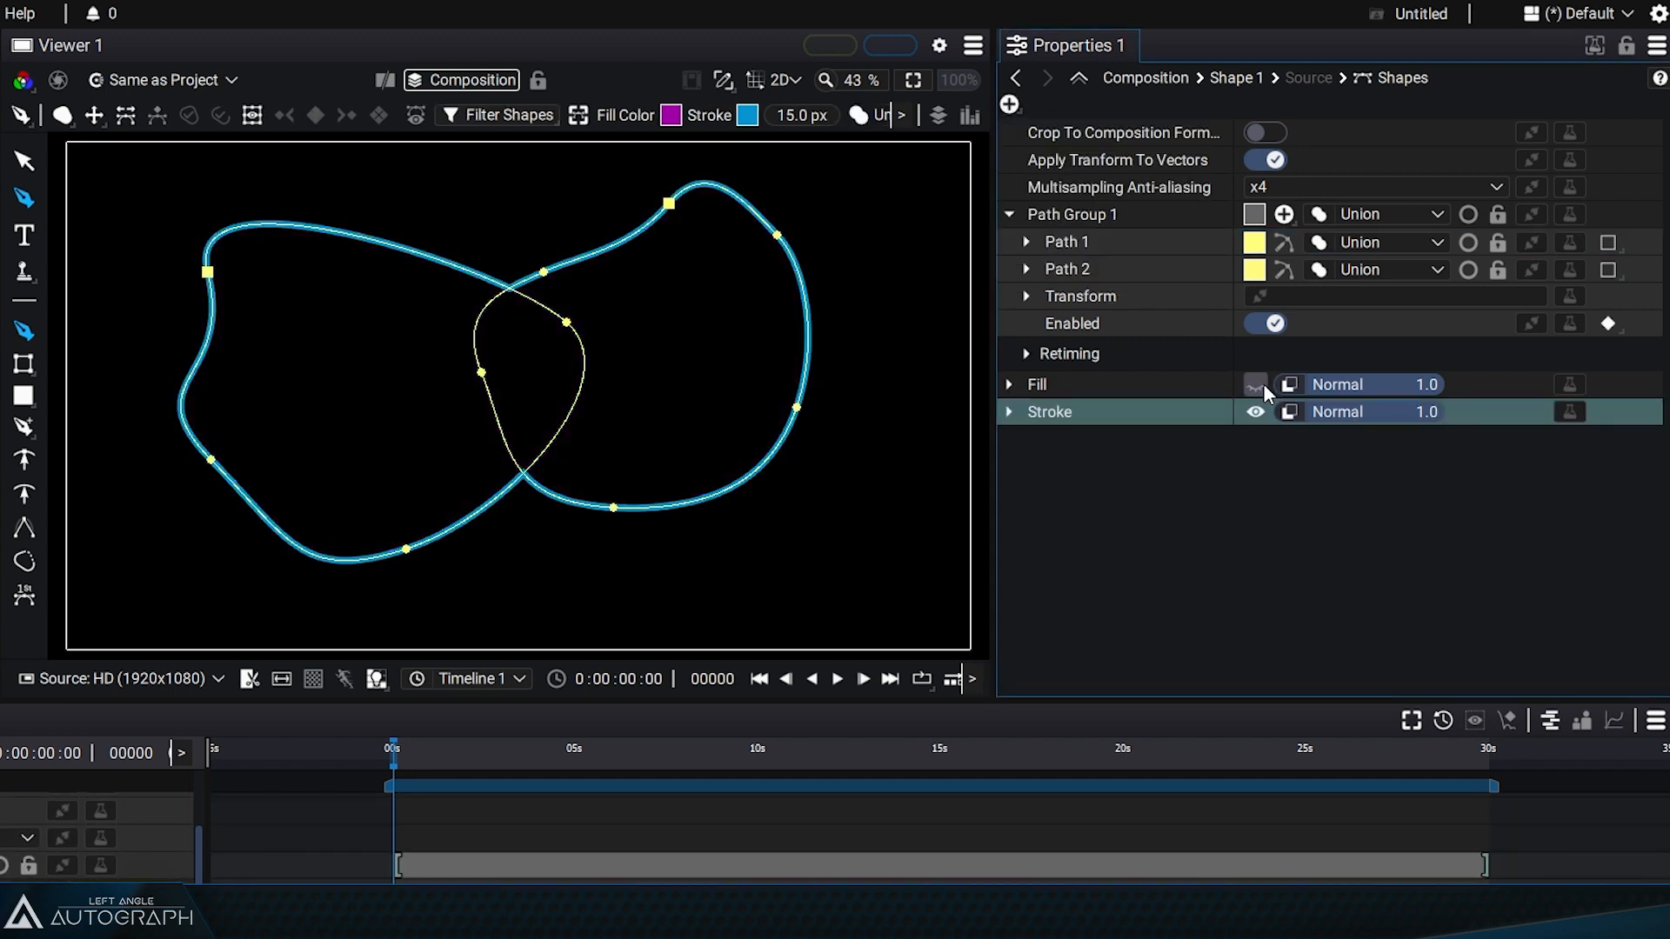
{"action": "left_click", "coordinate": [22, 162]}
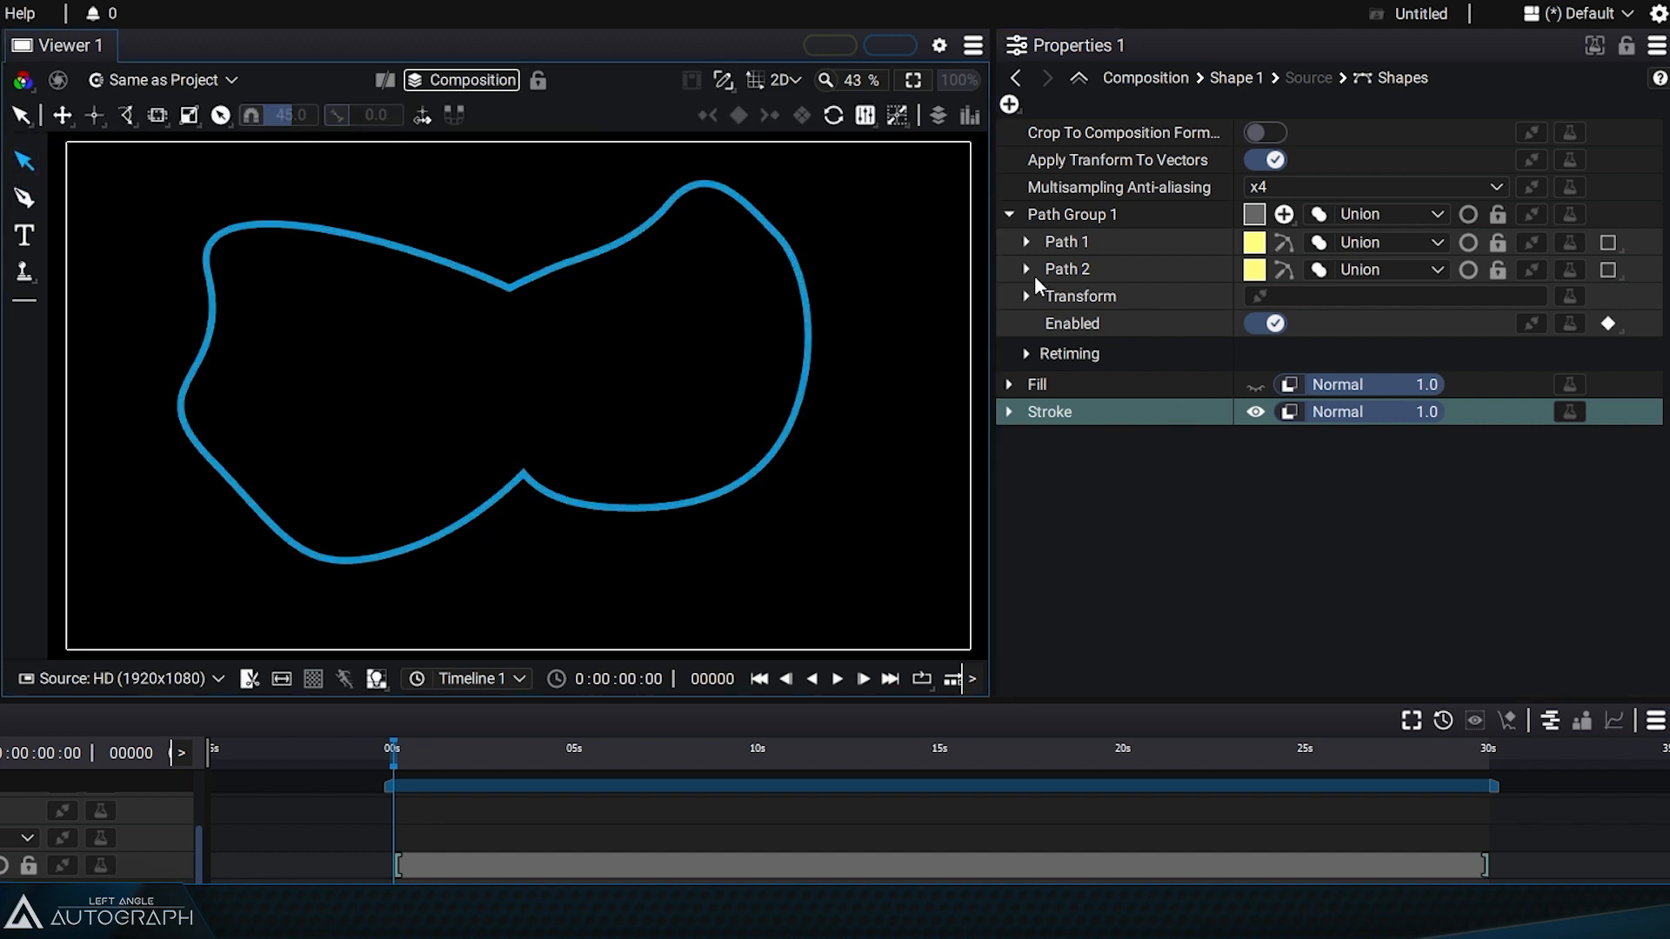
{"action": "left_click", "coordinate": [1081, 389]}
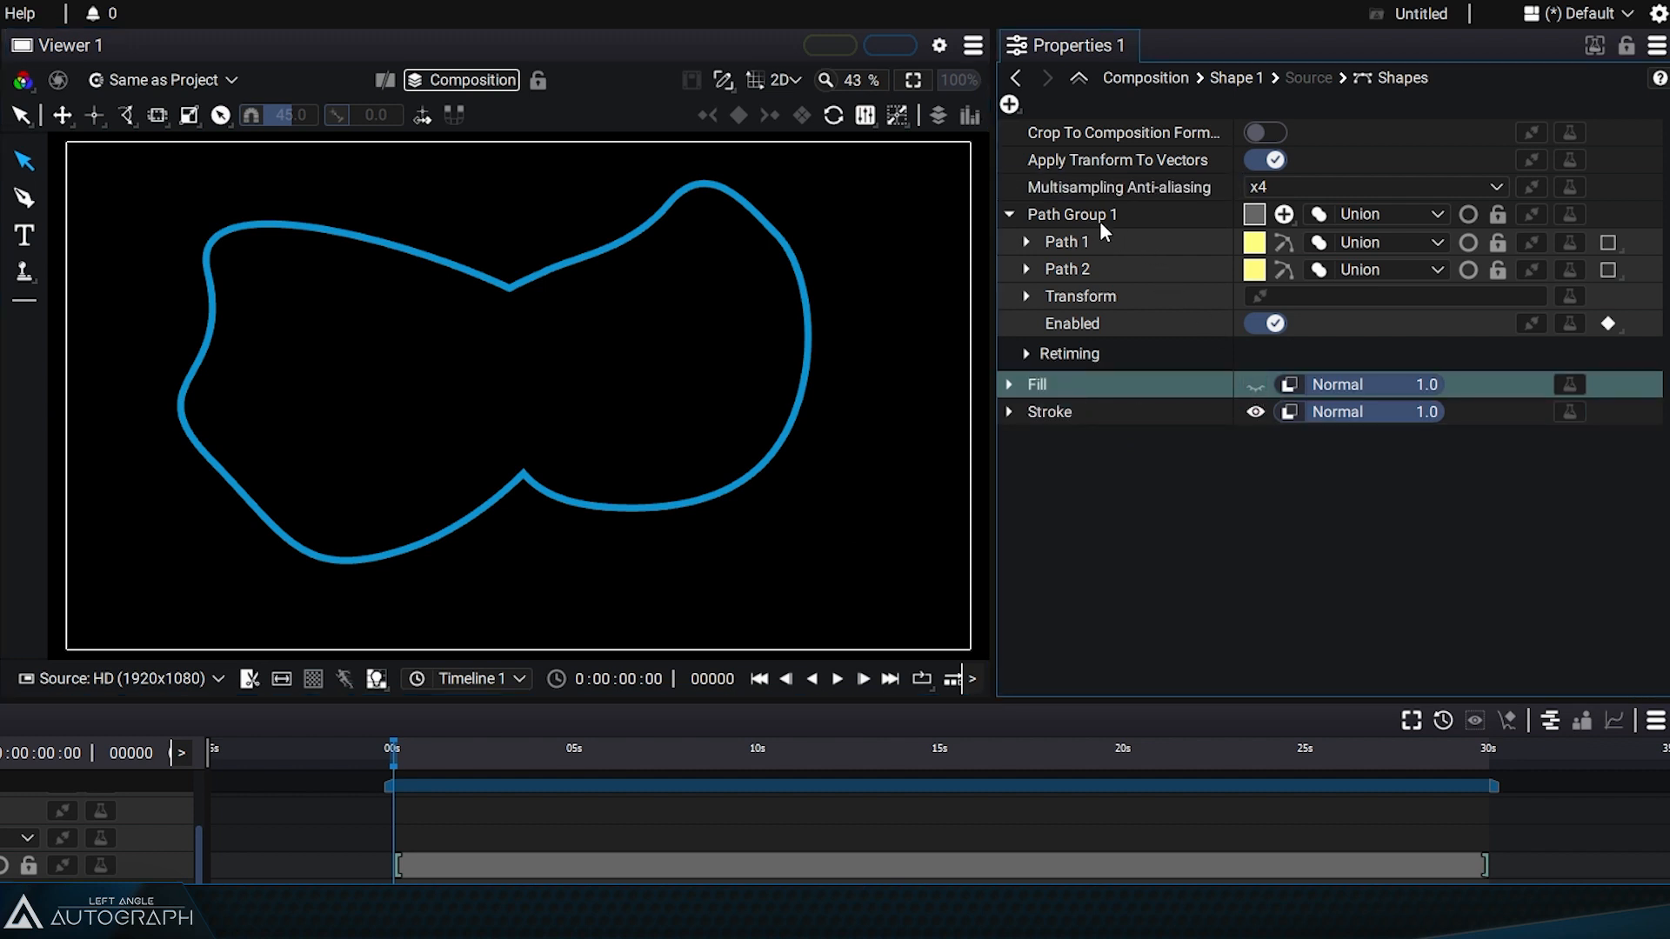
{"action": "left_click", "coordinate": [1083, 411]}
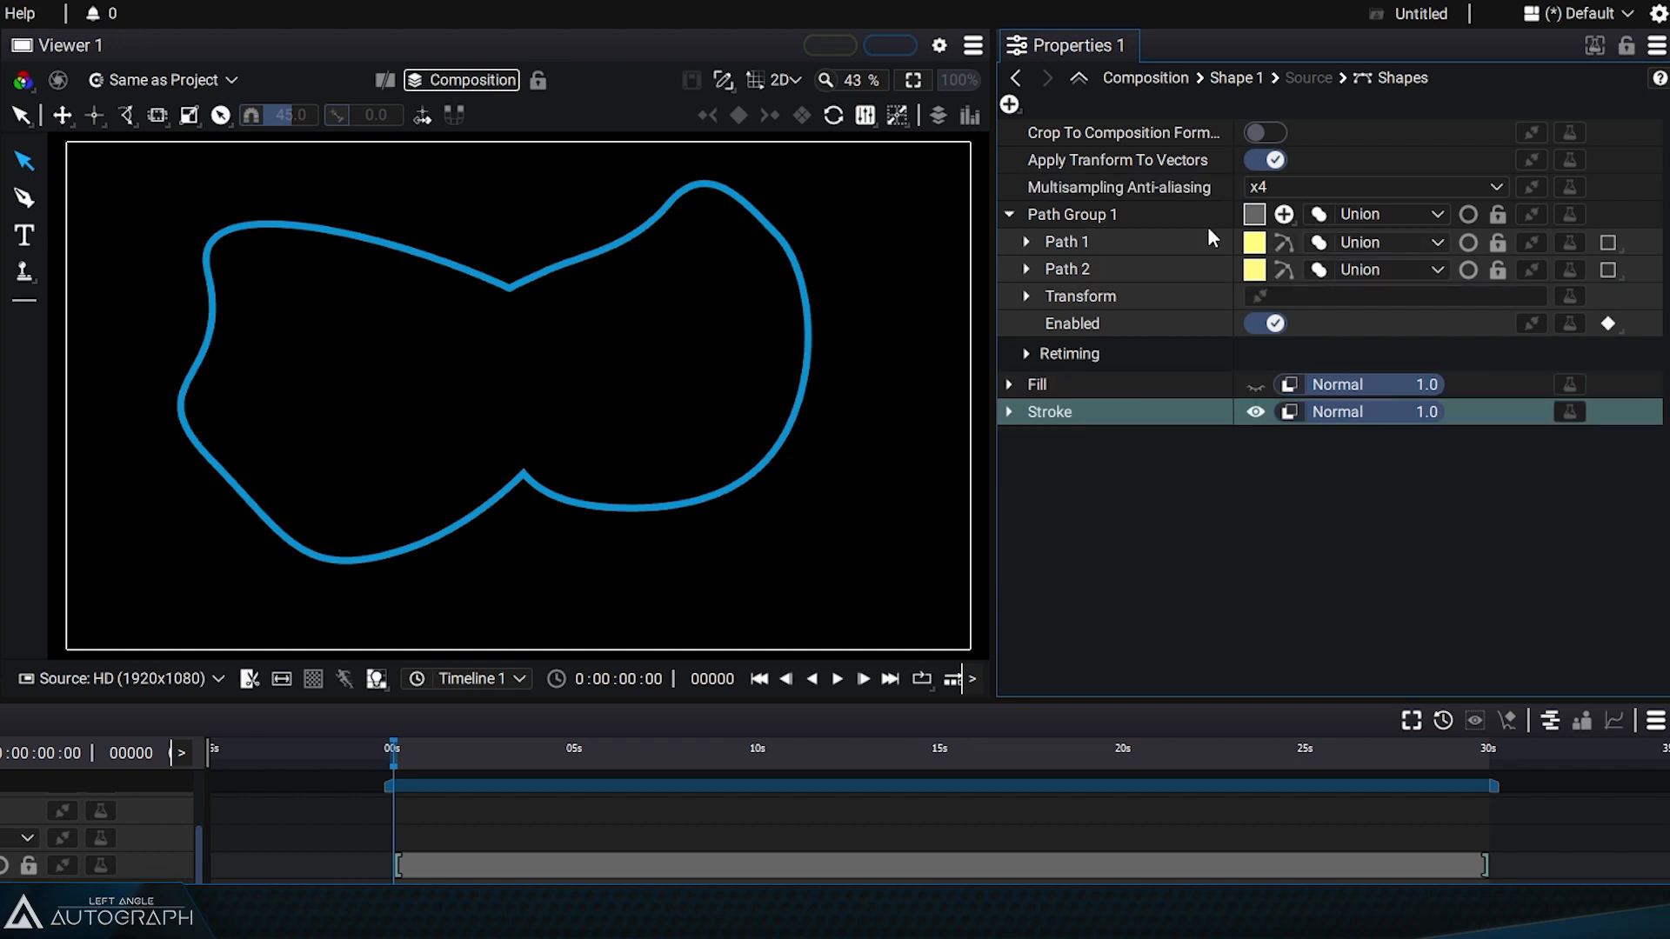
Set the boolean operation of Path 2 to Difference
{"action": "left_click", "coordinate": [1353, 271]}
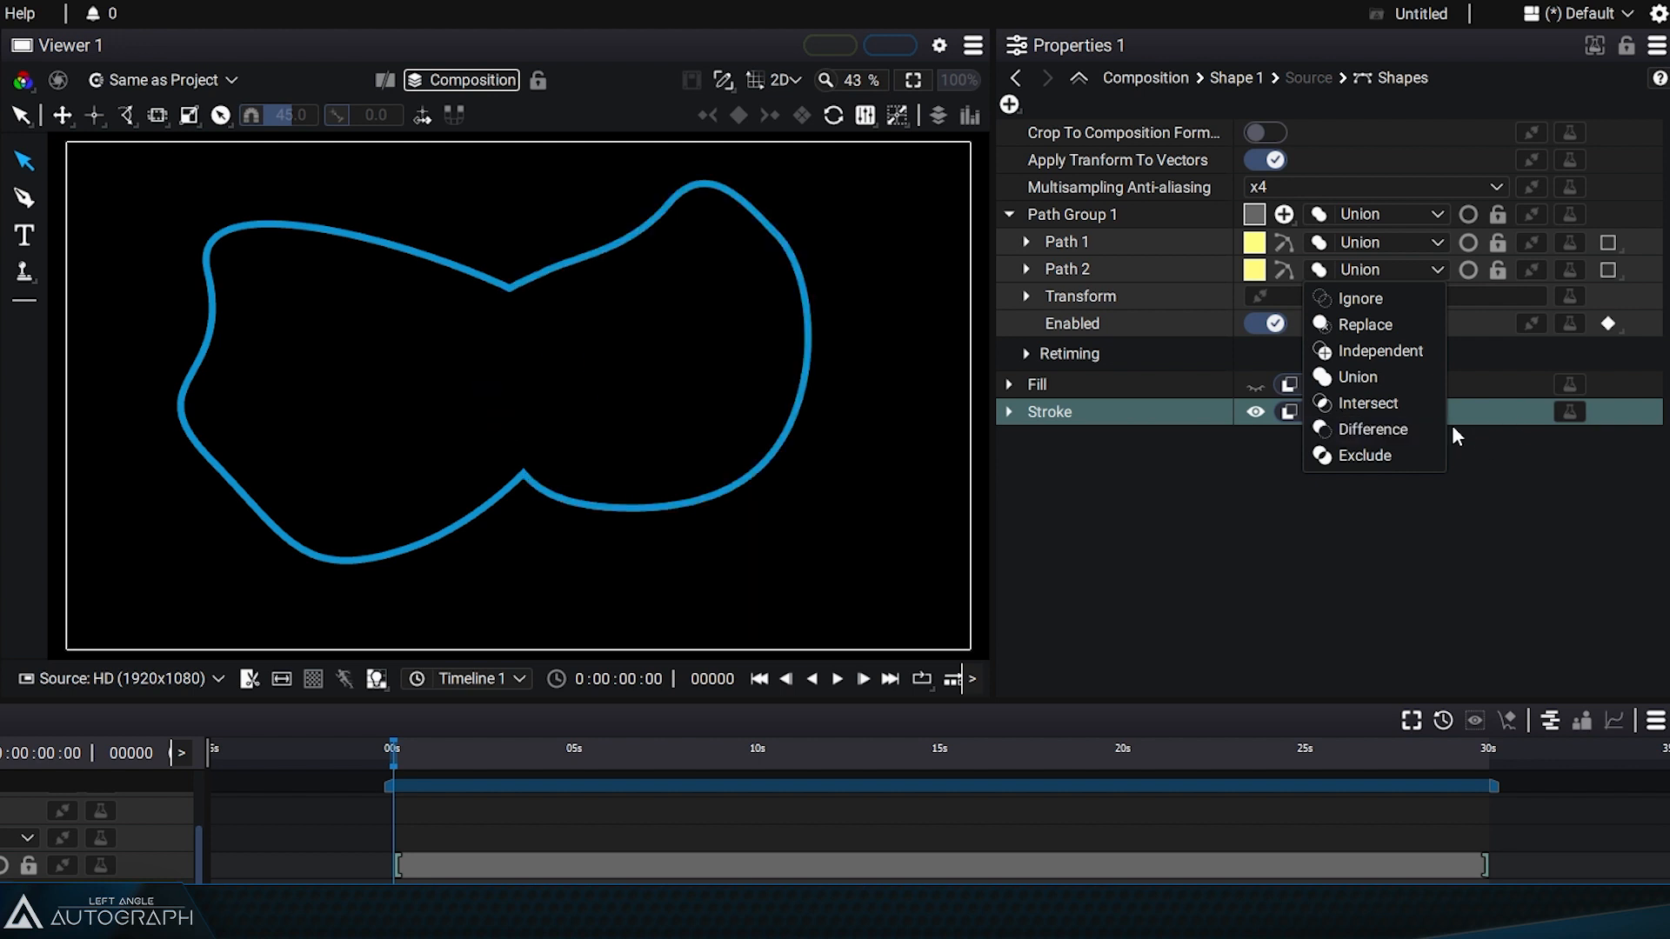
{"action": "left_click", "coordinate": [1408, 429]}
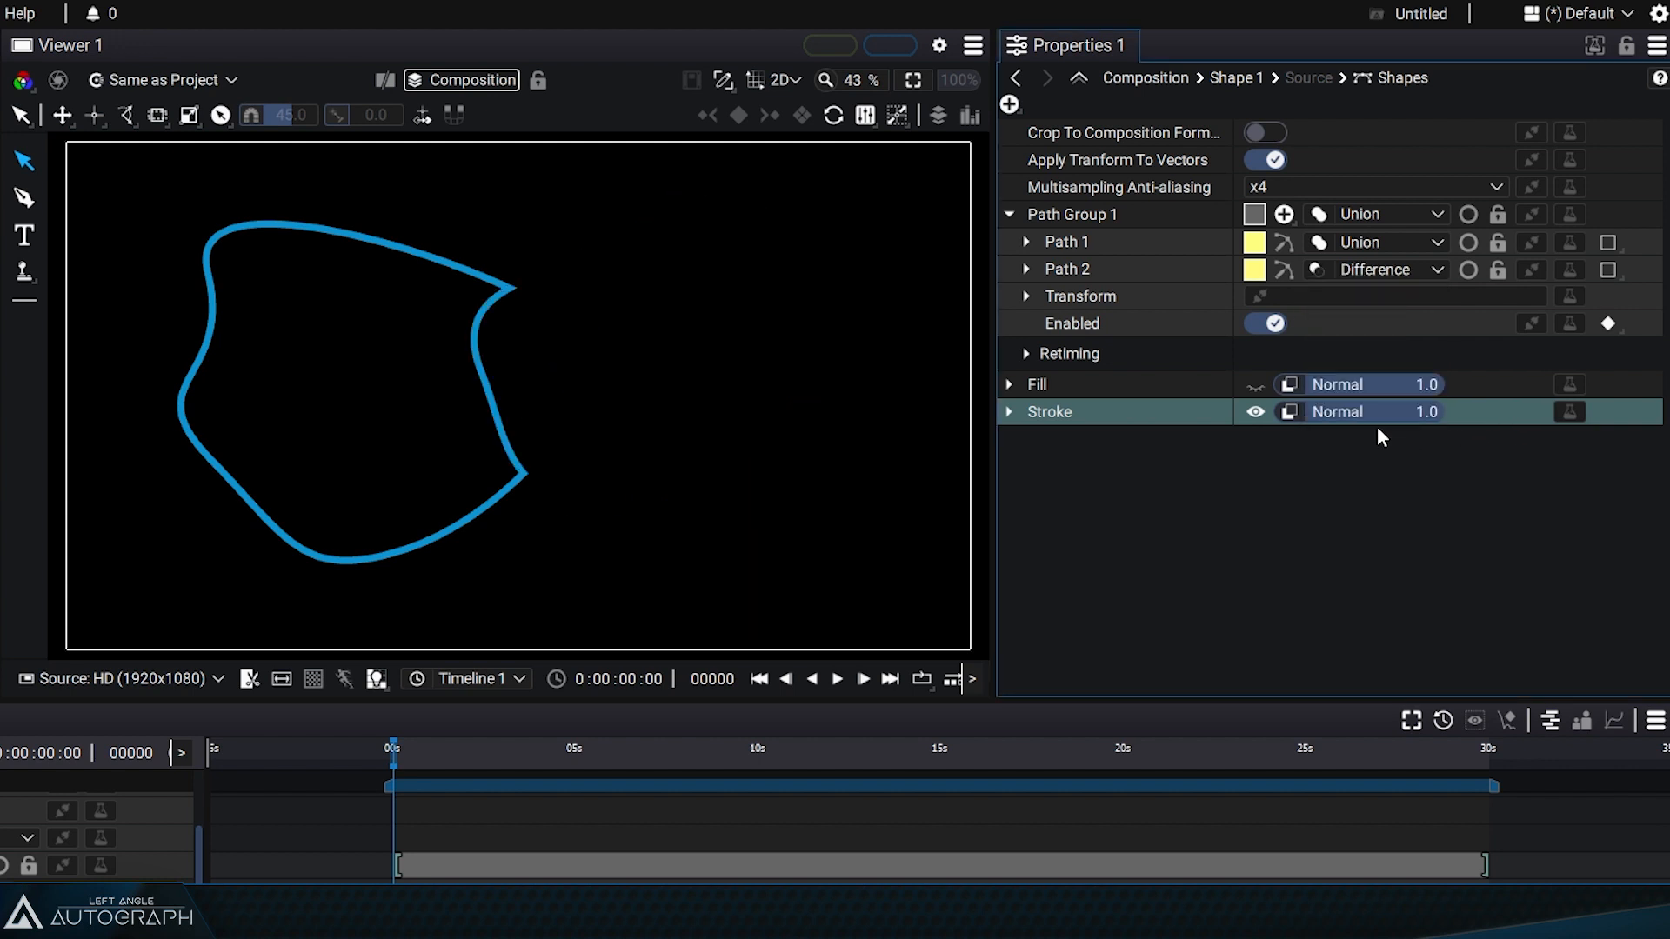
Show the path outlines with the Pen tool and set the stroke width to 54
{"action": "left_click", "coordinate": [25, 199]}
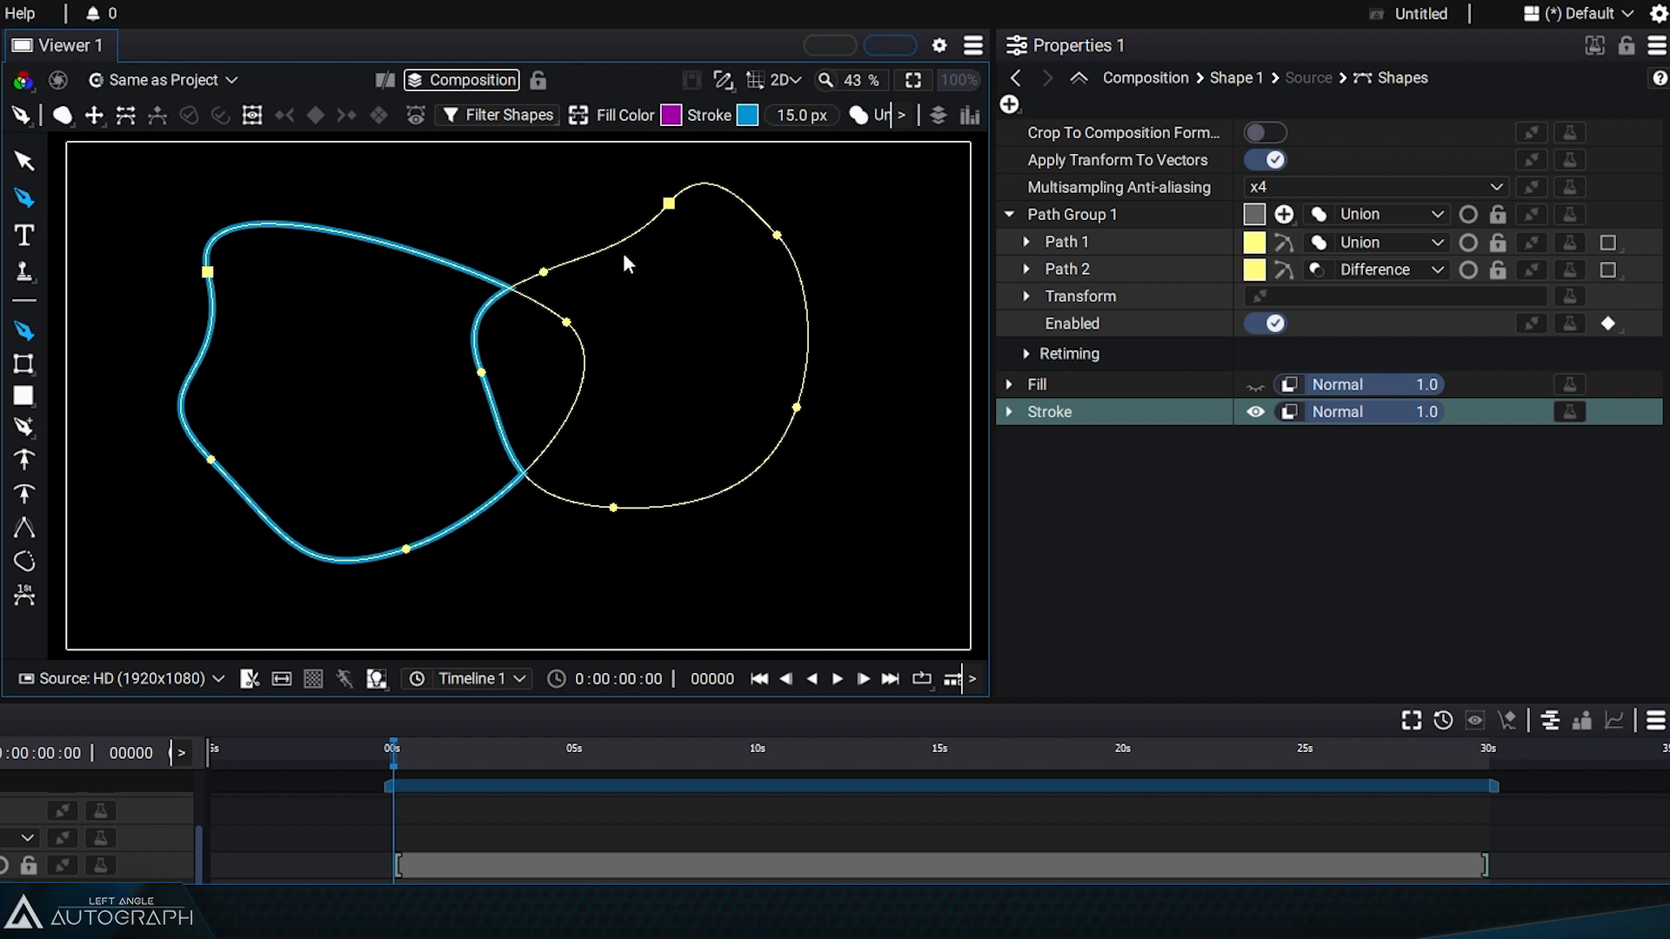
{"action": "left_click", "coordinate": [1010, 412]}
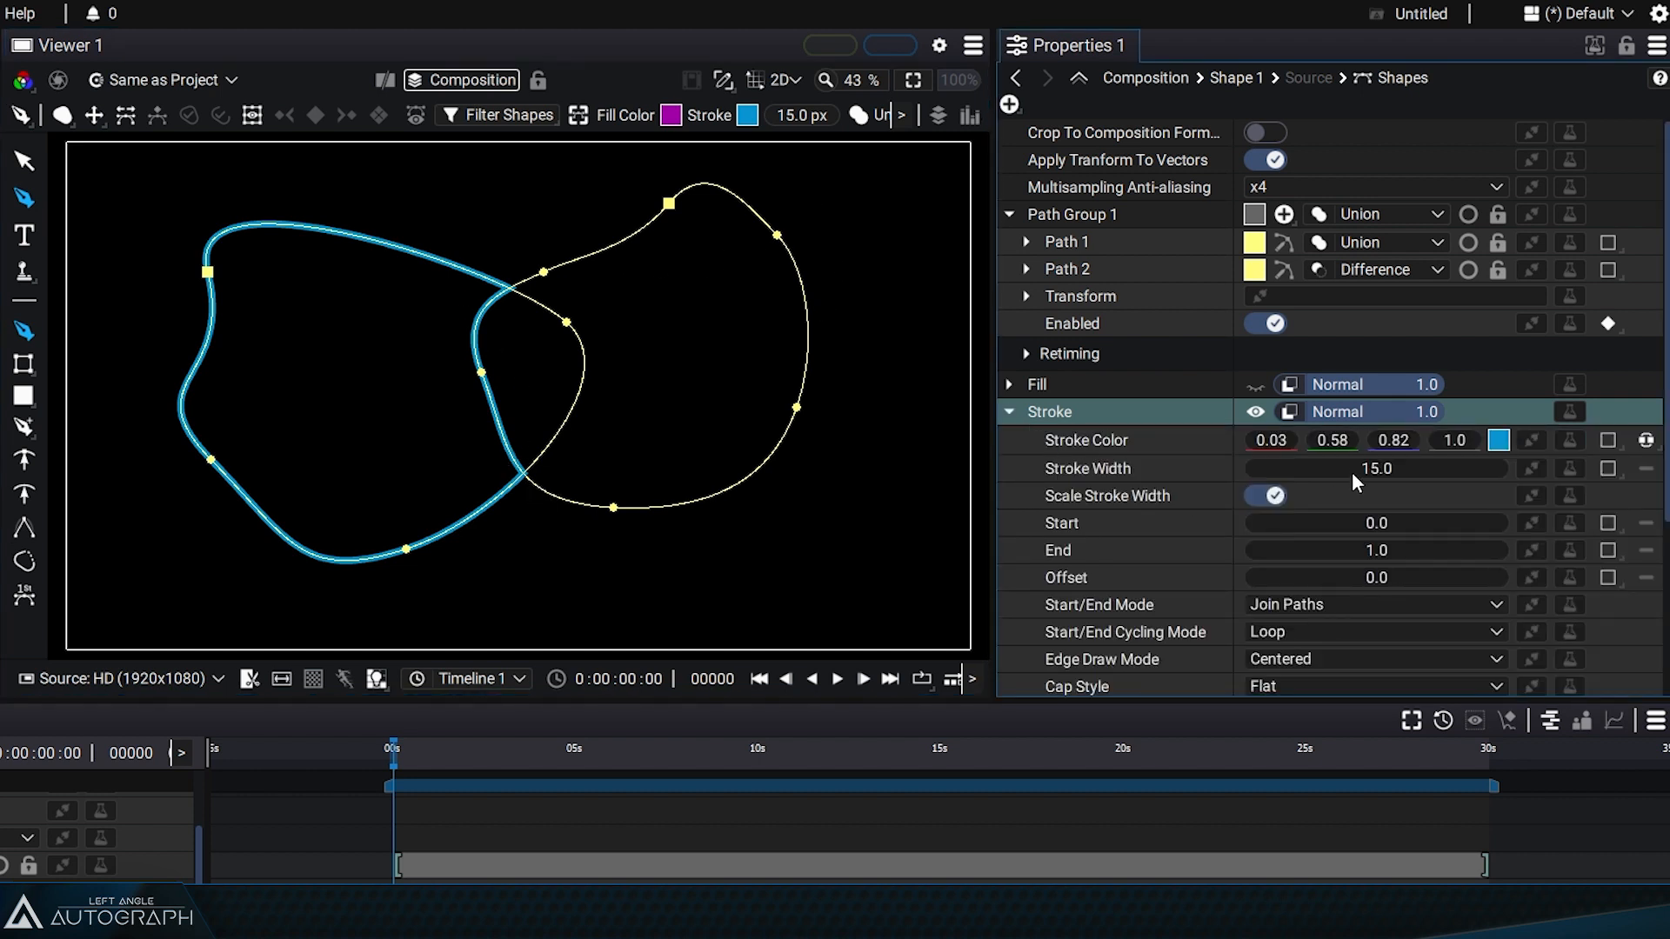
{"action": "left_click_drag", "start_coordinate": [1351, 472], "coordinate": [1386, 472]}
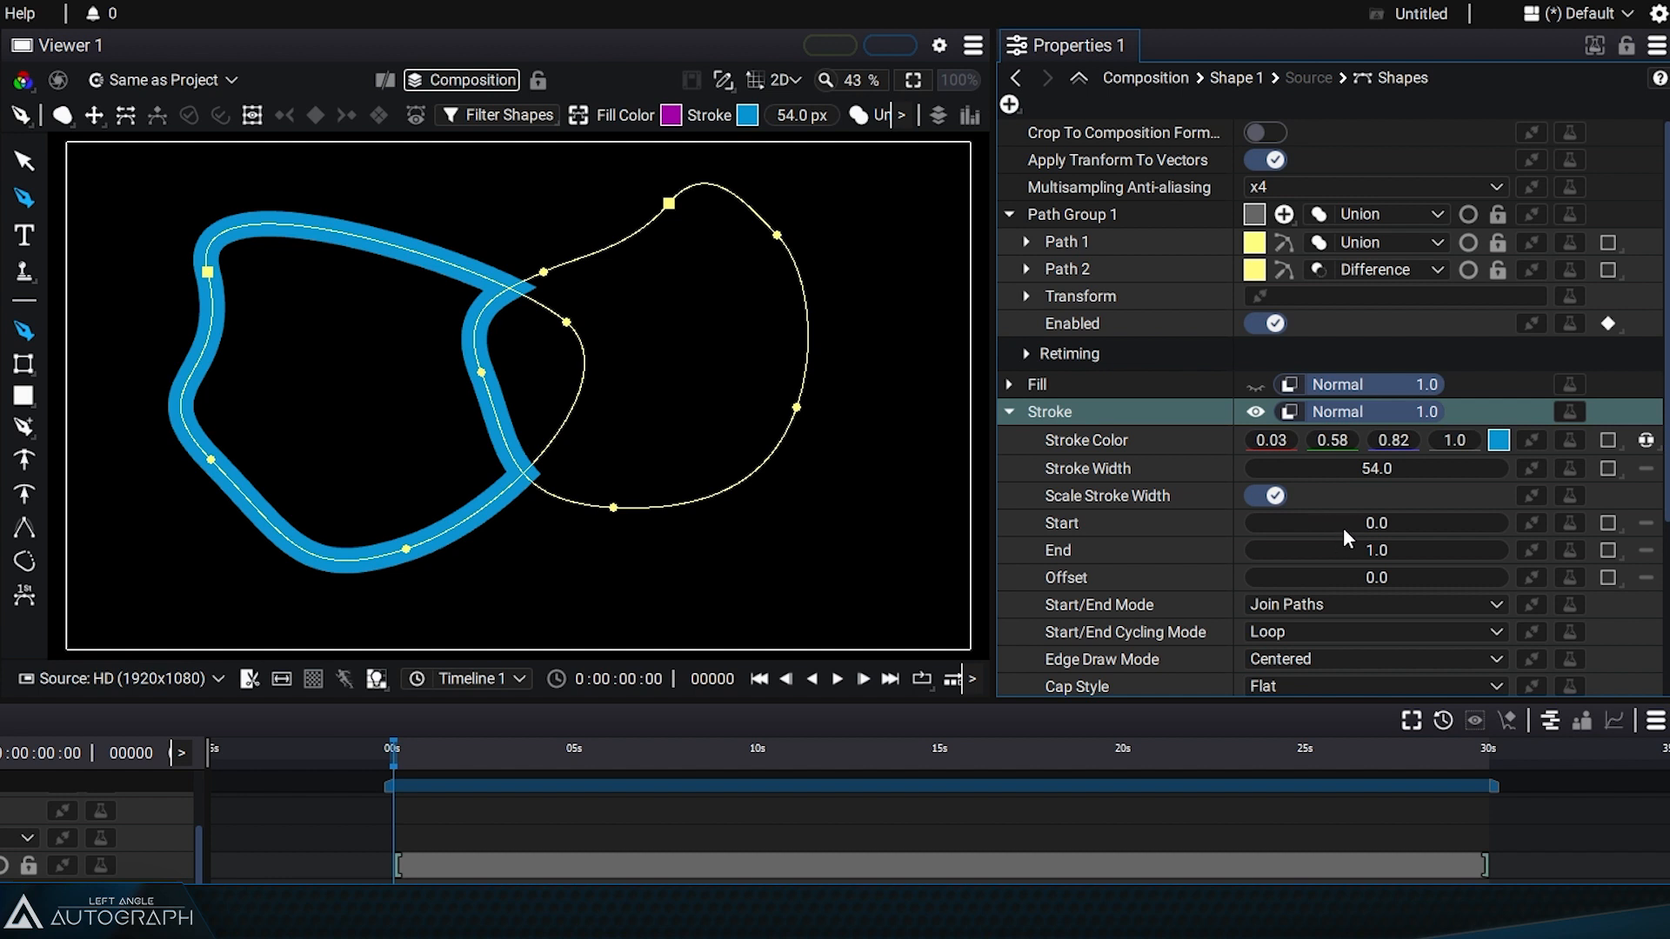
Switch Path 2 to Union to compare the outline and return it to Difference
{"action": "left_click", "coordinate": [1357, 268]}
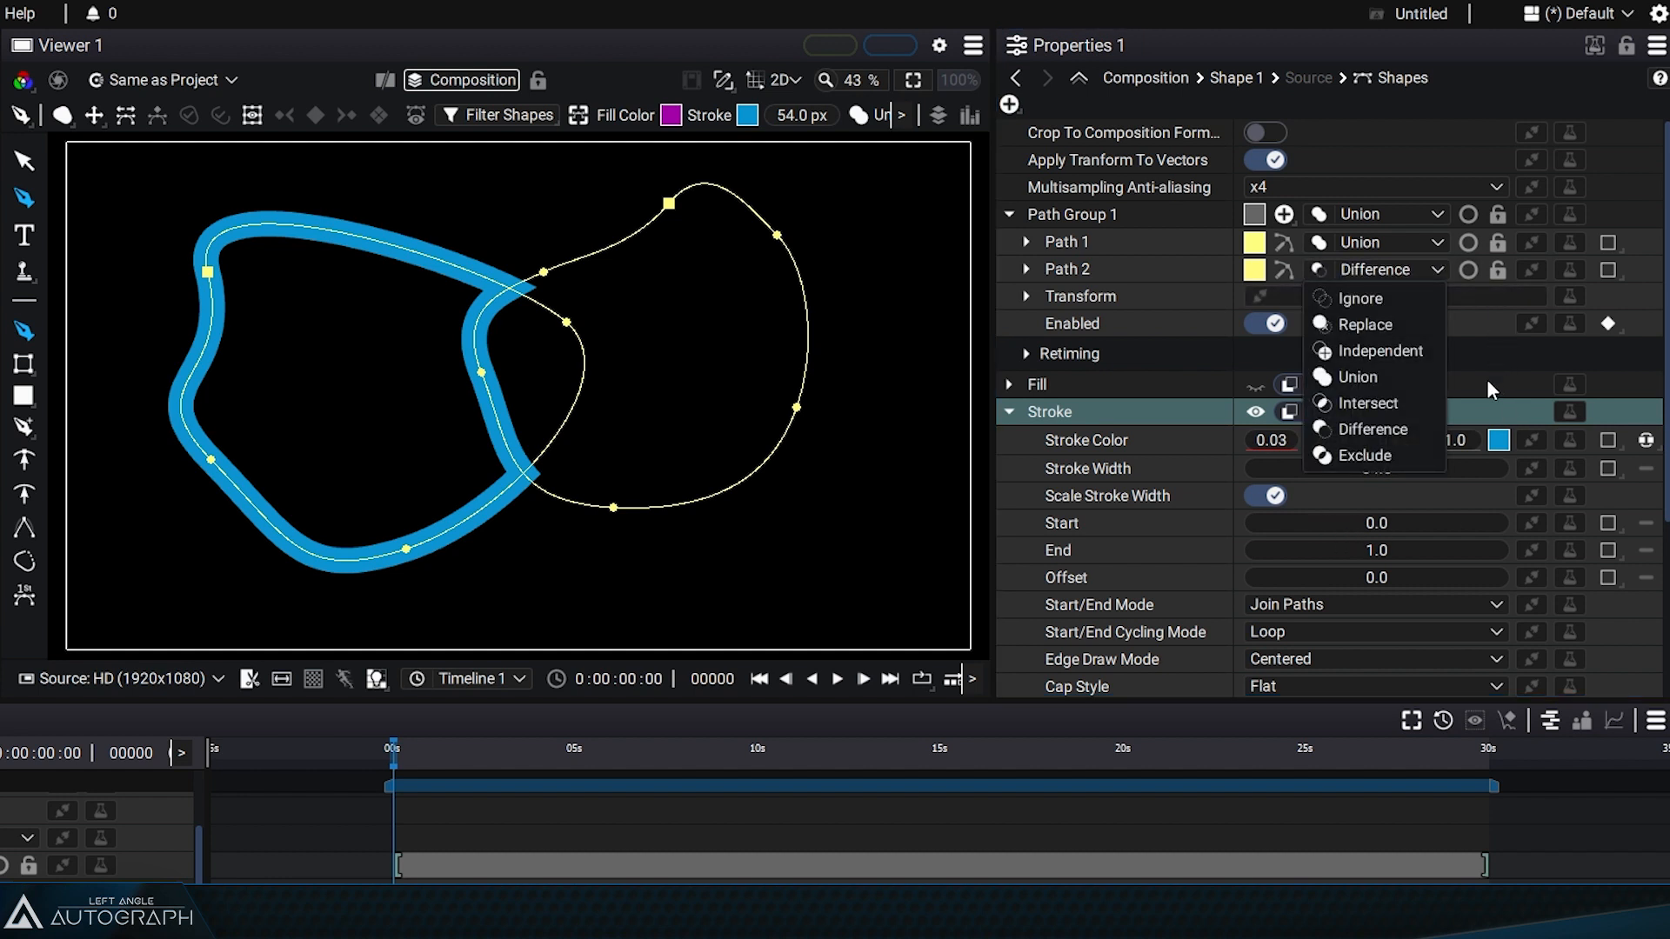
{"action": "left_click", "coordinate": [1417, 376]}
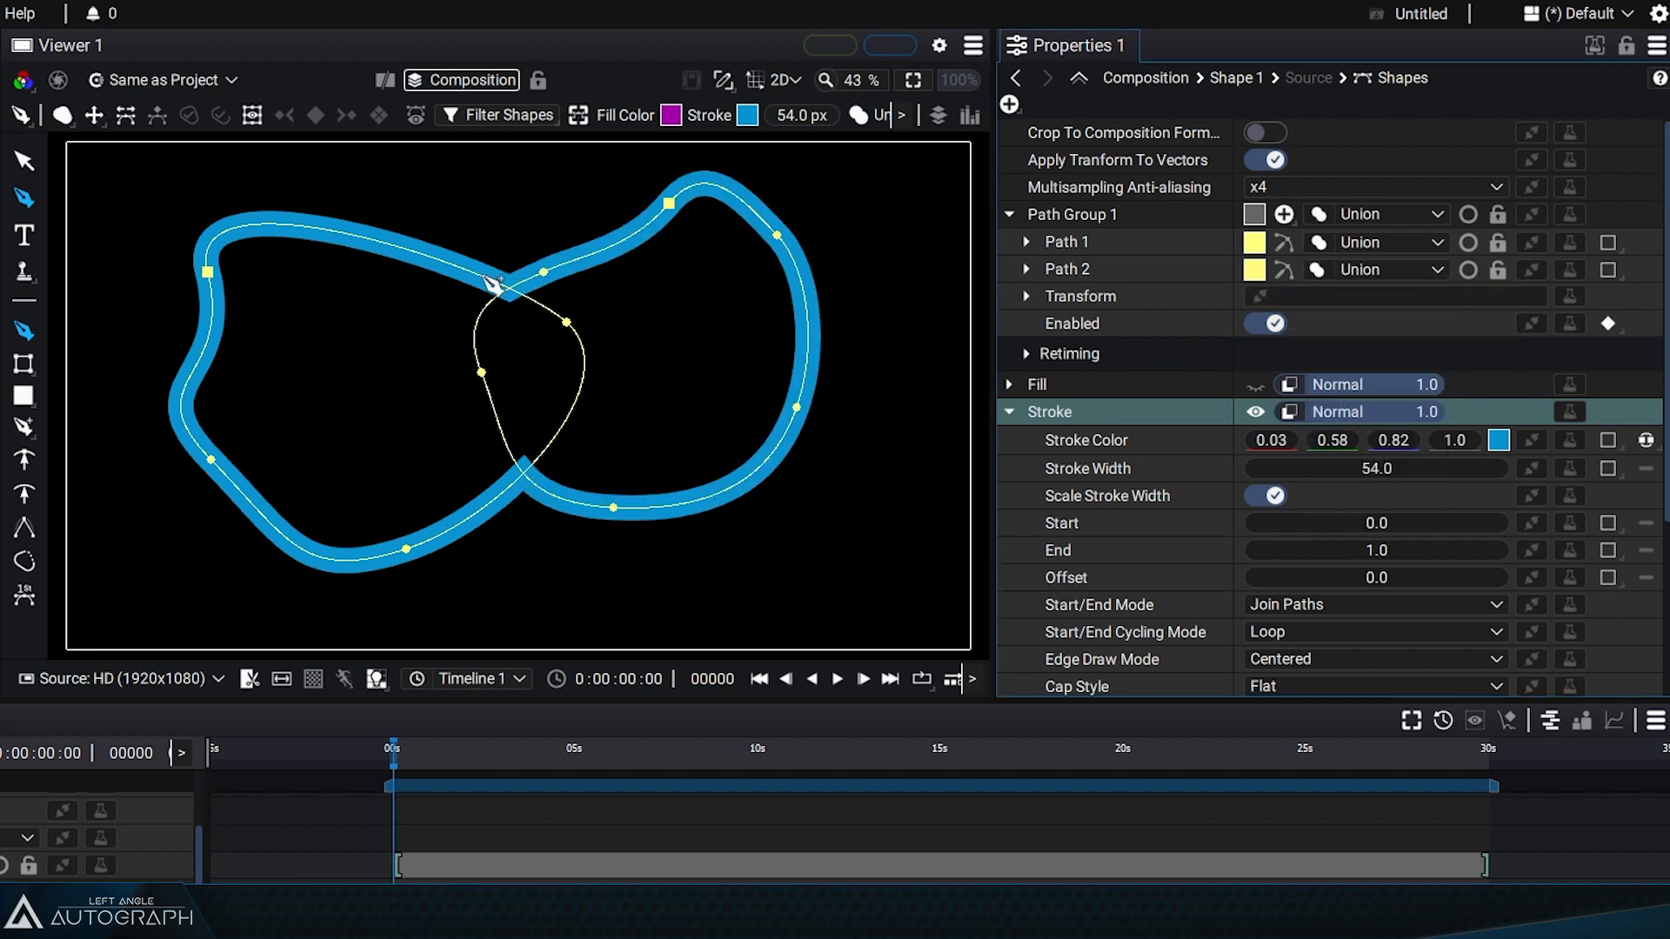
{"action": "left_click", "coordinate": [1357, 270]}
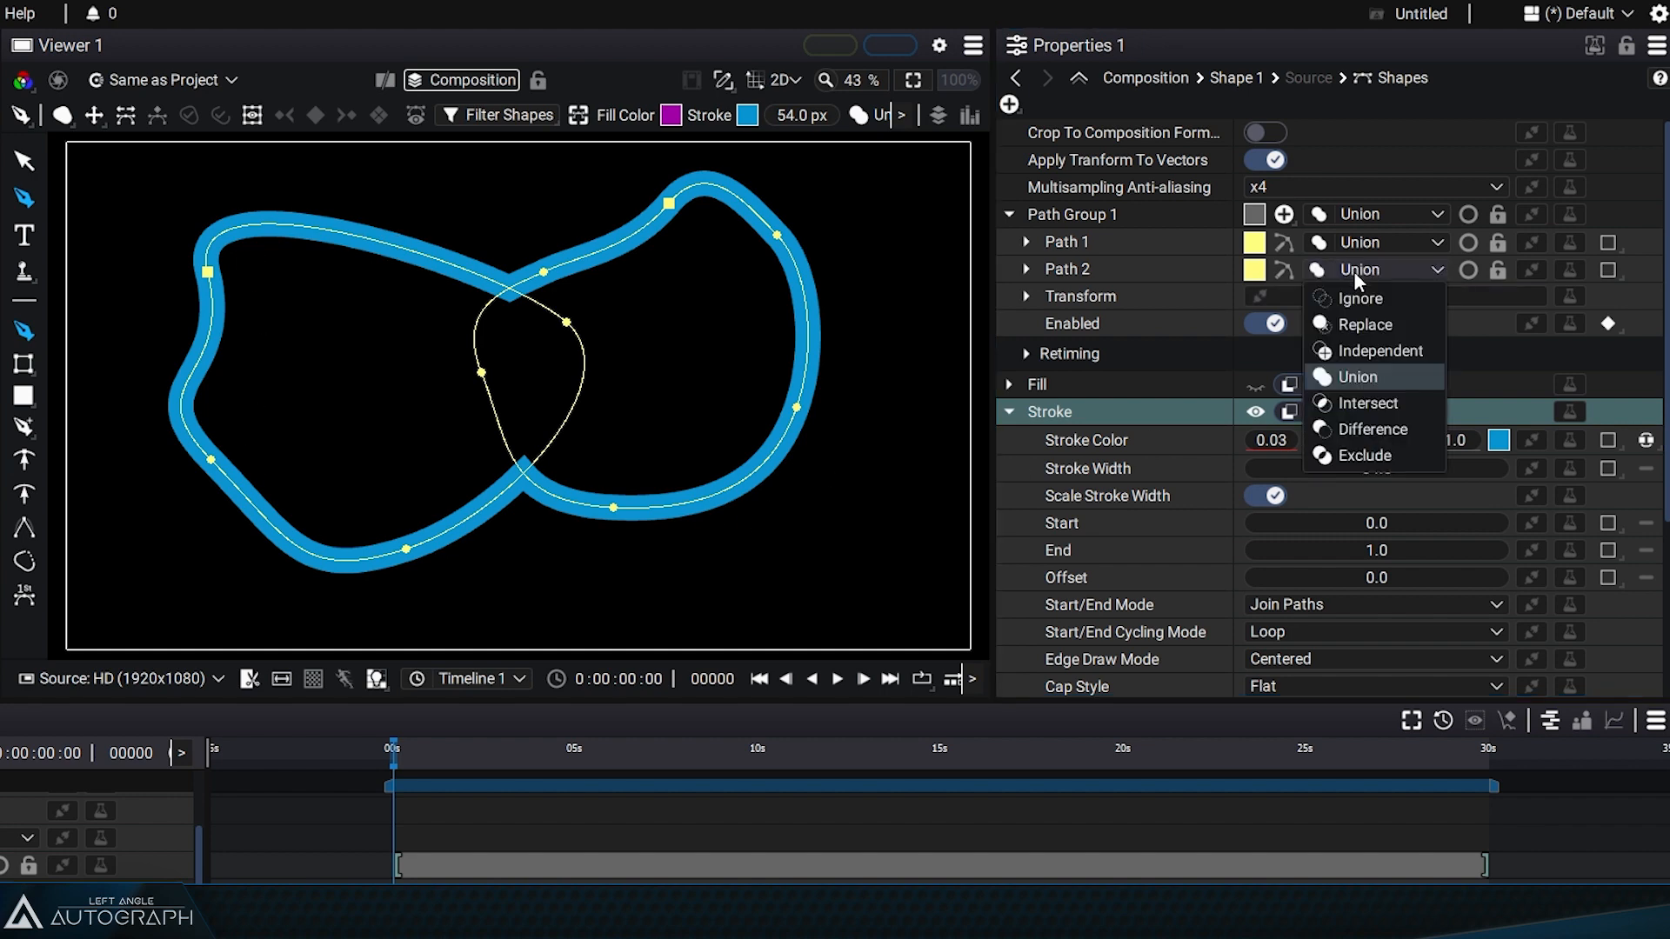
{"action": "left_click", "coordinate": [1373, 429]}
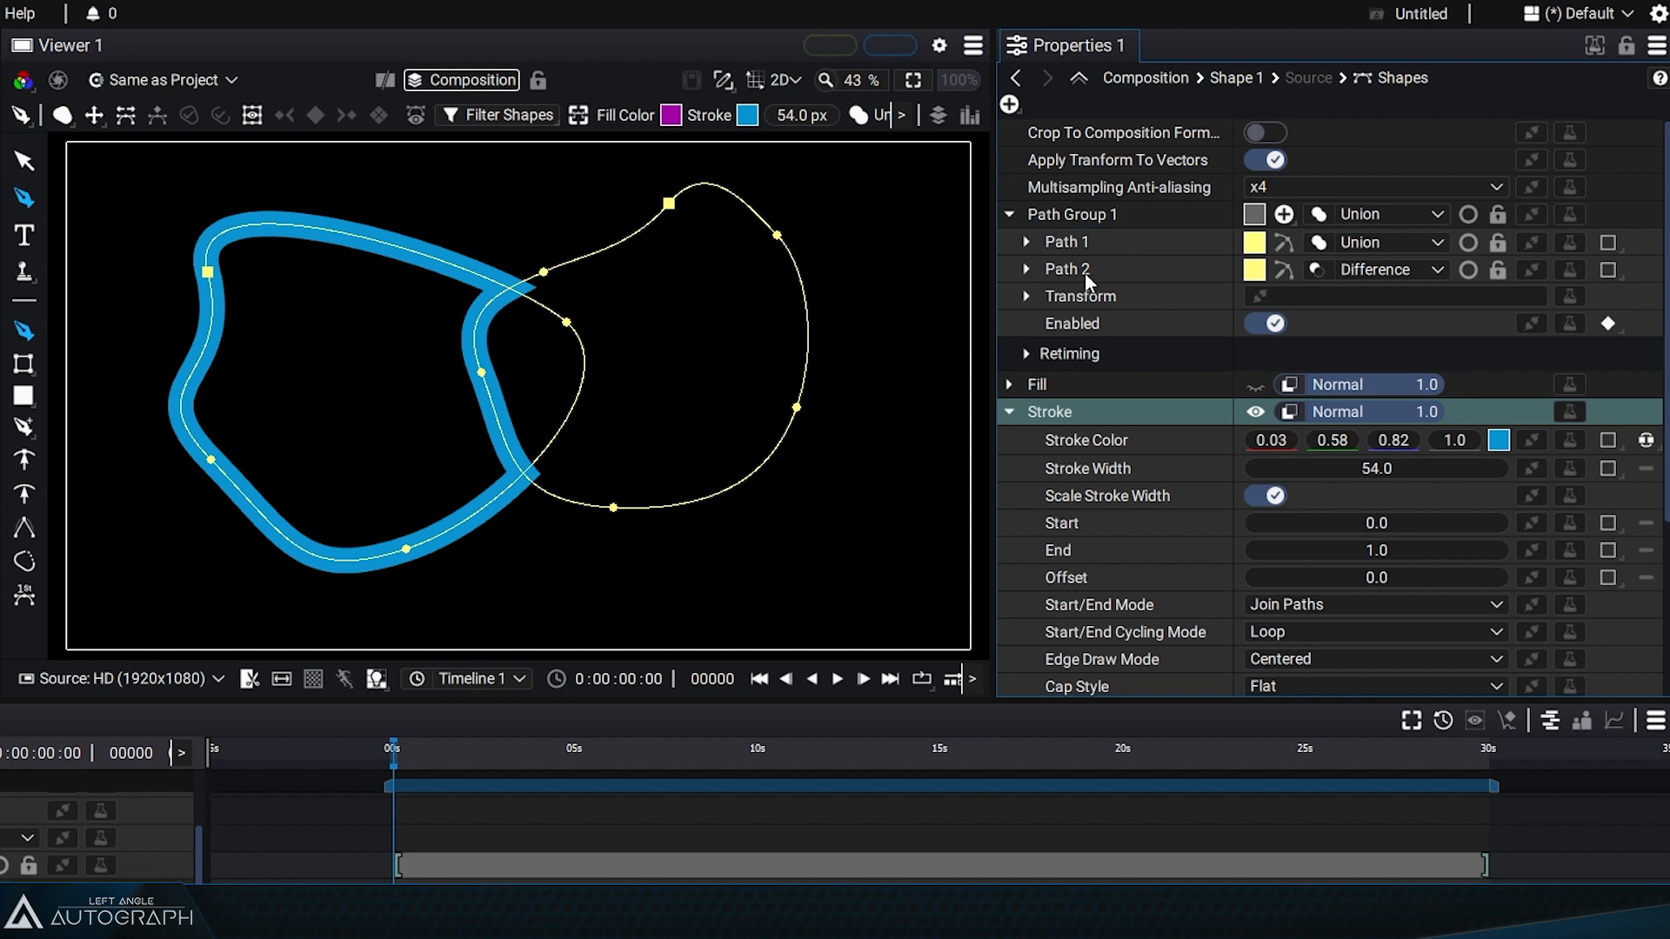
Move Path 2 above Path 1 in the path group, and restore Path 1 to first place
{"action": "left_click_drag", "start_coordinate": [1084, 273], "coordinate": [1079, 241]}
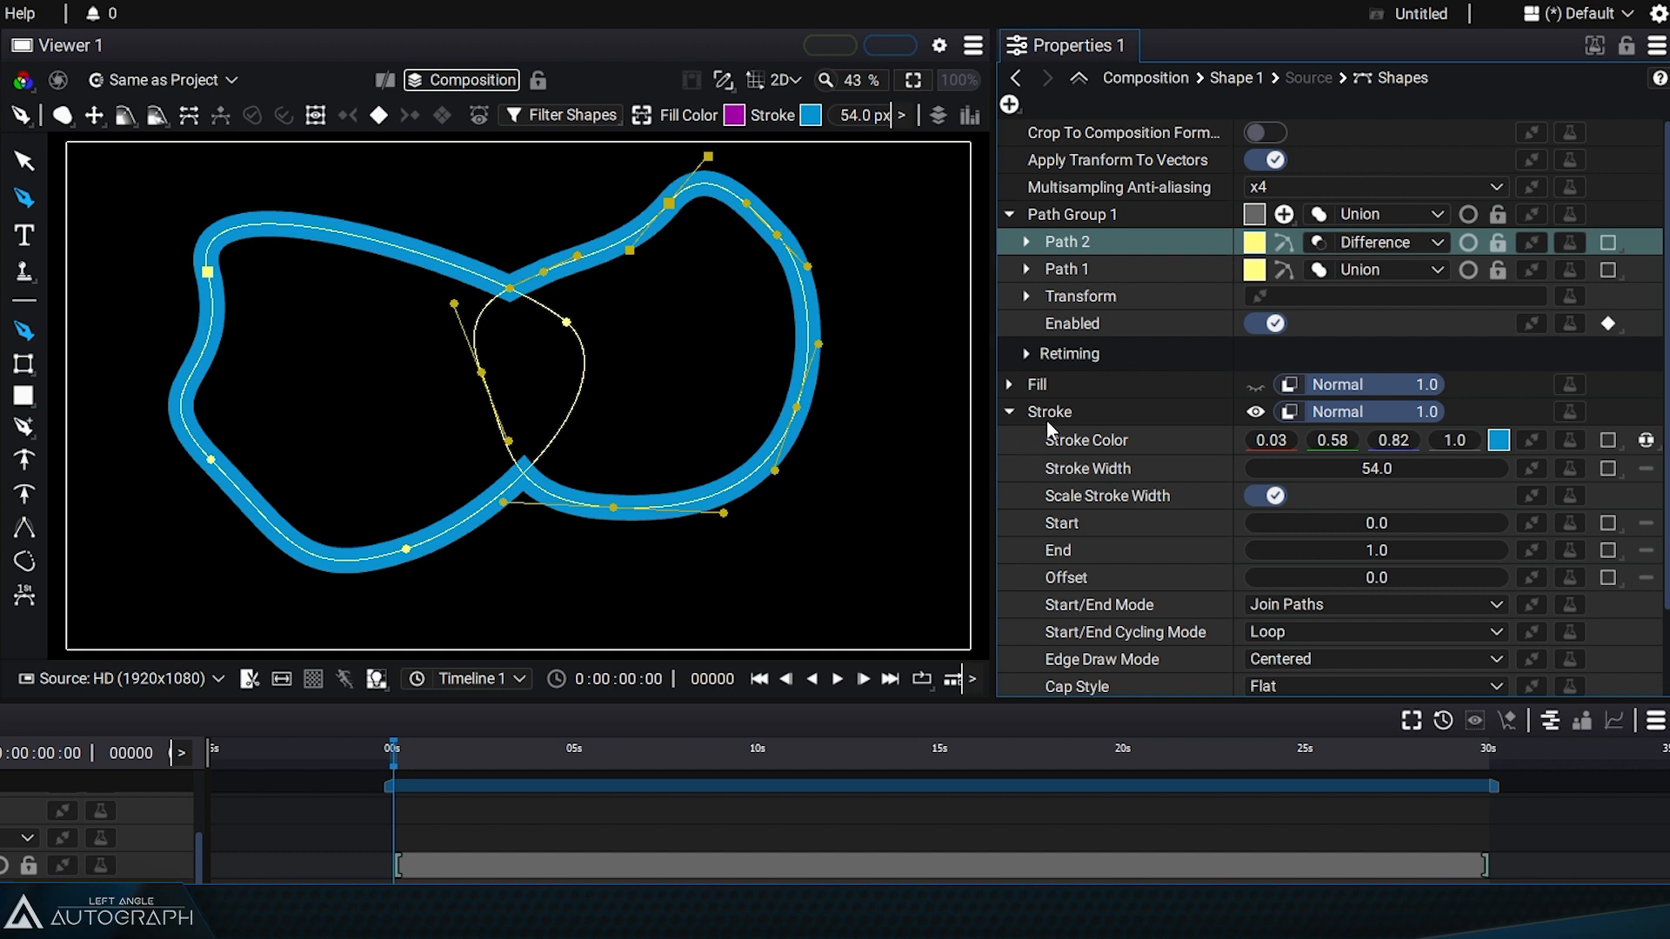
{"action": "left_click_drag", "start_coordinate": [1073, 278], "coordinate": [1070, 230]}
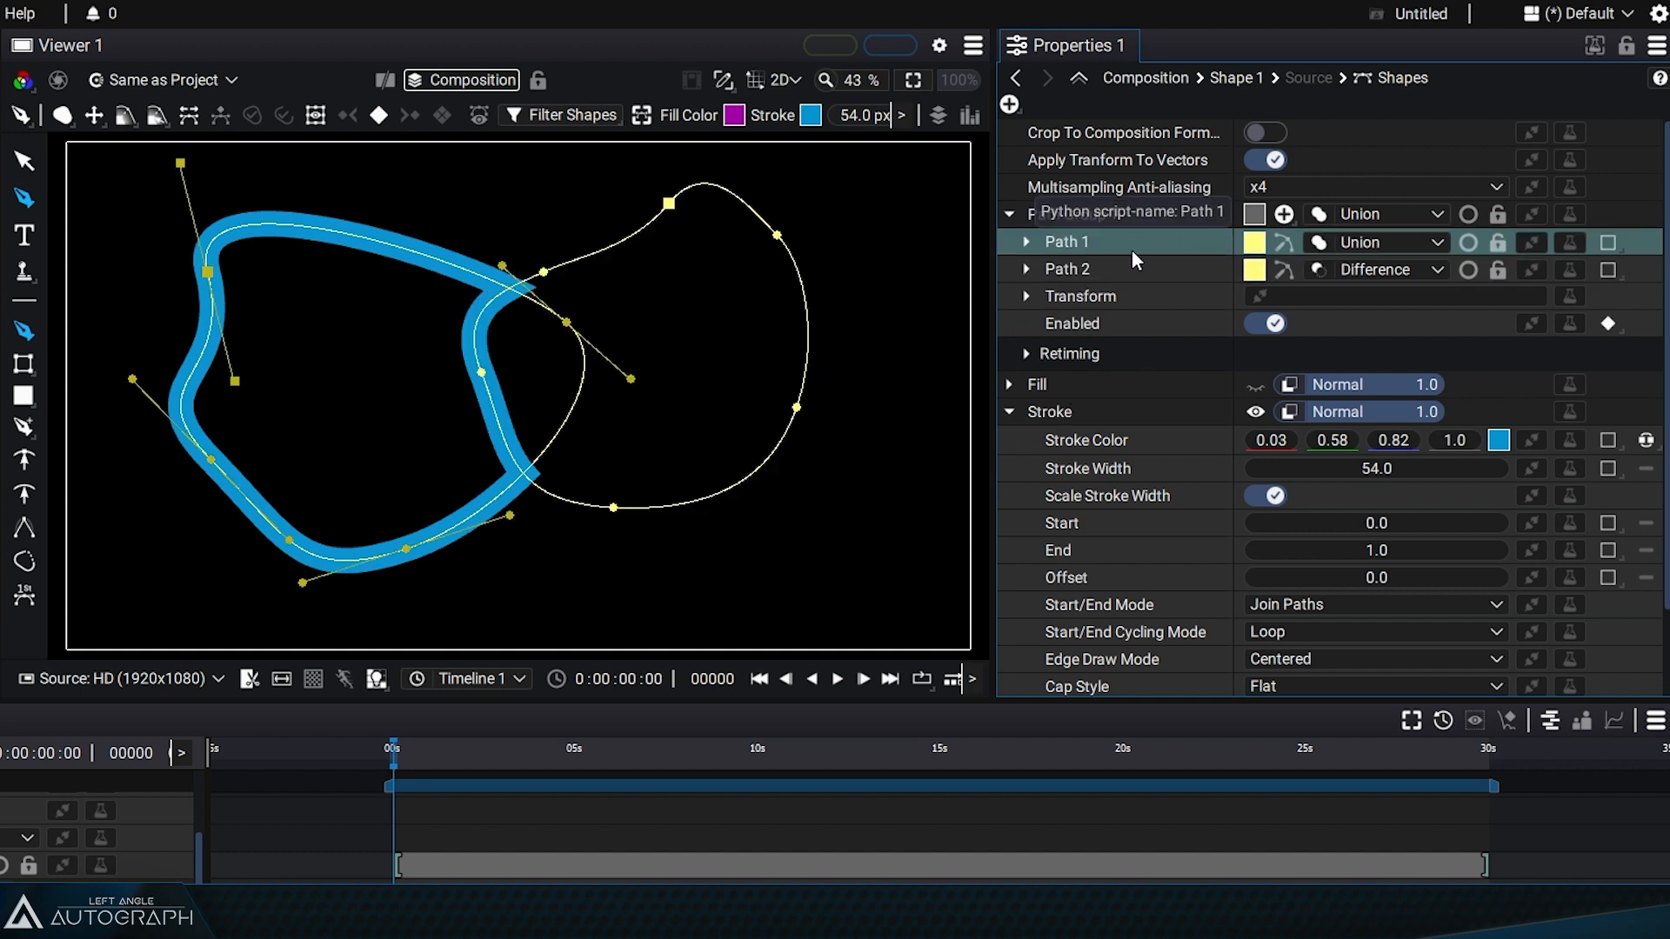
Change Path 2's boolean operation to Exclude
{"action": "left_click", "coordinate": [1181, 271]}
{"action": "left_click", "coordinate": [1359, 268]}
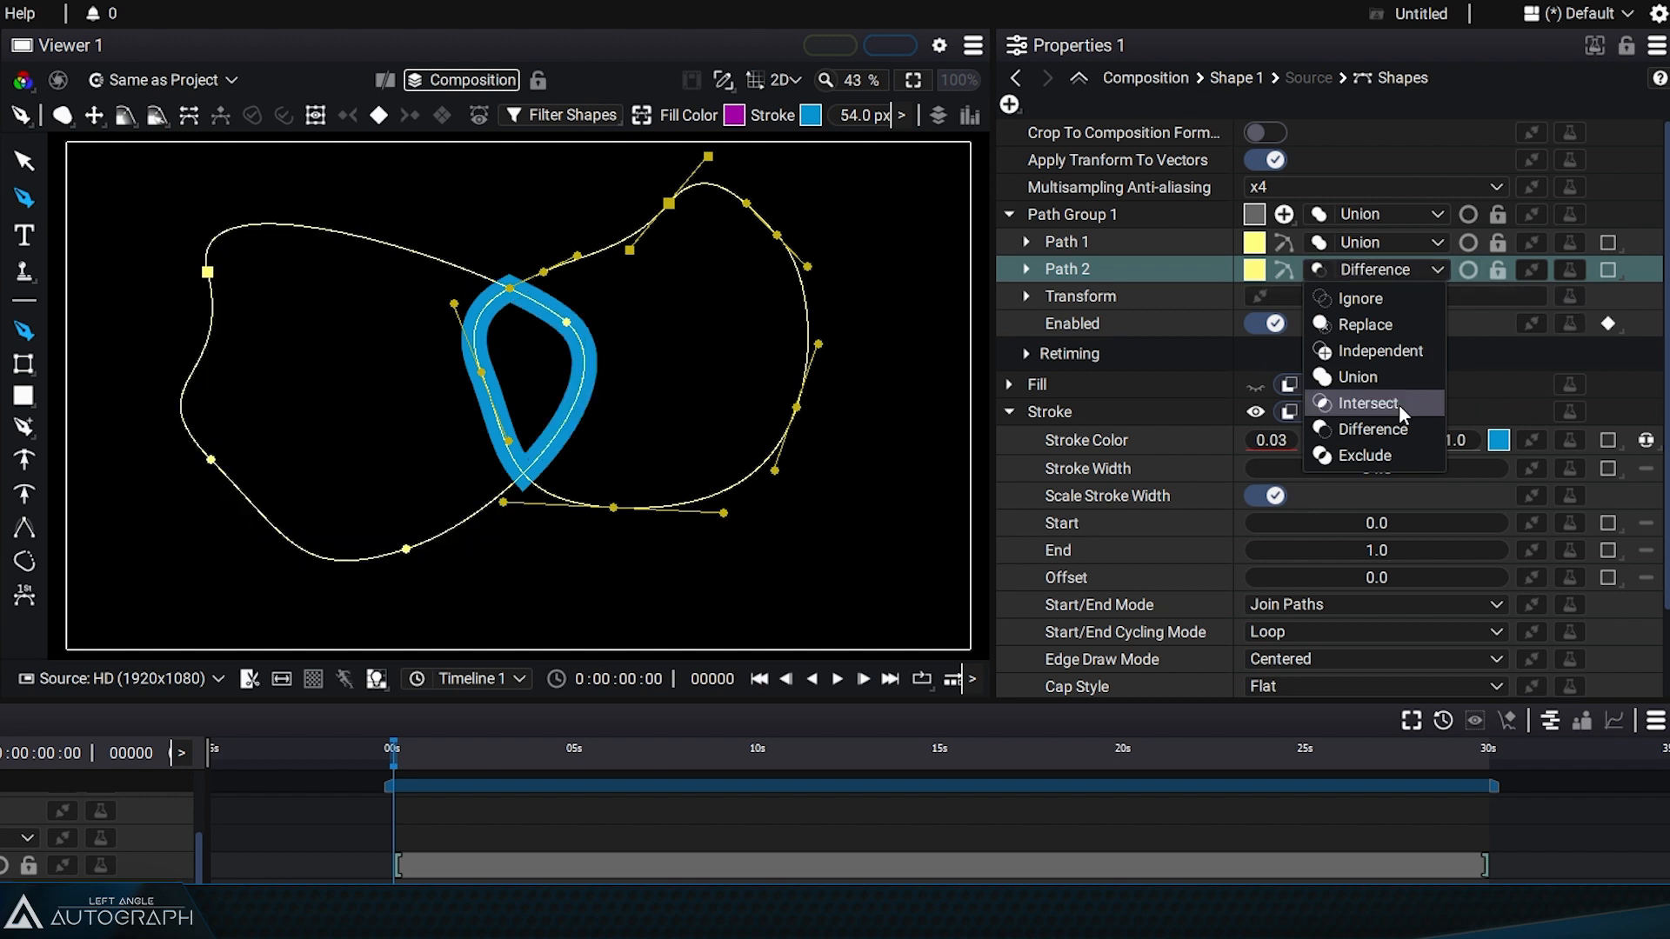
{"action": "left_click", "coordinate": [1392, 454]}
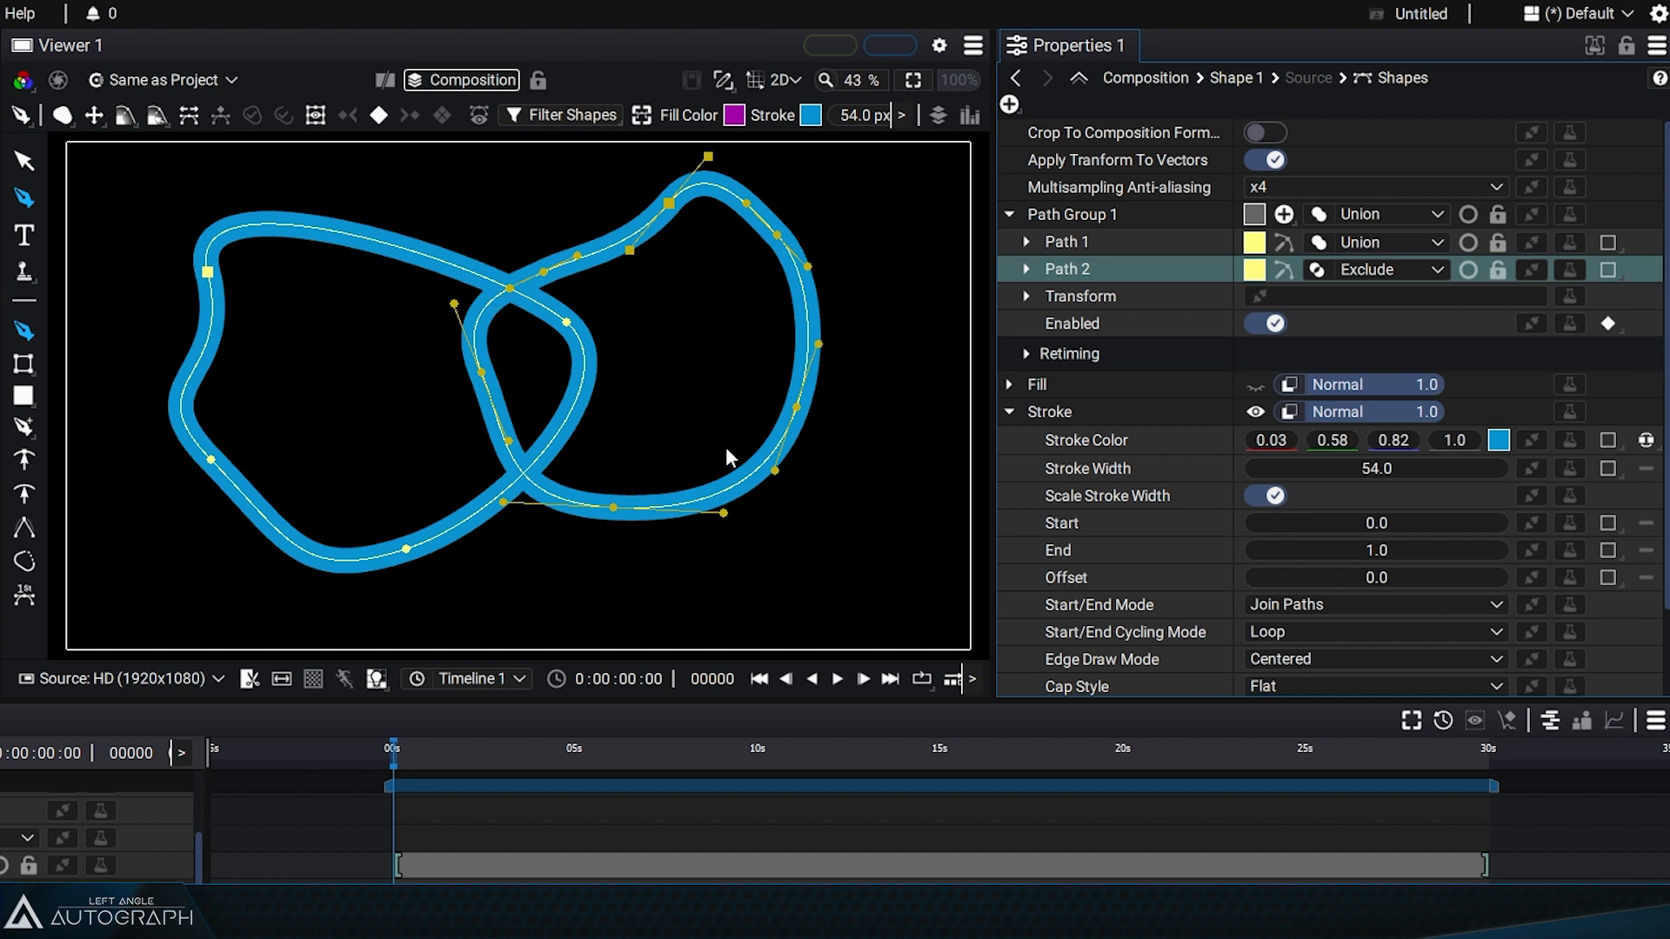
Collapse the stroke settings and view the shape with only its fill, and with fill and stroke together
{"action": "left_click", "coordinate": [1009, 411]}
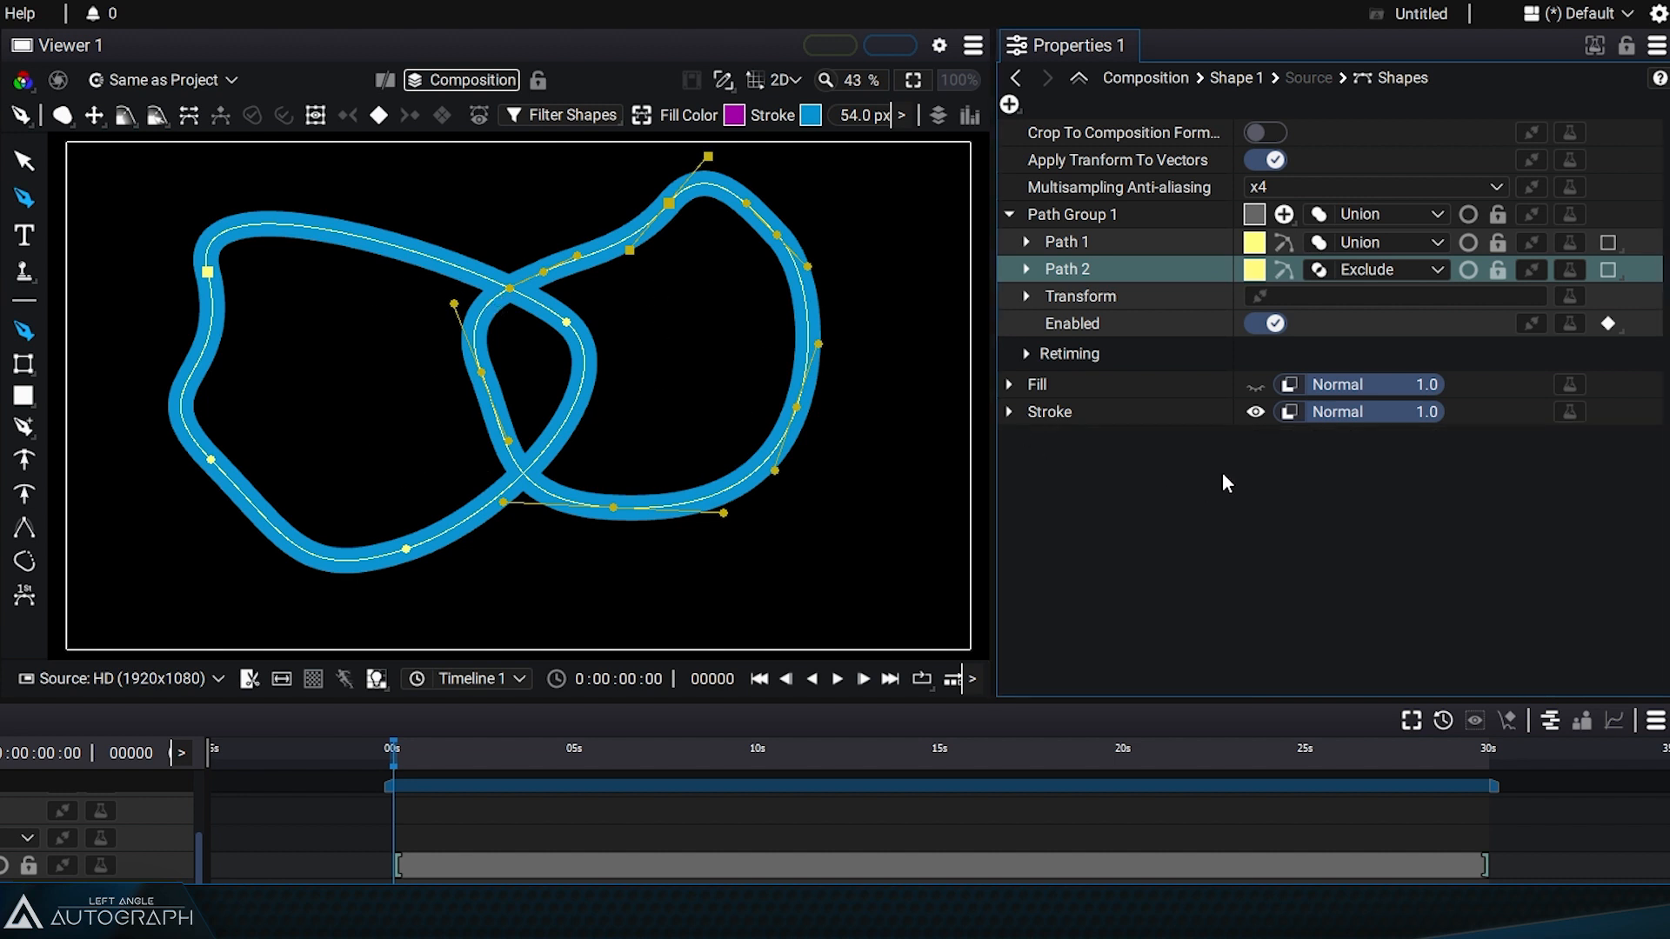
{"action": "left_click", "coordinate": [1255, 412]}
{"action": "left_click", "coordinate": [1256, 384]}
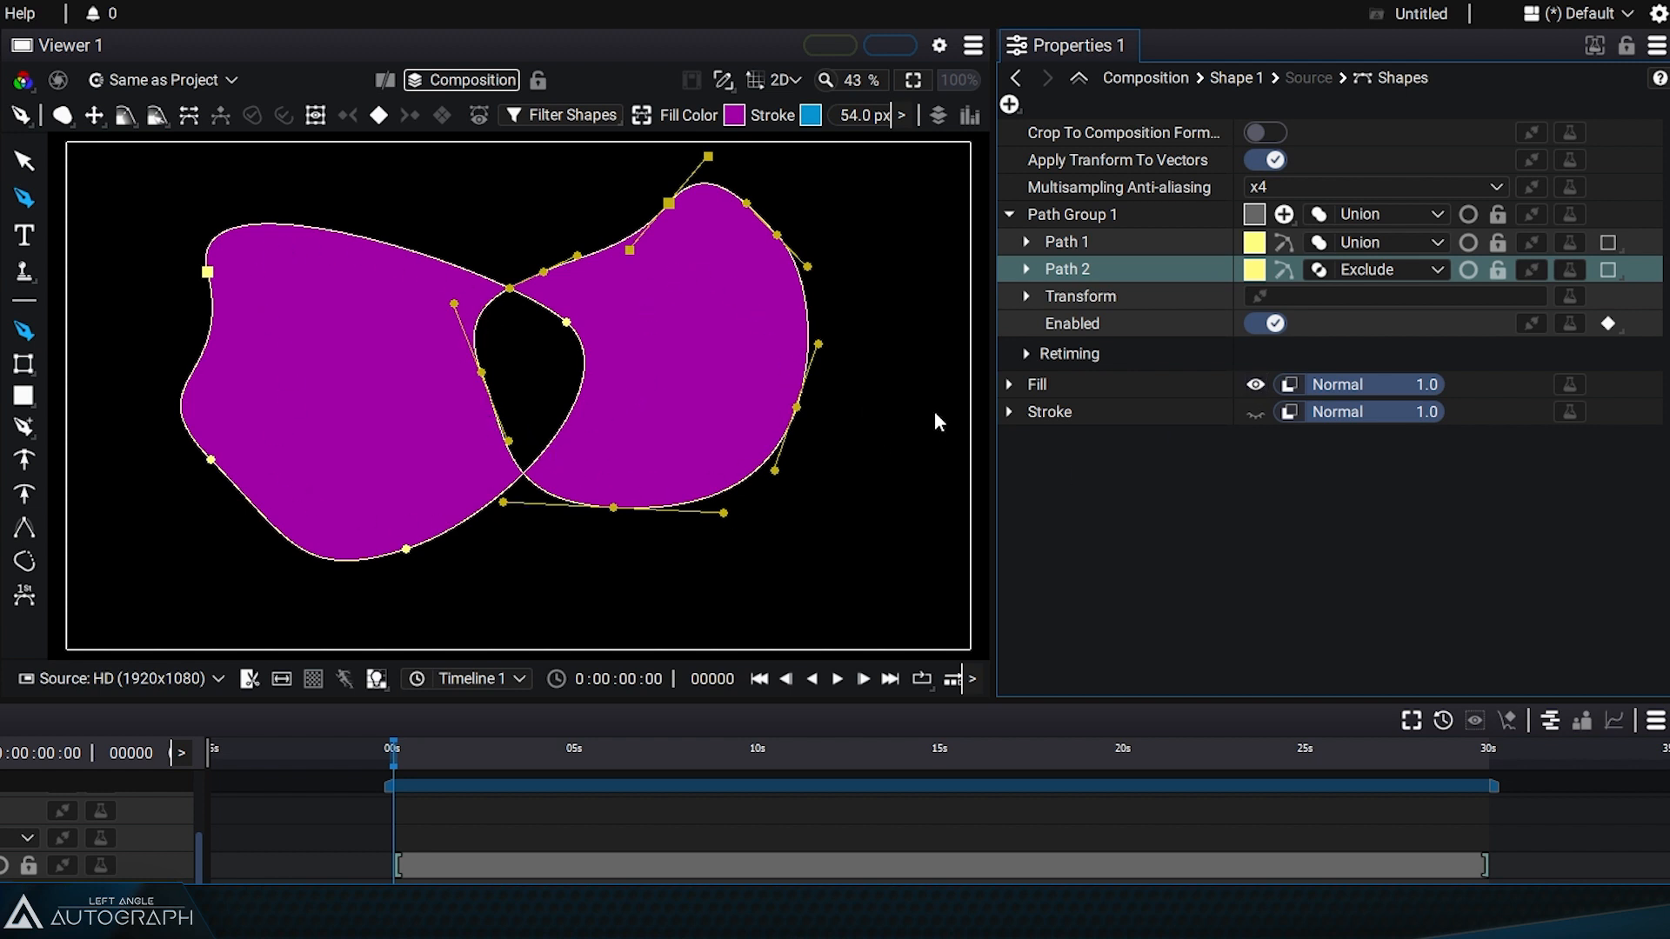
{"action": "left_click", "coordinate": [1255, 412]}
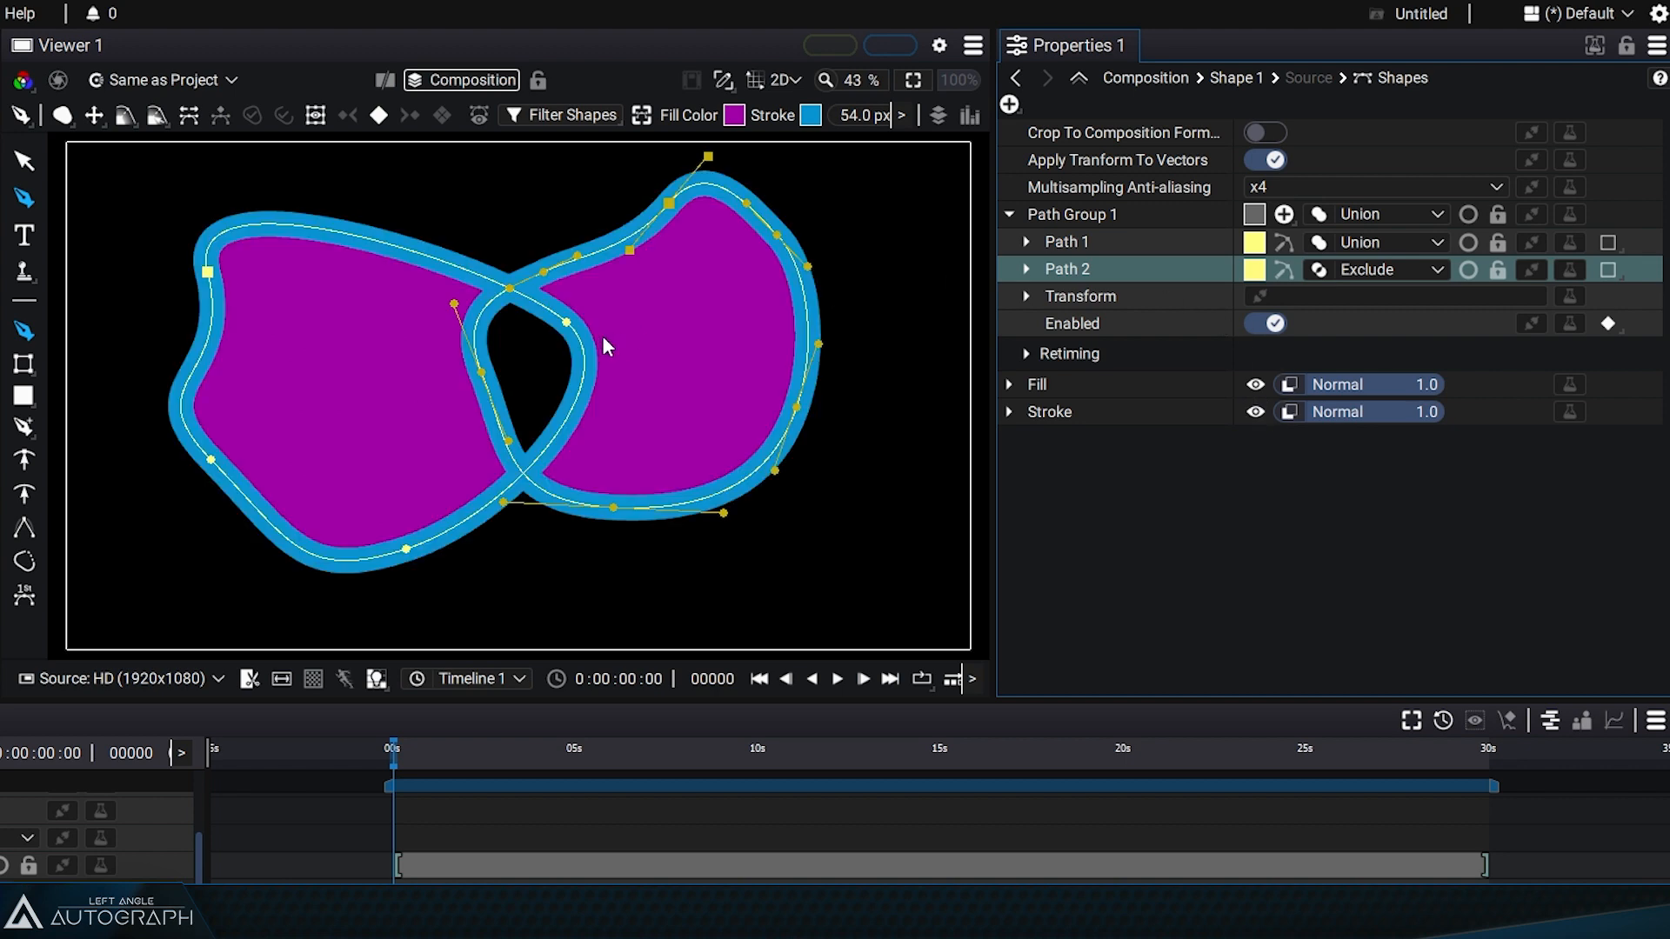
Set Path 2's boolean operation to Ignore
{"action": "left_click", "coordinate": [1349, 268]}
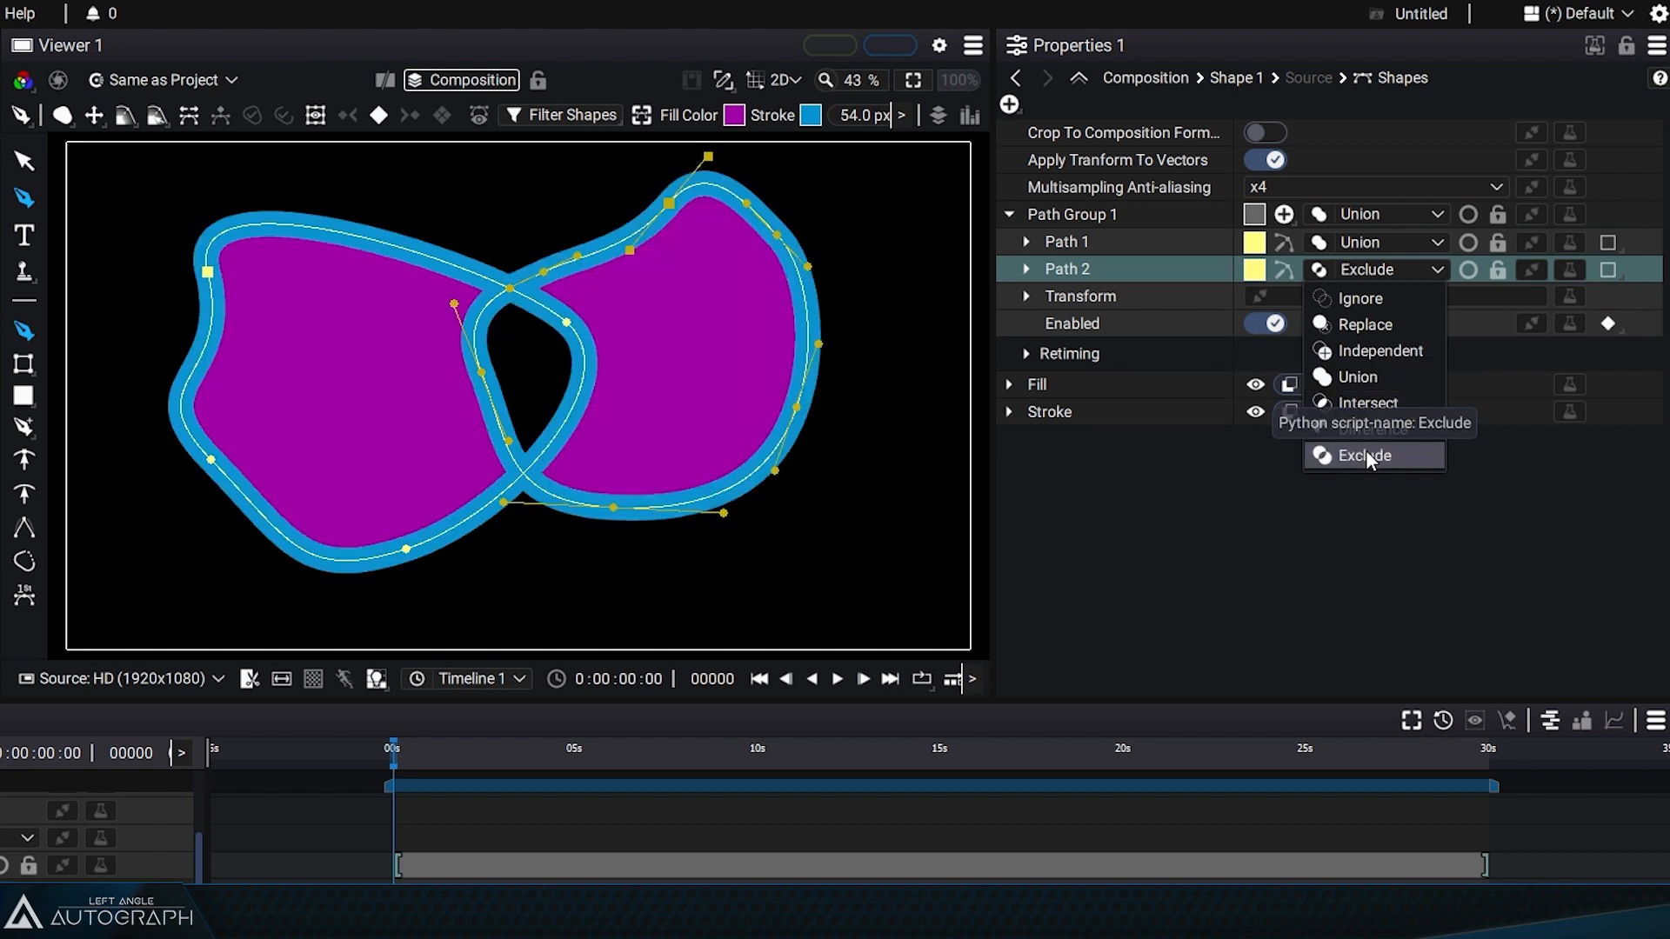
{"action": "left_click", "coordinate": [1360, 298]}
{"action": "left_click", "coordinate": [1409, 272]}
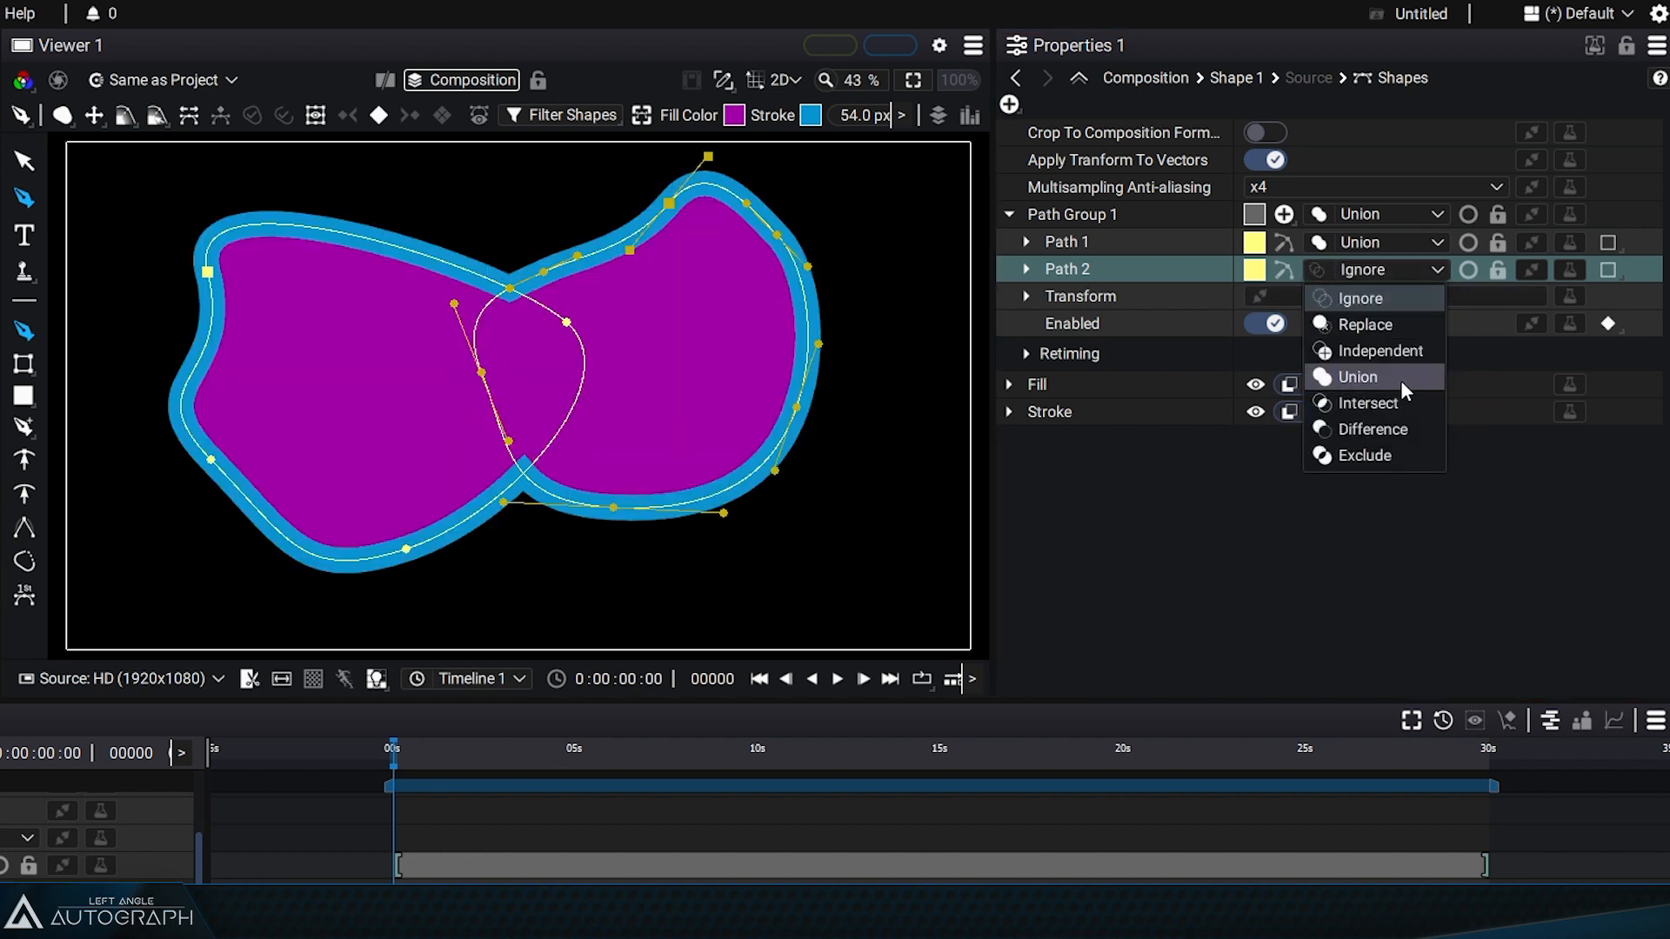
{"action": "left_click", "coordinate": [1365, 301]}
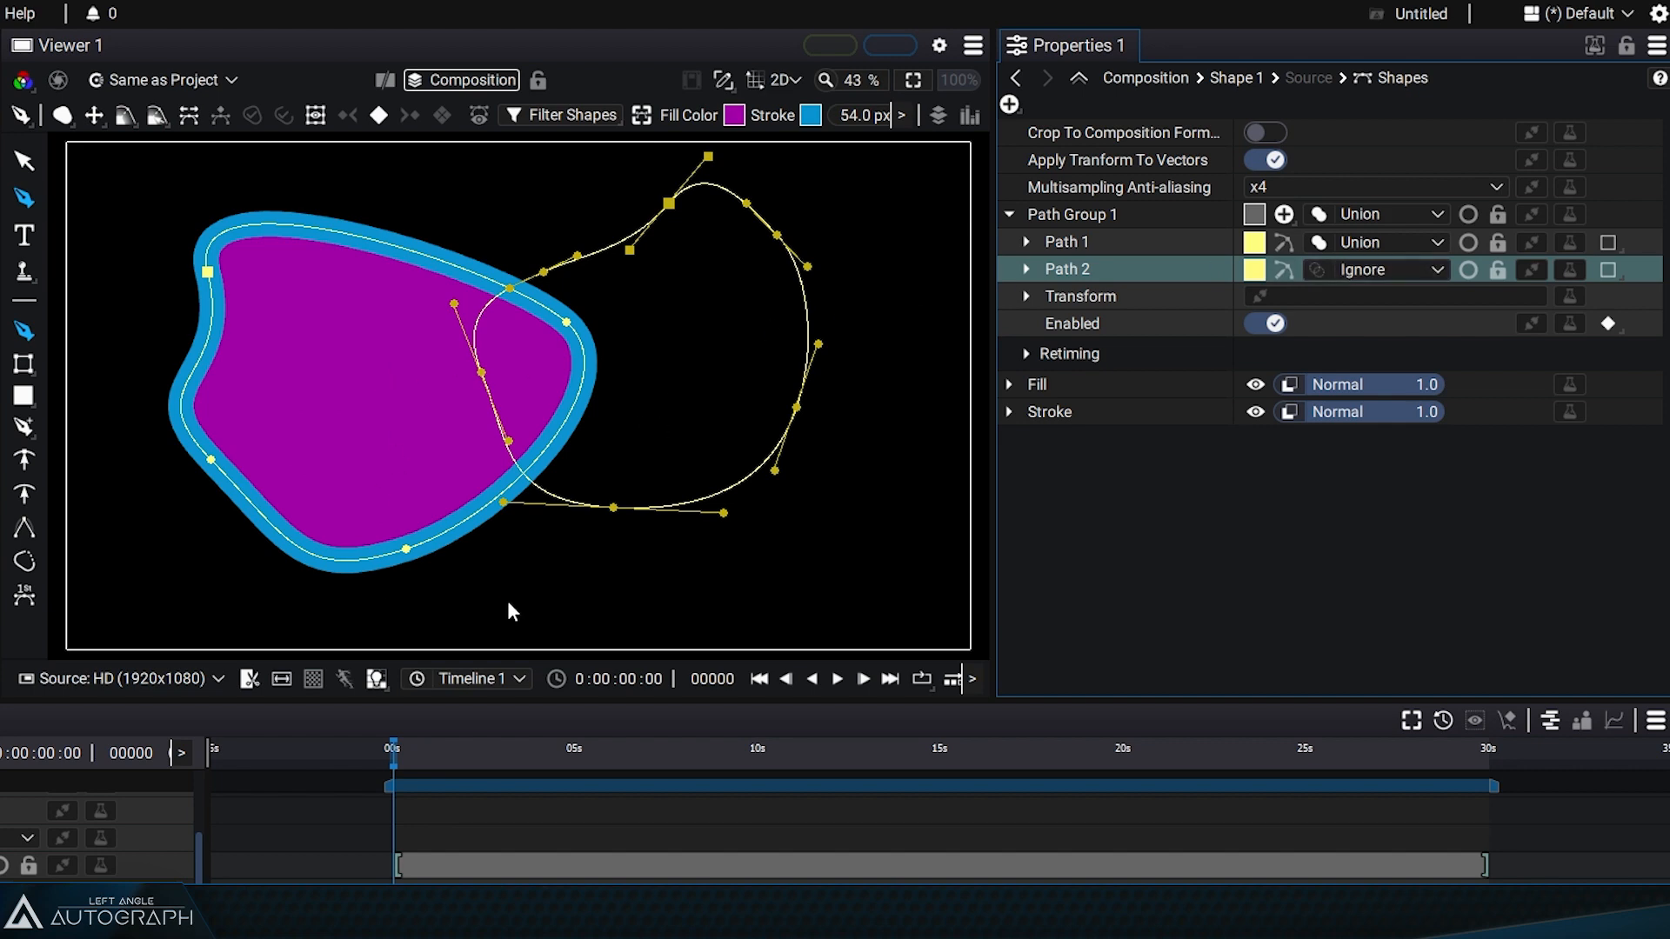
Set the boolean operation of both Path 2 and Path 1 to Independent
{"action": "left_click", "coordinate": [1406, 269]}
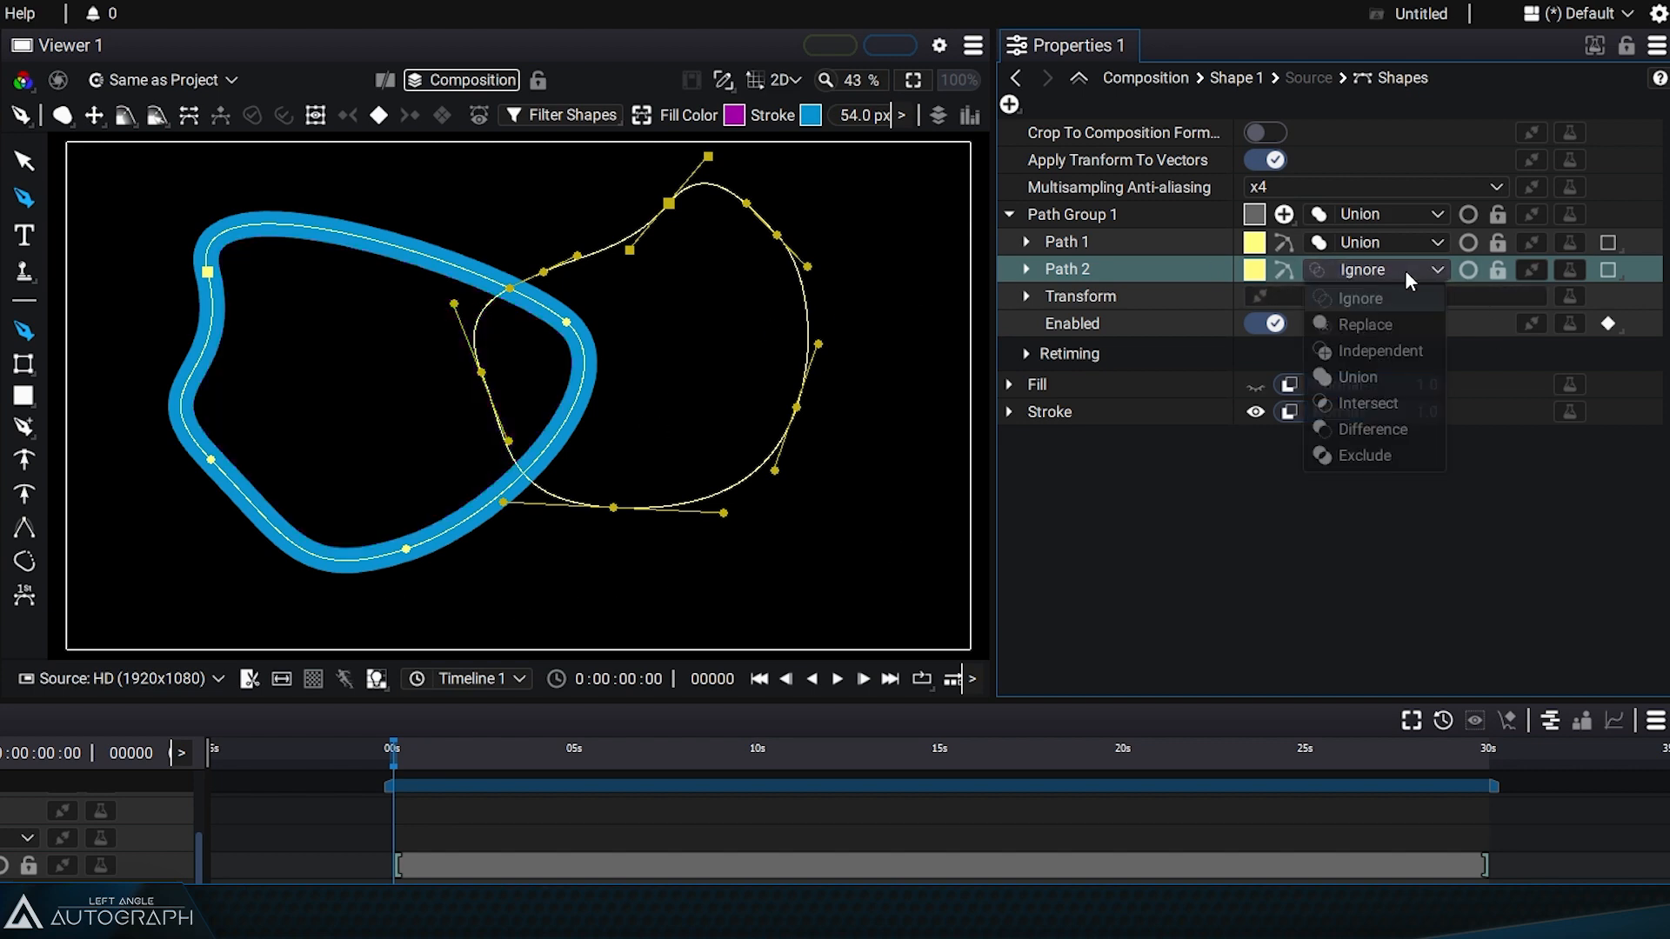
{"action": "left_click", "coordinate": [1383, 352]}
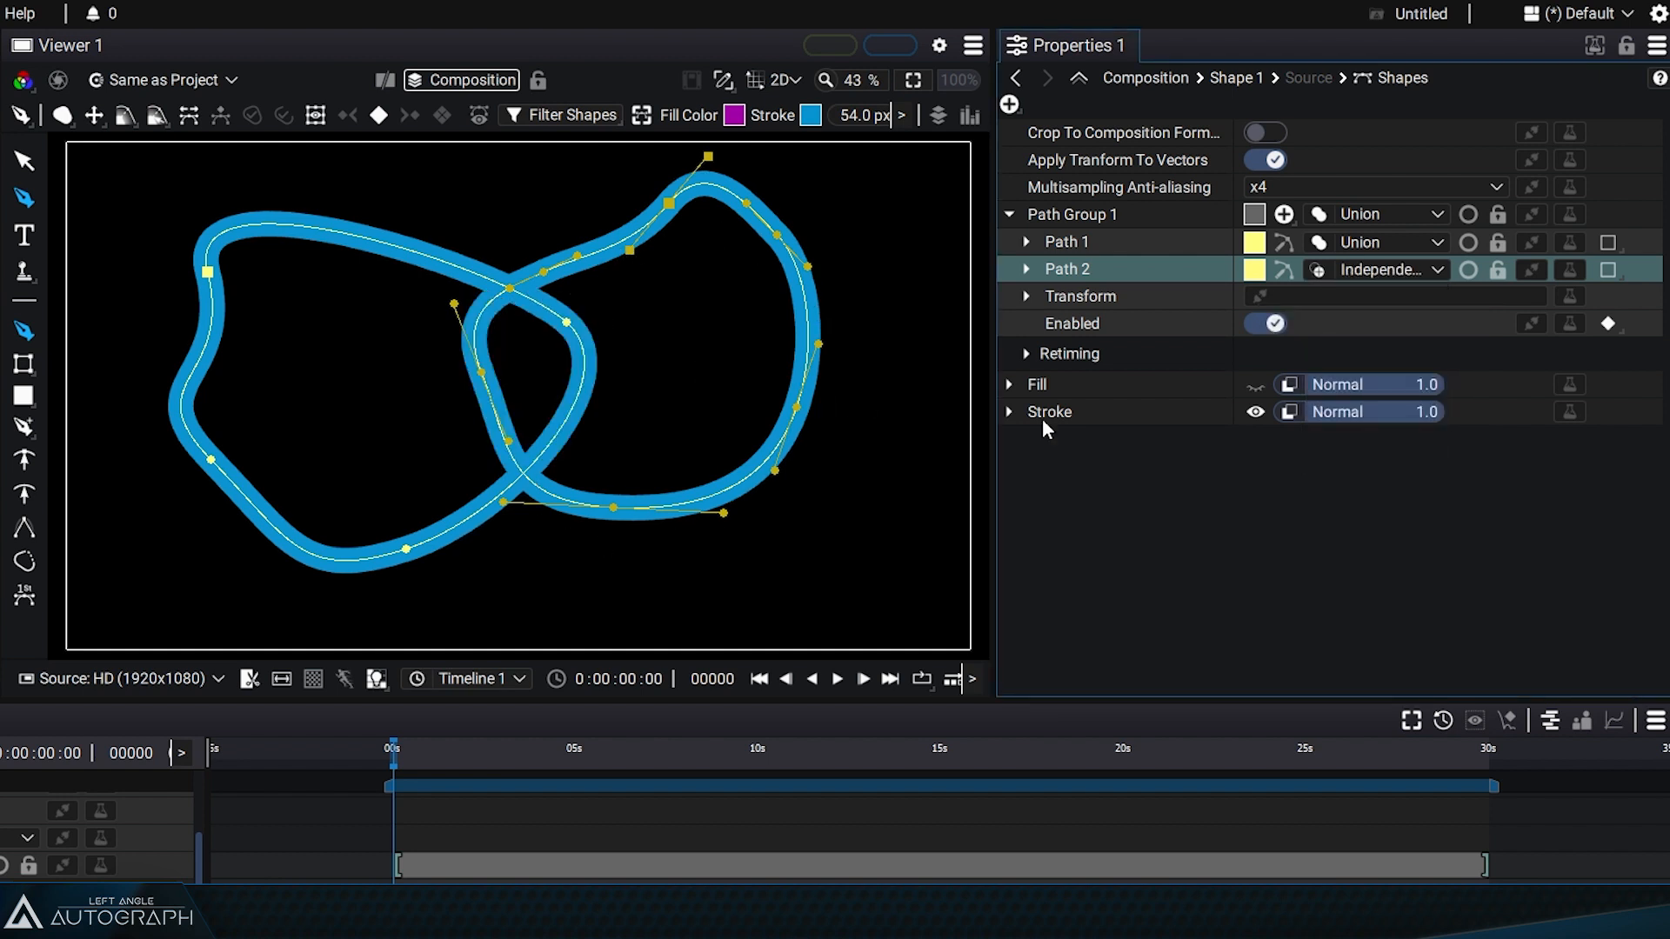
{"action": "left_click", "coordinate": [1364, 271]}
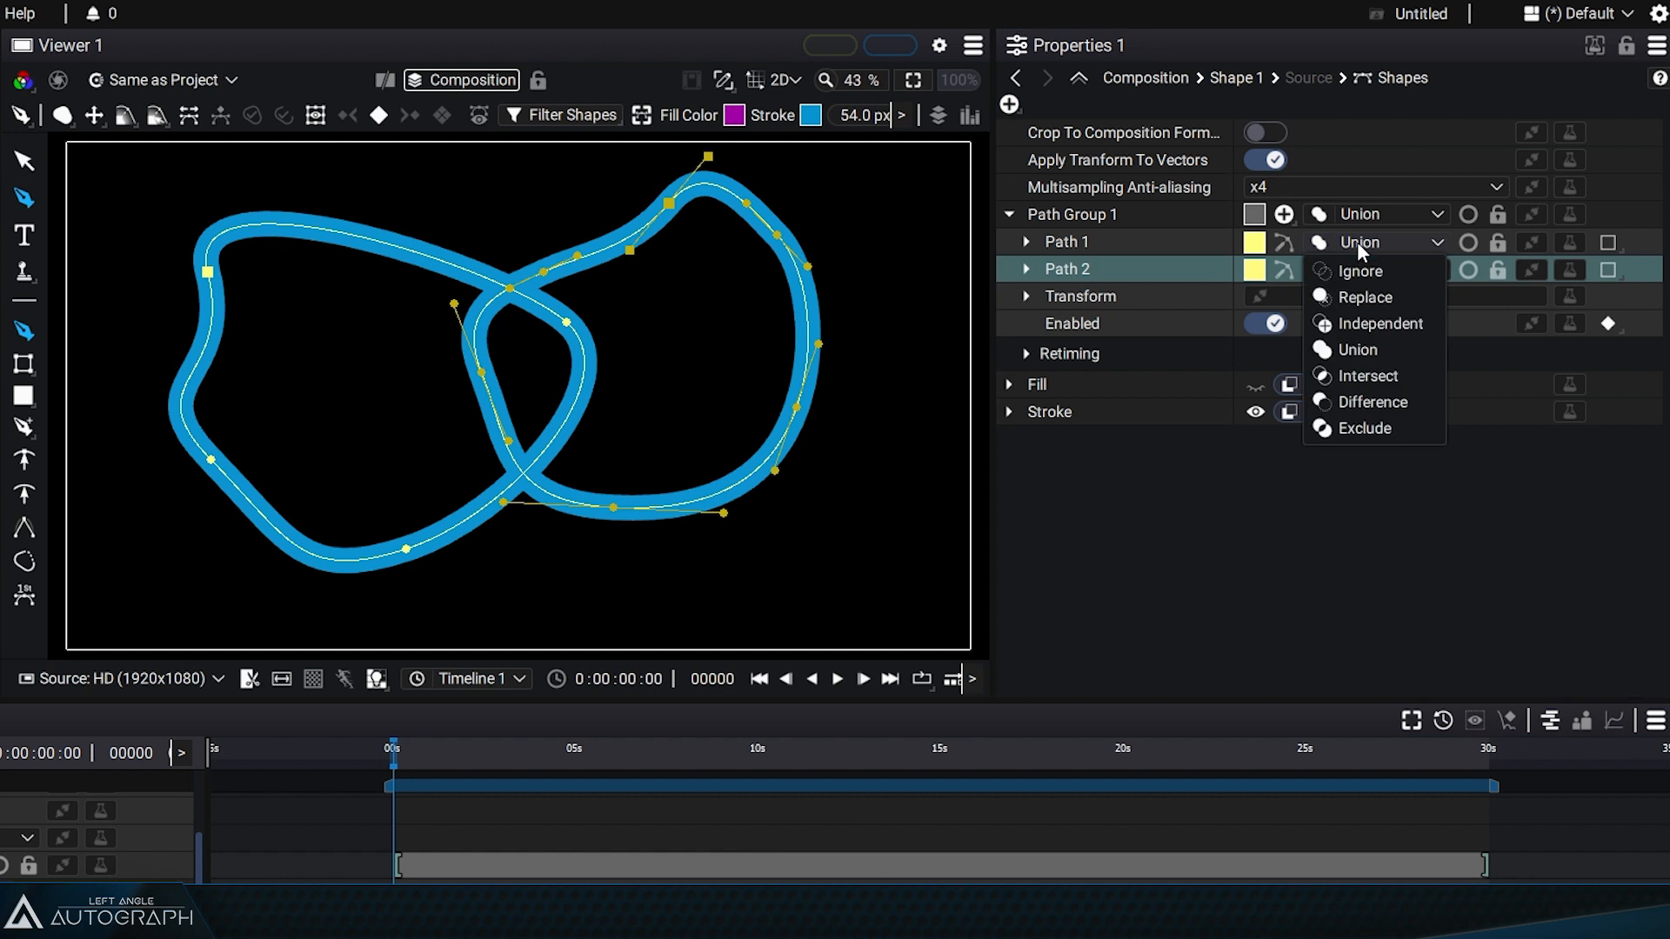
{"action": "left_click", "coordinate": [1366, 324]}
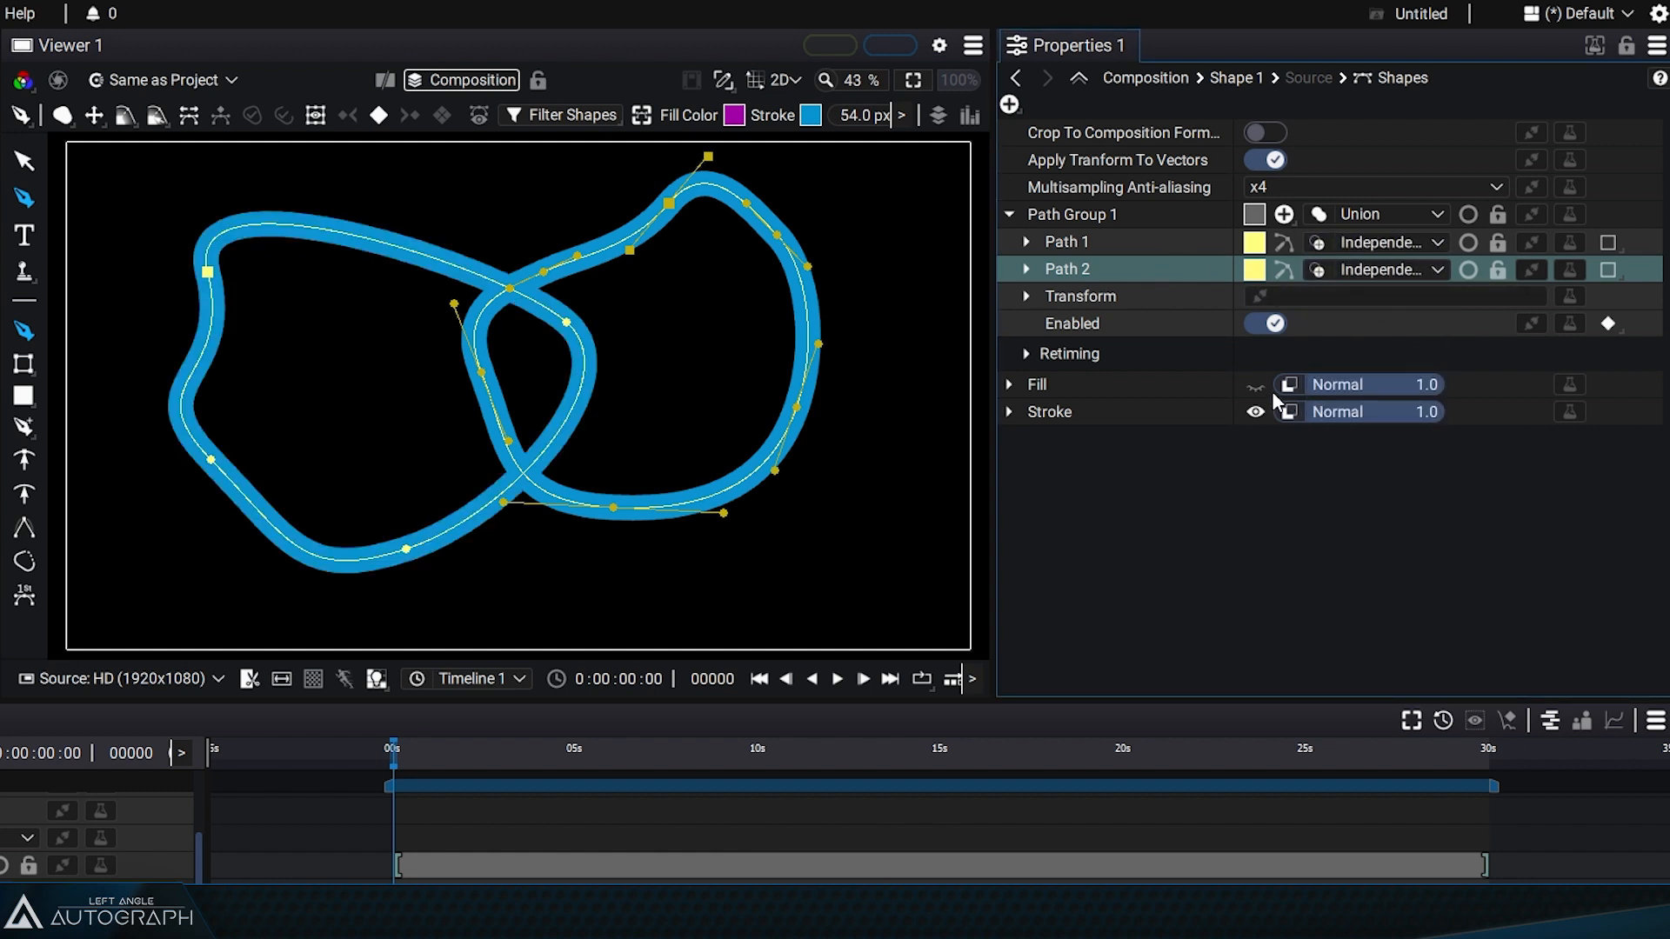
{"action": "left_click", "coordinate": [1390, 270]}
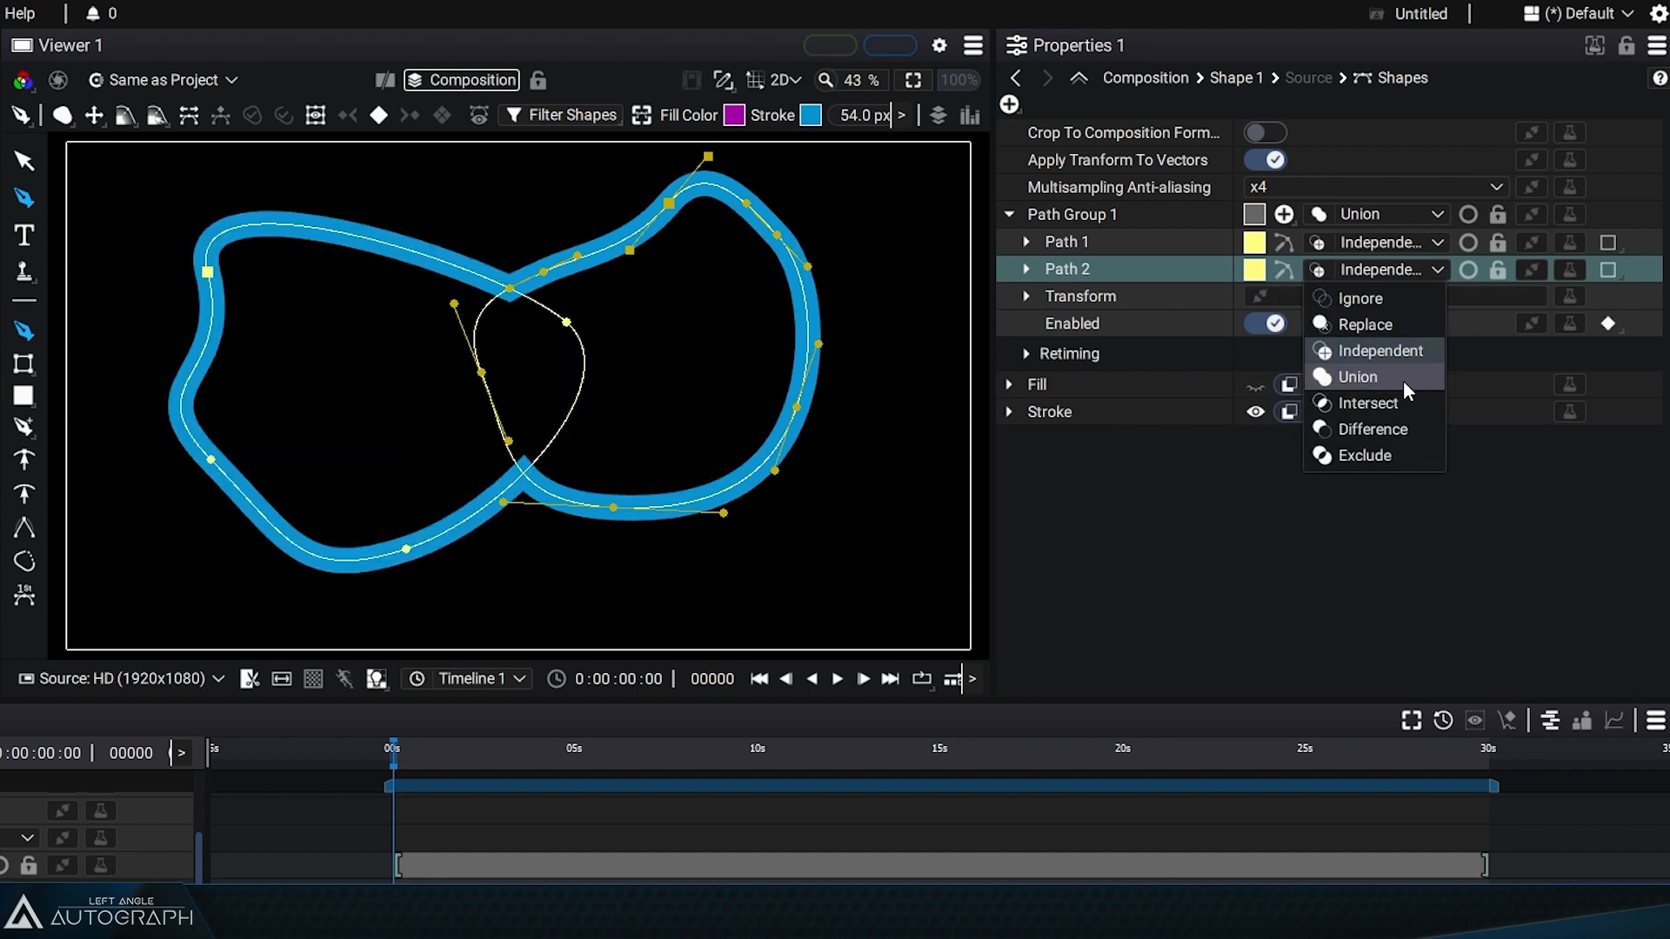
{"action": "left_click", "coordinate": [1404, 348]}
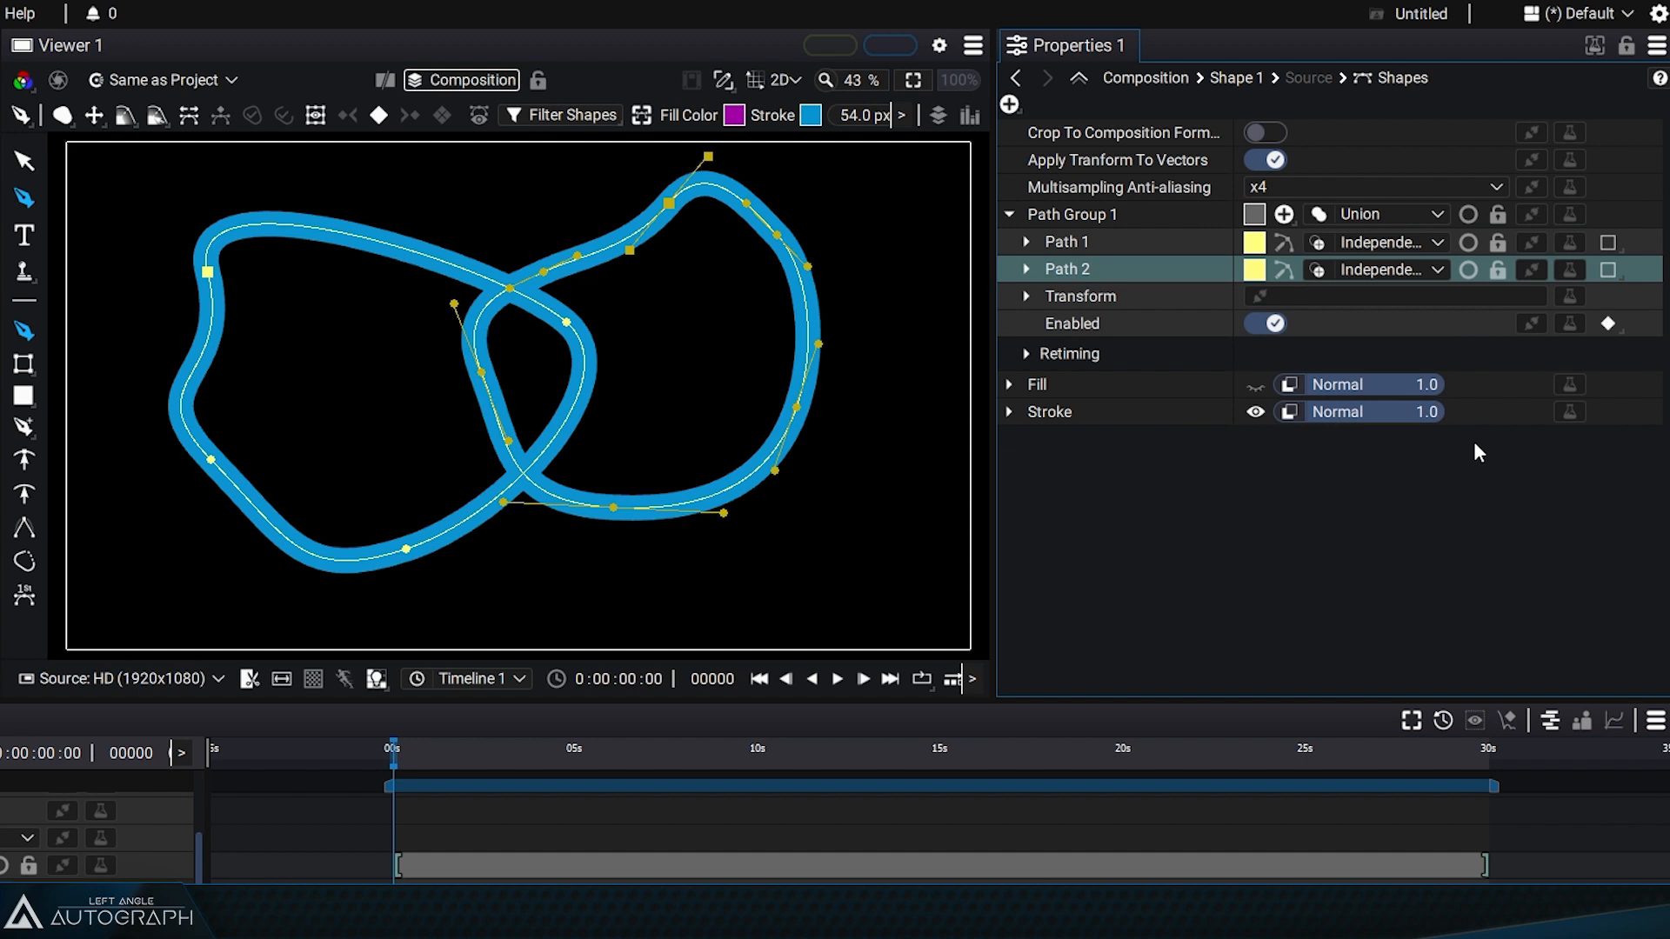
Set the boolean operation of both Path 1 and Path 2 in Path Group 1 to Union
{"action": "left_click", "coordinate": [1371, 214]}
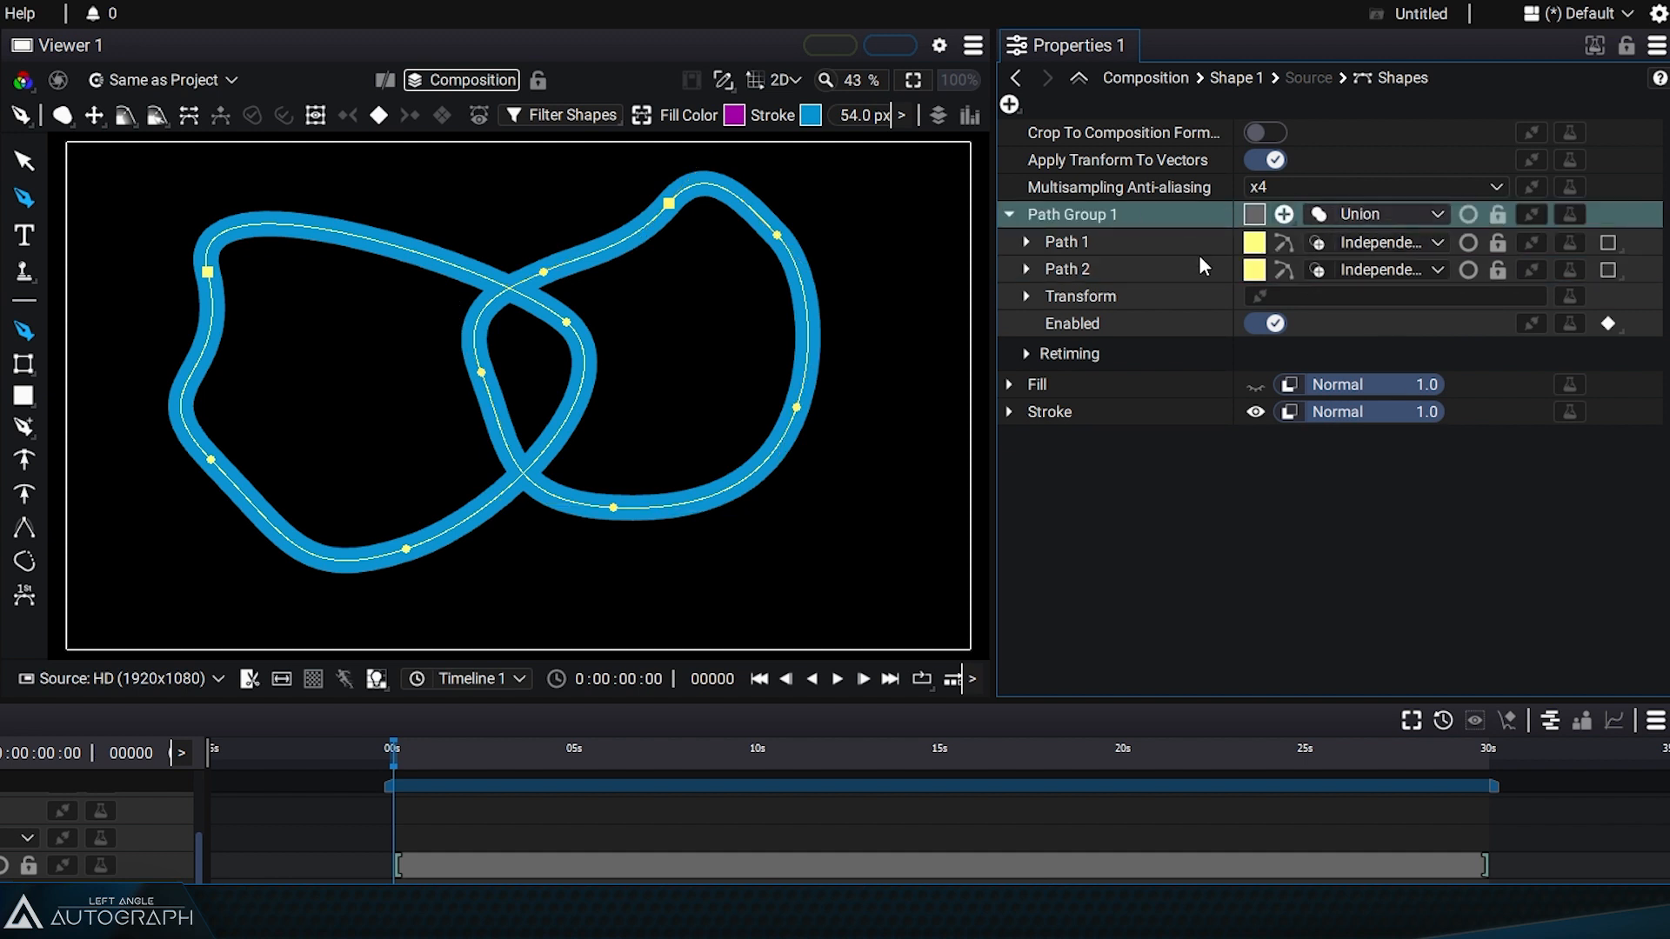
{"action": "left_click", "coordinate": [1113, 242]}
{"action": "left_click", "coordinate": [1125, 268], "text": "shift"}
{"action": "left_click", "coordinate": [1367, 241]}
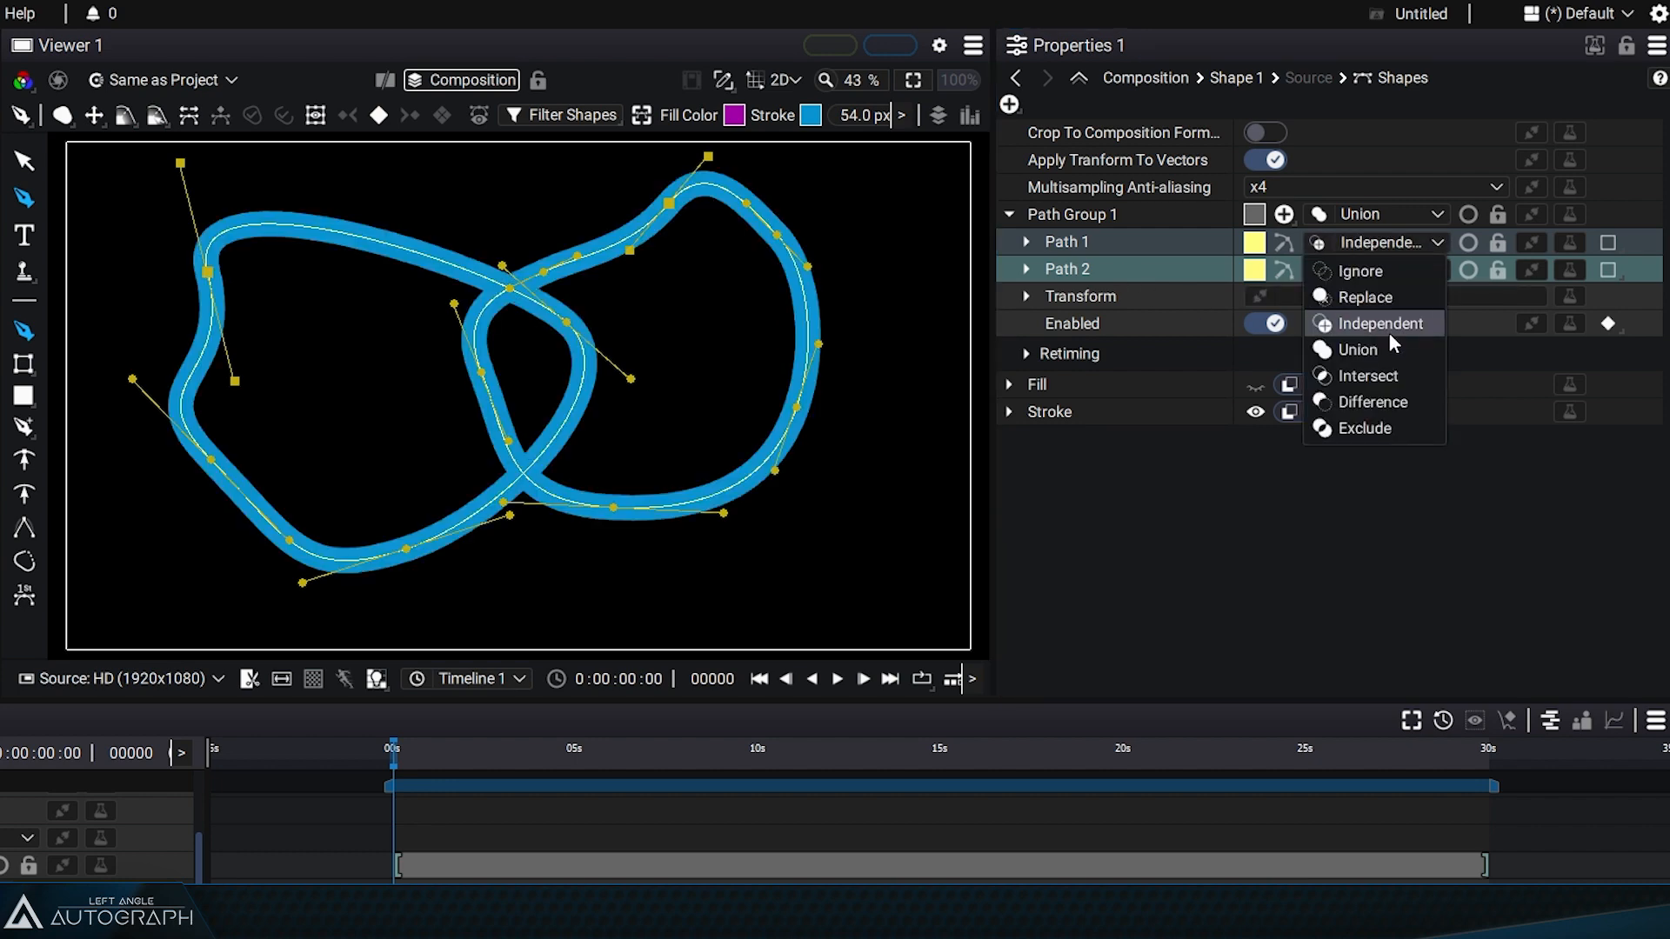
{"action": "left_click", "coordinate": [1394, 367]}
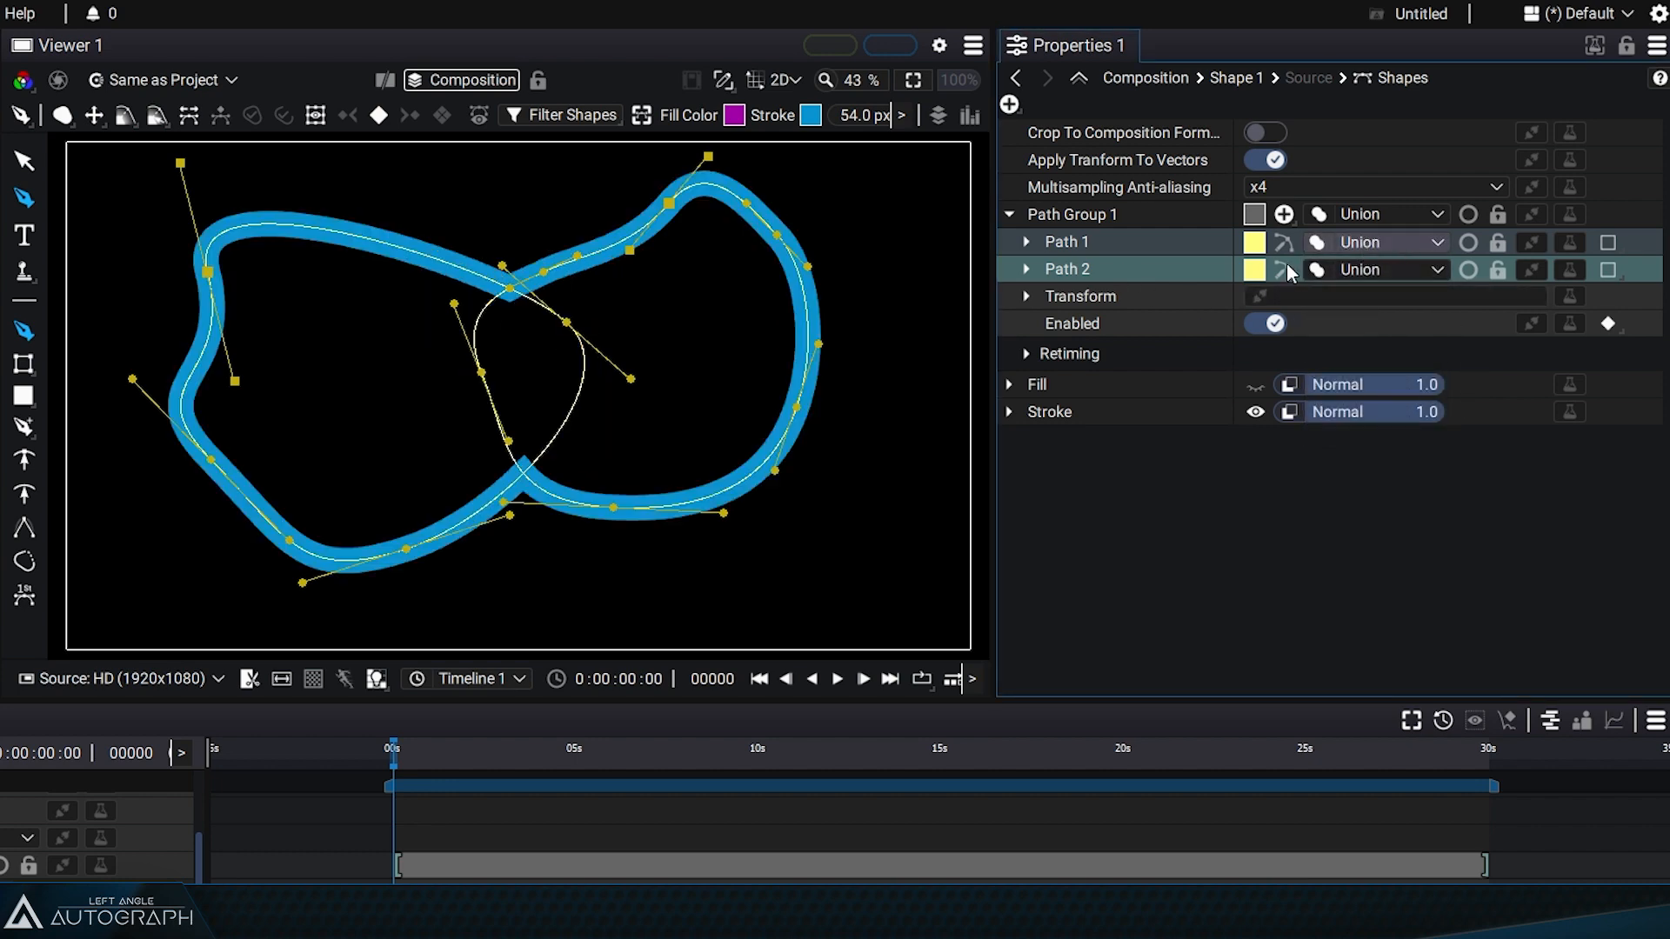
Transform the whole of Path Group 1, setting its X position to -246.0 and its rotation to -16.0
{"action": "left_click", "coordinate": [1009, 214]}
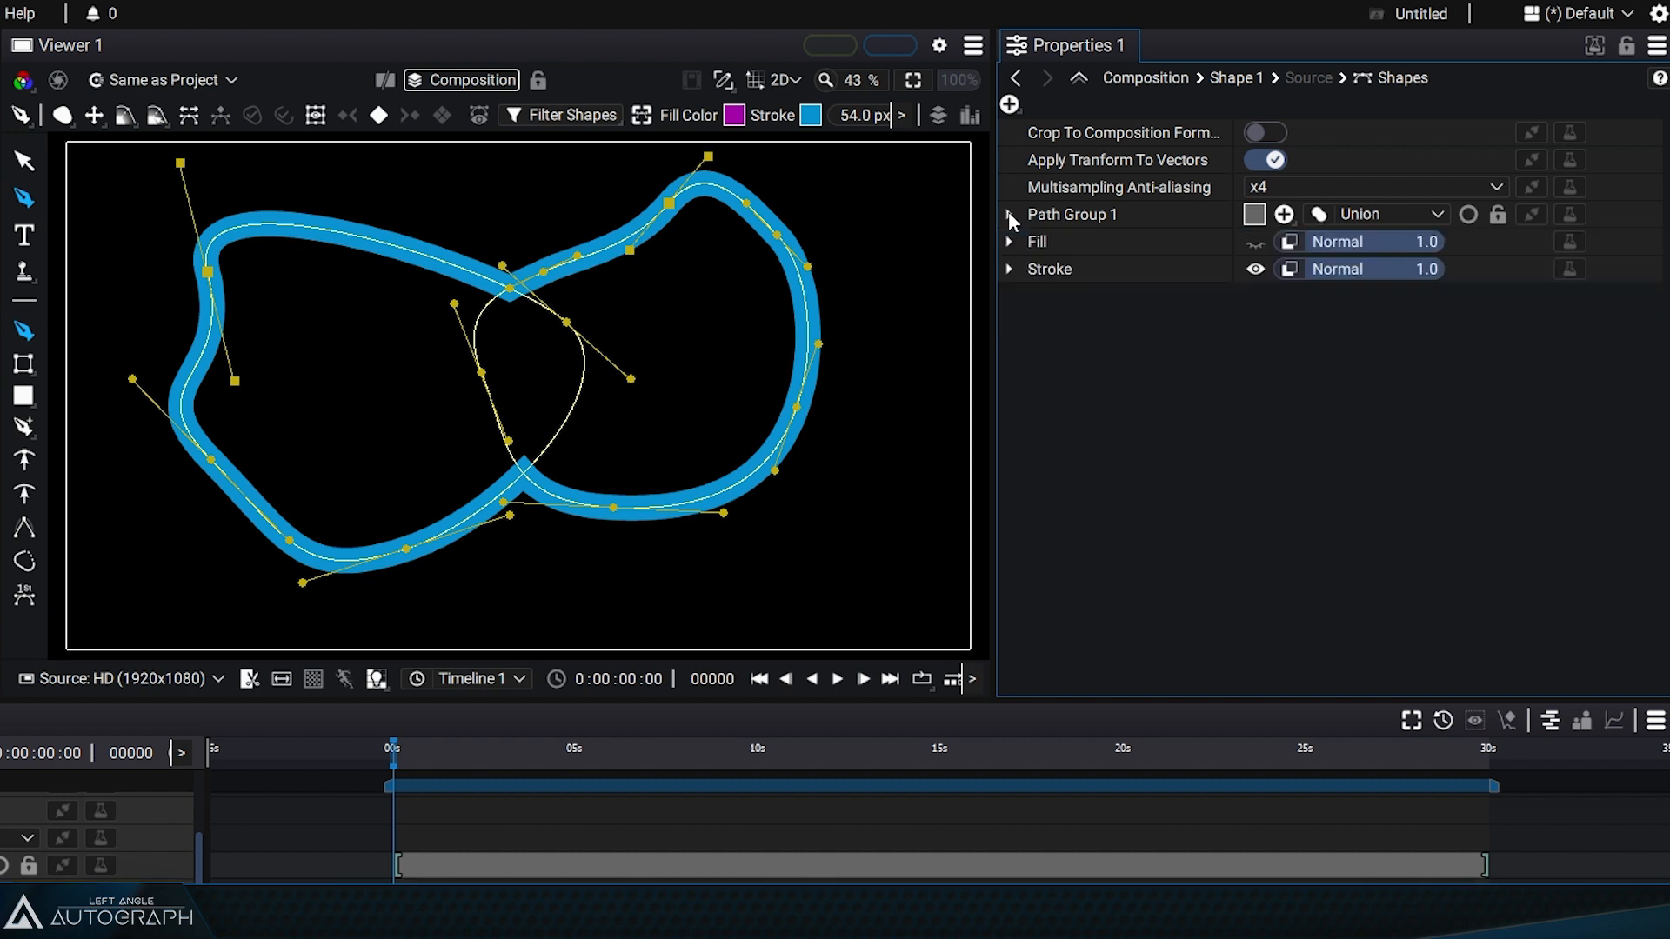
{"action": "left_click", "coordinate": [1099, 217]}
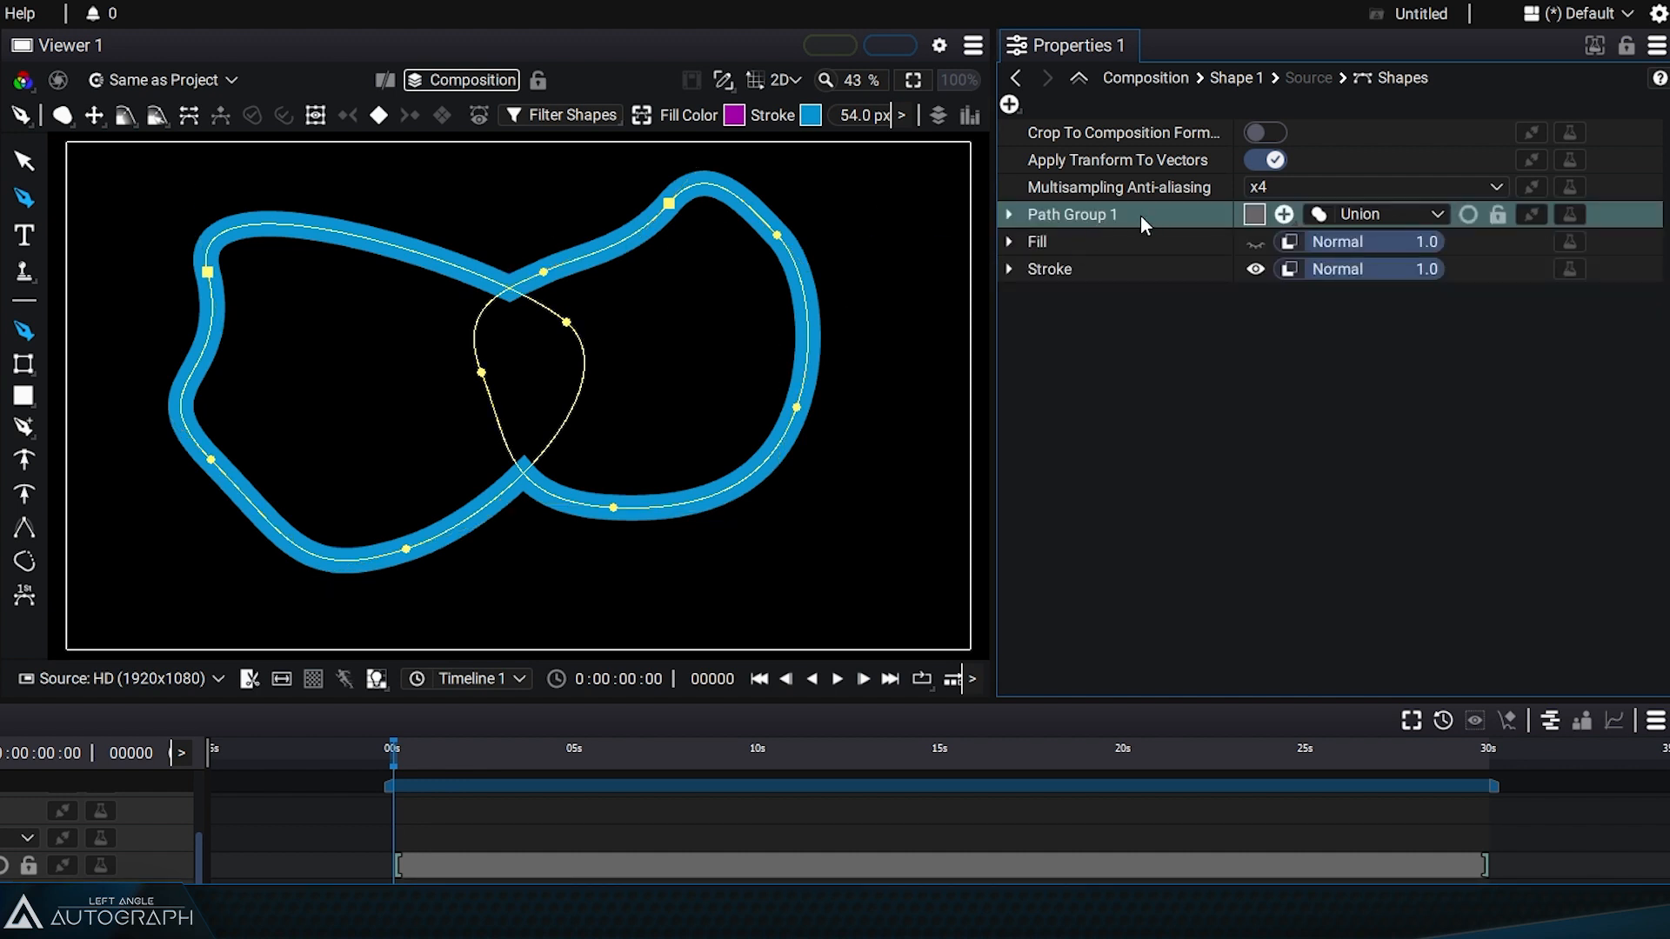
{"action": "left_click", "coordinate": [1009, 218]}
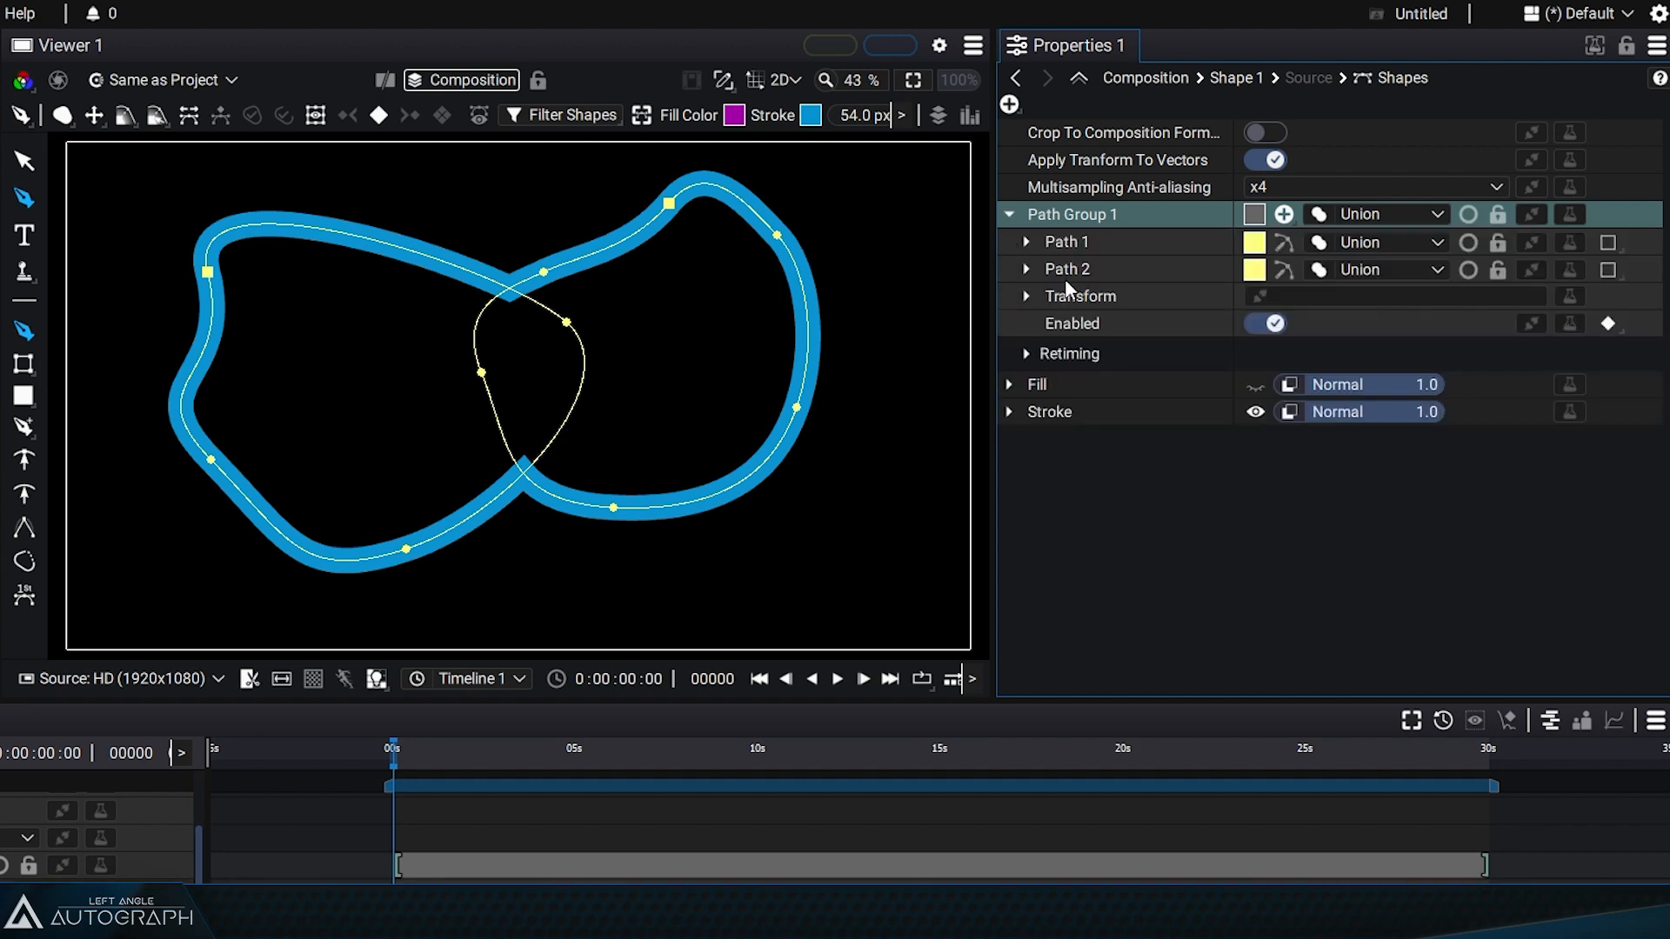
{"action": "left_click", "coordinate": [1027, 295]}
{"action": "mouse_move", "coordinate": [1370, 355]}
{"action": "left_mouse_down"}
{"action": "mouse_move", "coordinate": [1409, 355]}
{"action": "mouse_move", "coordinate": [1339, 355]}
{"action": "mouse_move", "coordinate": [1401, 354]}
{"action": "left_mouse_up"}
{"action": "left_click_drag", "start_coordinate": [1377, 411], "coordinate": [1413, 411]}
{"action": "left_click_drag", "start_coordinate": [1309, 324], "coordinate": [1086, 325]}
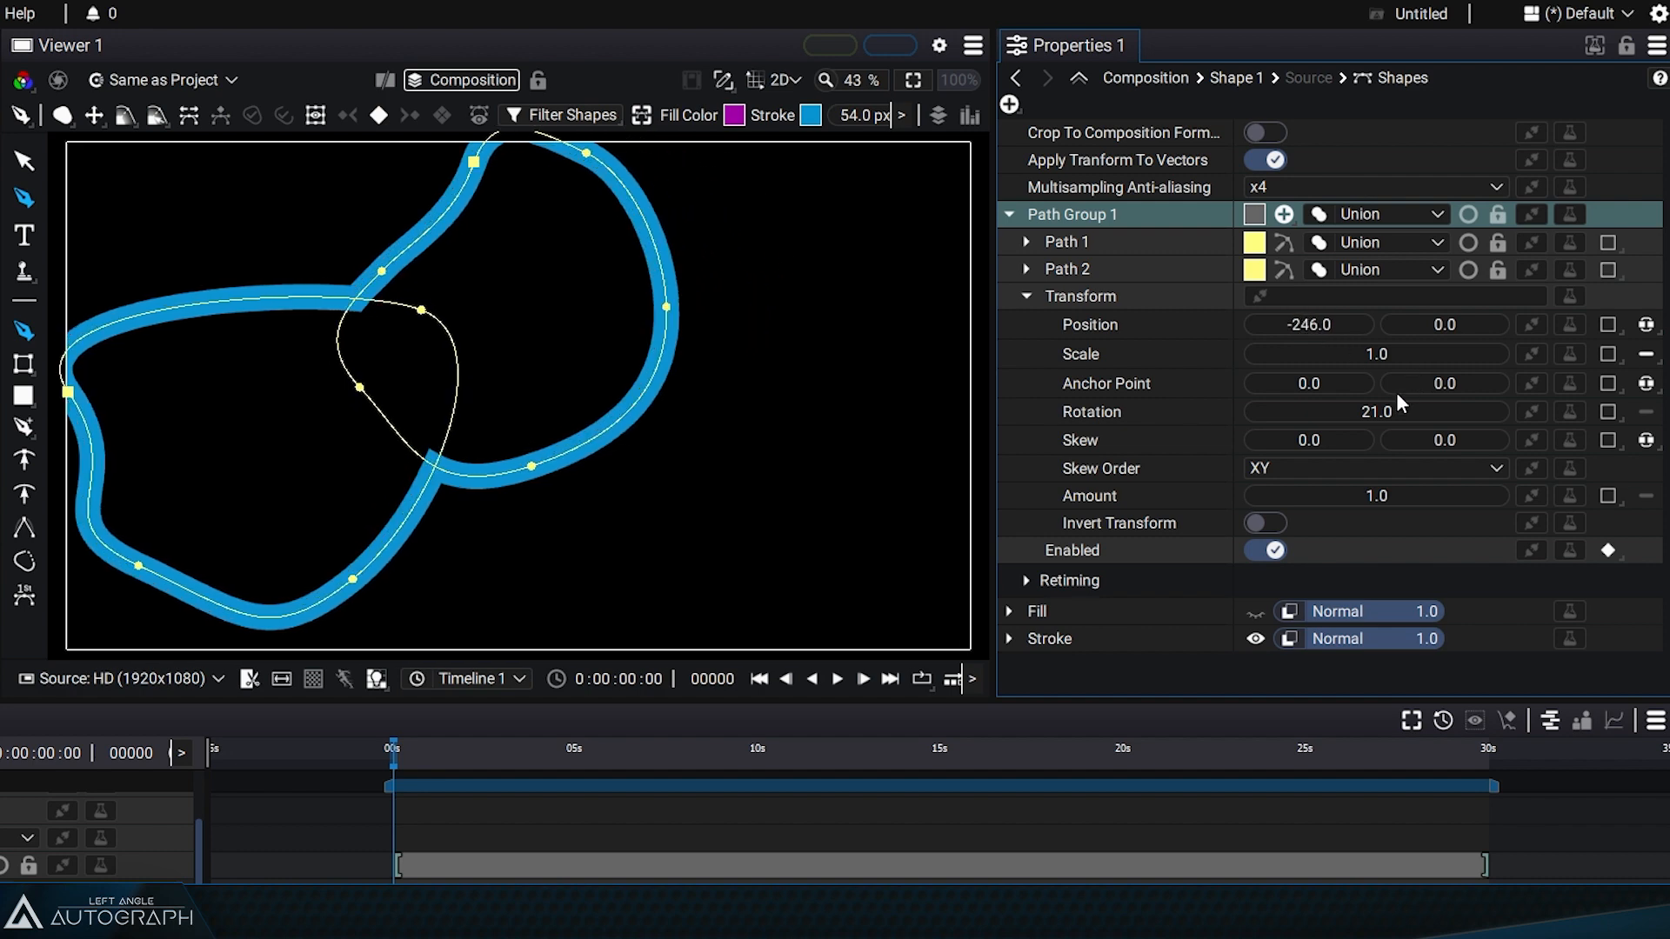
{"action": "left_click_drag", "start_coordinate": [1395, 412], "coordinate": [1363, 411]}
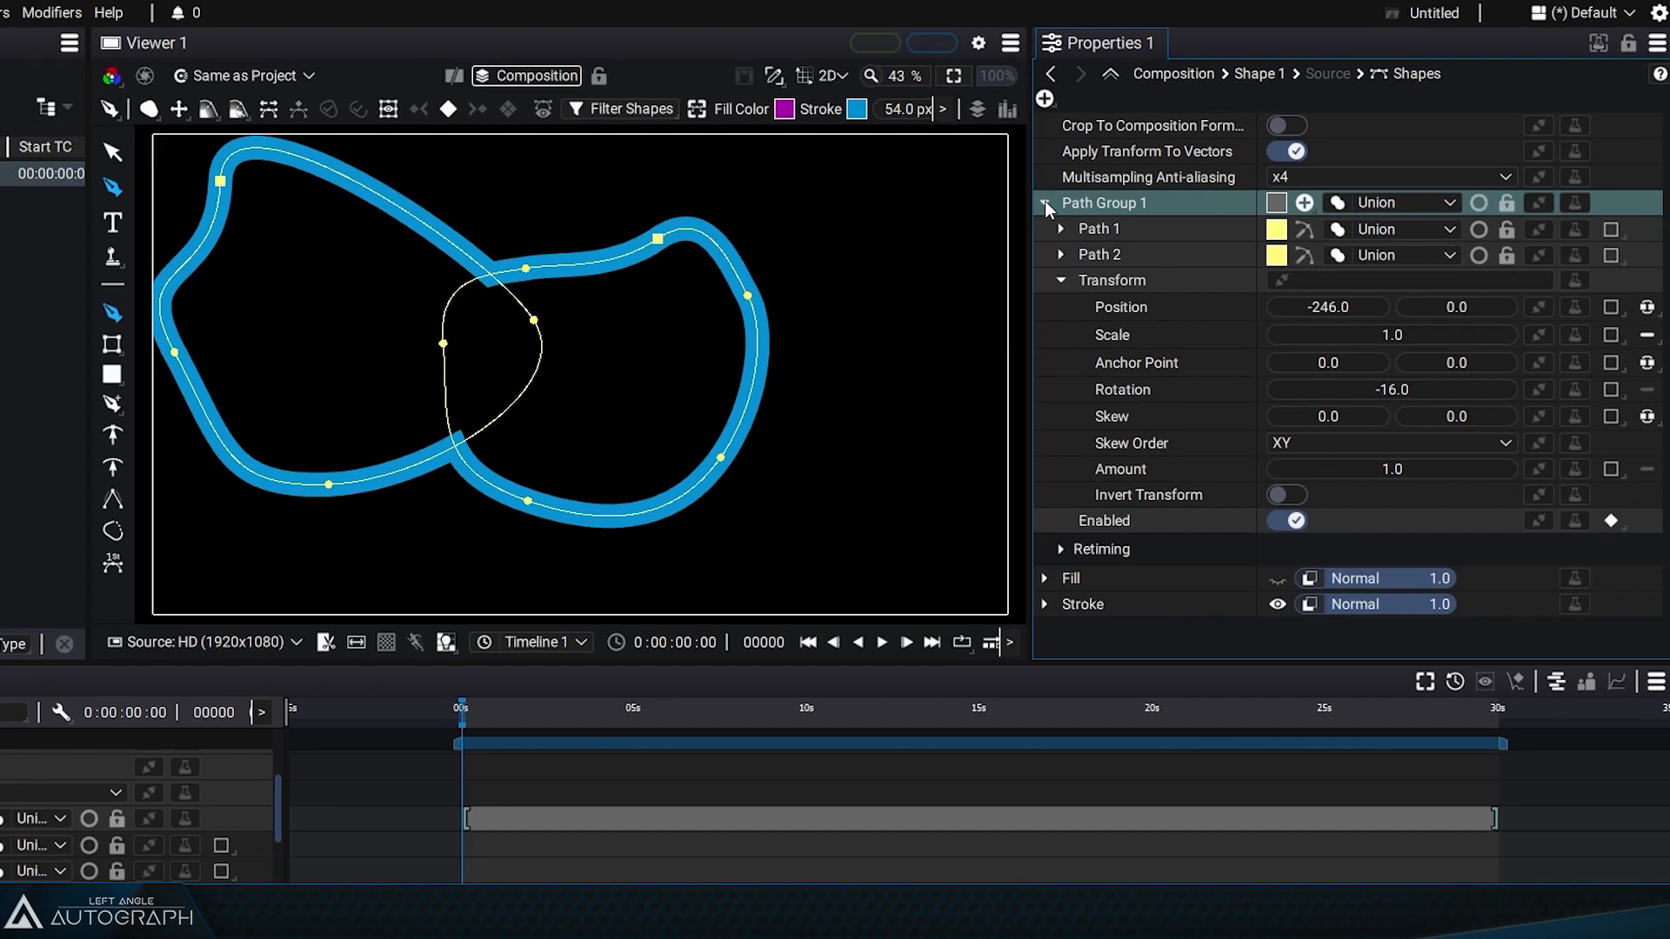
{"action": "left_click", "coordinate": [1009, 215]}
Draw a closed freeform path right of the existing outline within the Shapes source and delete its separate Fill 2
{"action": "scroll", "coordinate": [149, 708], "scroll_direction": "up", "scroll_amount": 3}
{"action": "left_click", "coordinate": [118, 680]}
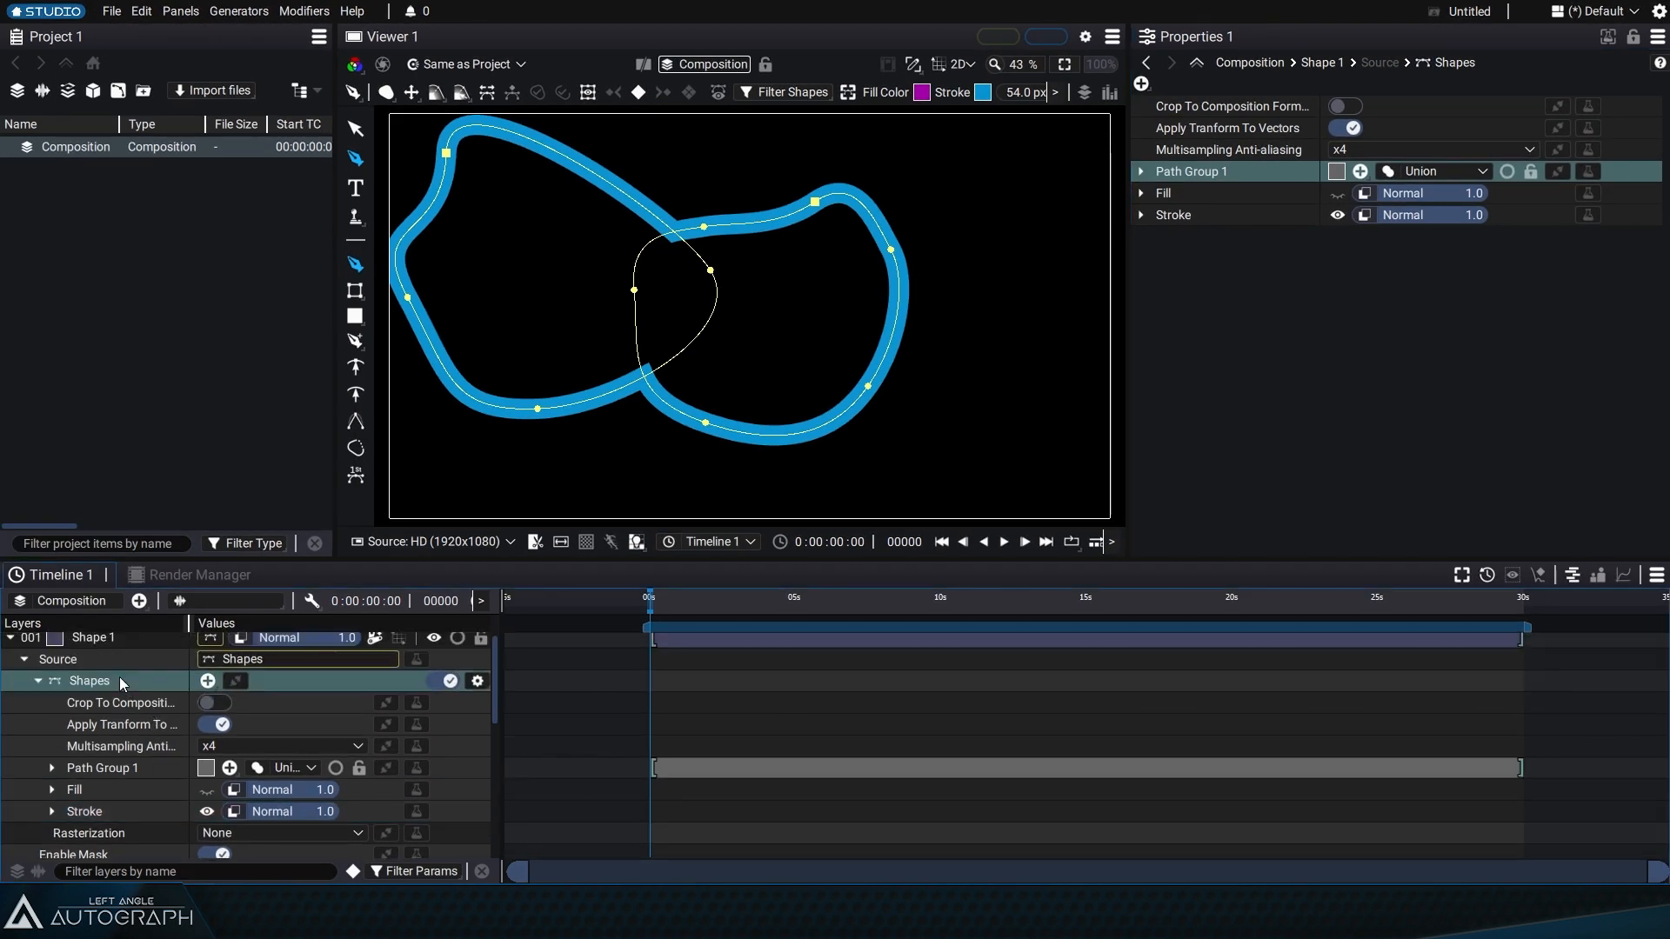
{"action": "left_click_drag", "start_coordinate": [984, 215], "coordinate": [972, 268]}
{"action": "left_click_drag", "start_coordinate": [978, 330], "coordinate": [1060, 348]}
{"action": "left_click_drag", "start_coordinate": [1087, 261], "coordinate": [1082, 224]}
{"action": "left_click_drag", "start_coordinate": [1035, 167], "coordinate": [975, 272]}
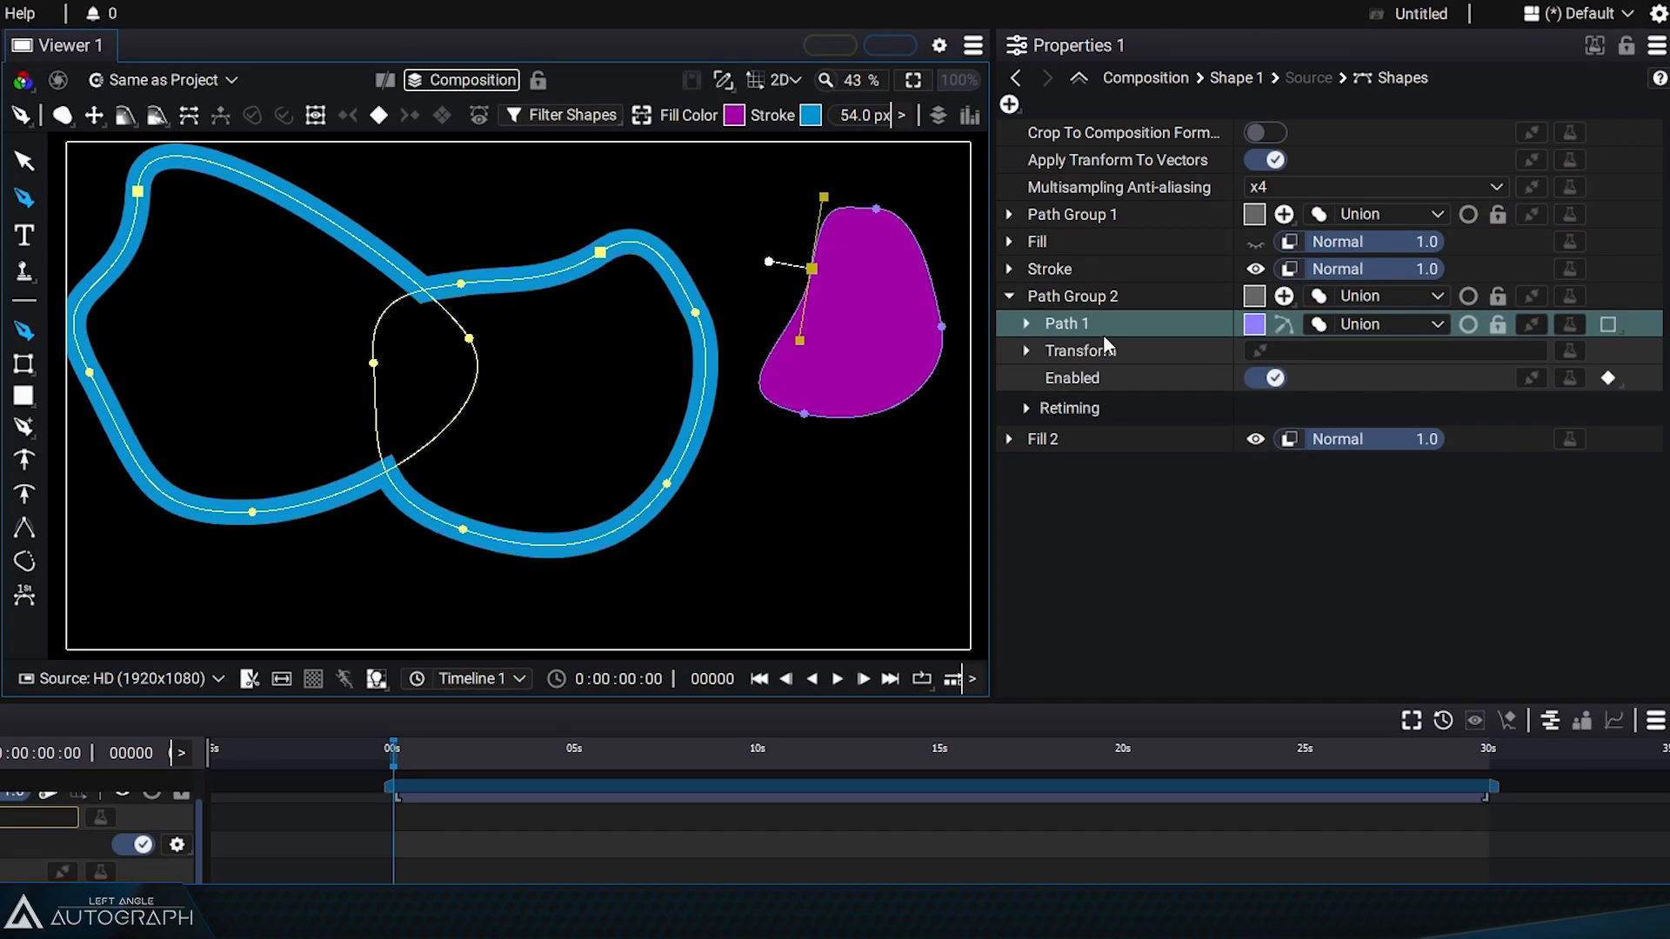
{"action": "left_click", "coordinate": [1073, 436]}
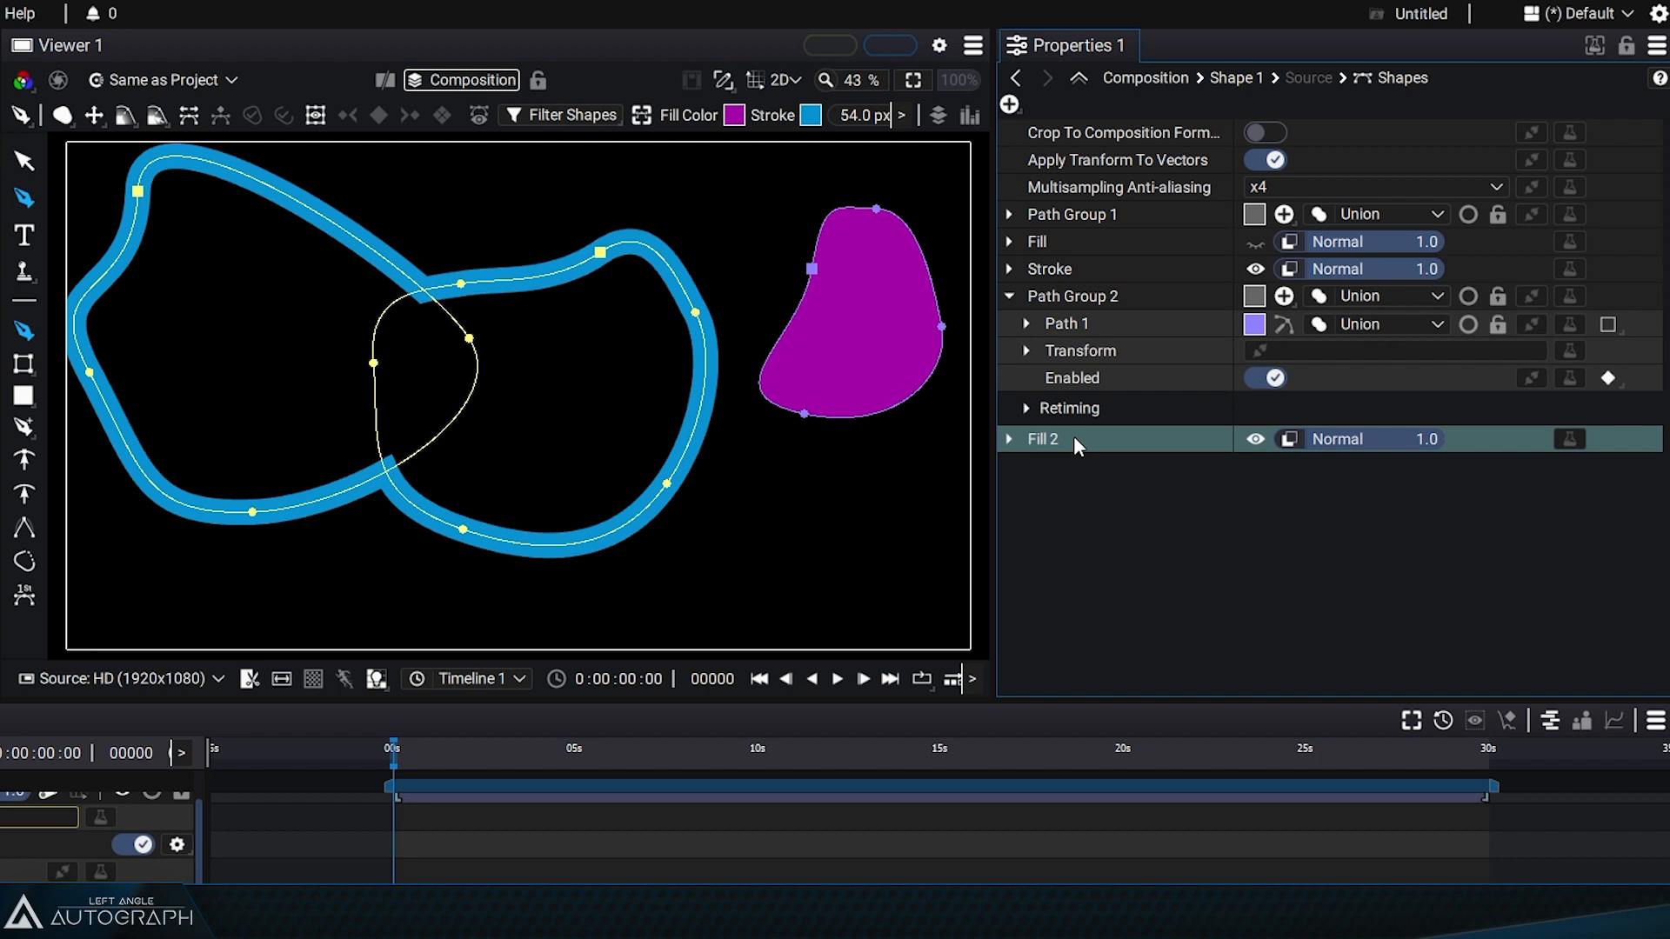
{"action": "key", "text": "Delete"}
Add a second closed freeform path to Path Group 2, overlapping the lower part of its first path
{"action": "left_click", "coordinate": [1058, 299]}
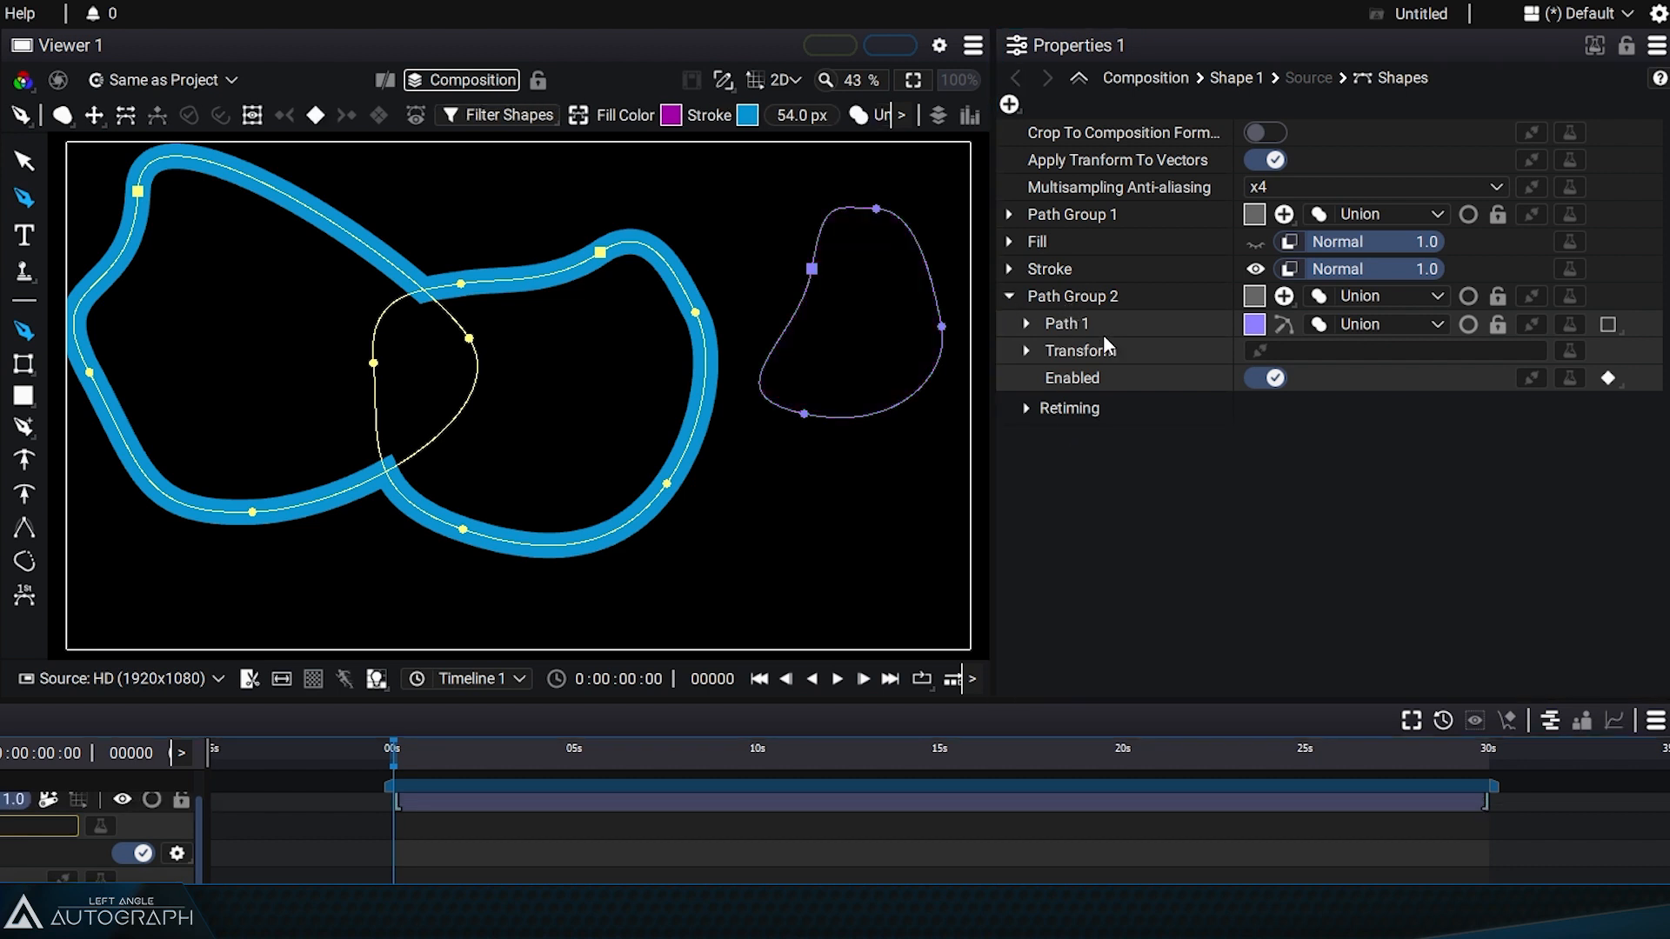
{"action": "left_click_drag", "start_coordinate": [842, 480], "coordinate": [879, 437]}
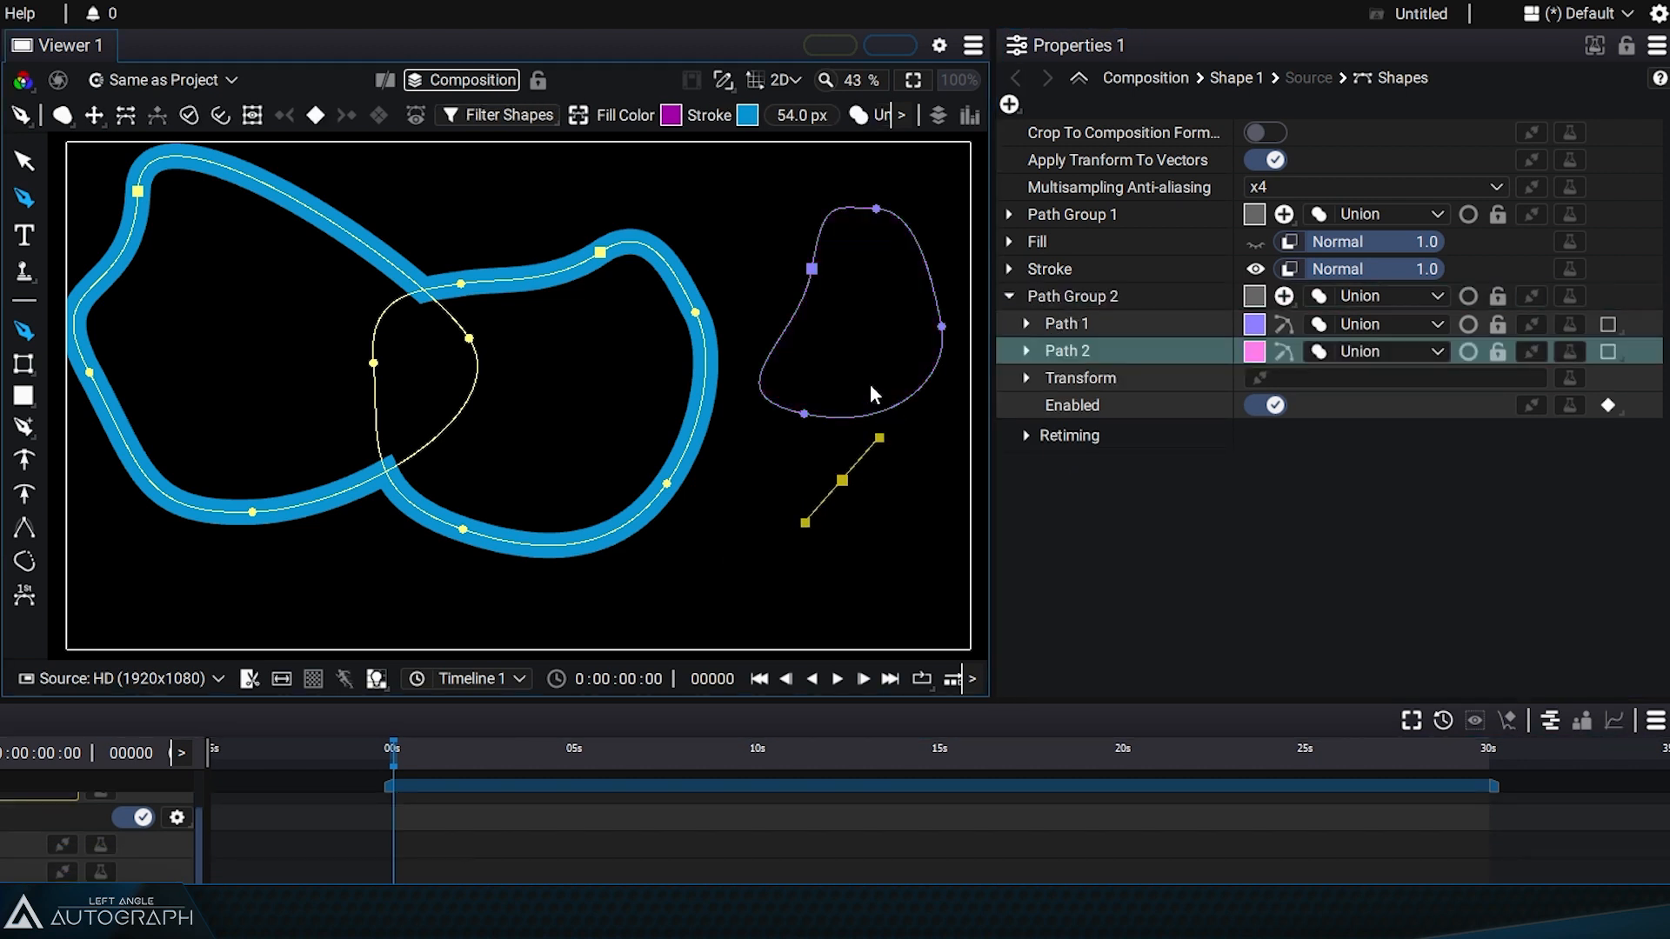
{"action": "left_click_drag", "start_coordinate": [857, 370], "coordinate": [807, 372]}
{"action": "mouse_move", "coordinate": [746, 419]}
{"action": "left_mouse_down"}
{"action": "mouse_move", "coordinate": [740, 467]}
{"action": "mouse_move", "coordinate": [802, 530]}
{"action": "left_mouse_up"}
{"action": "left_click", "coordinate": [842, 480]}
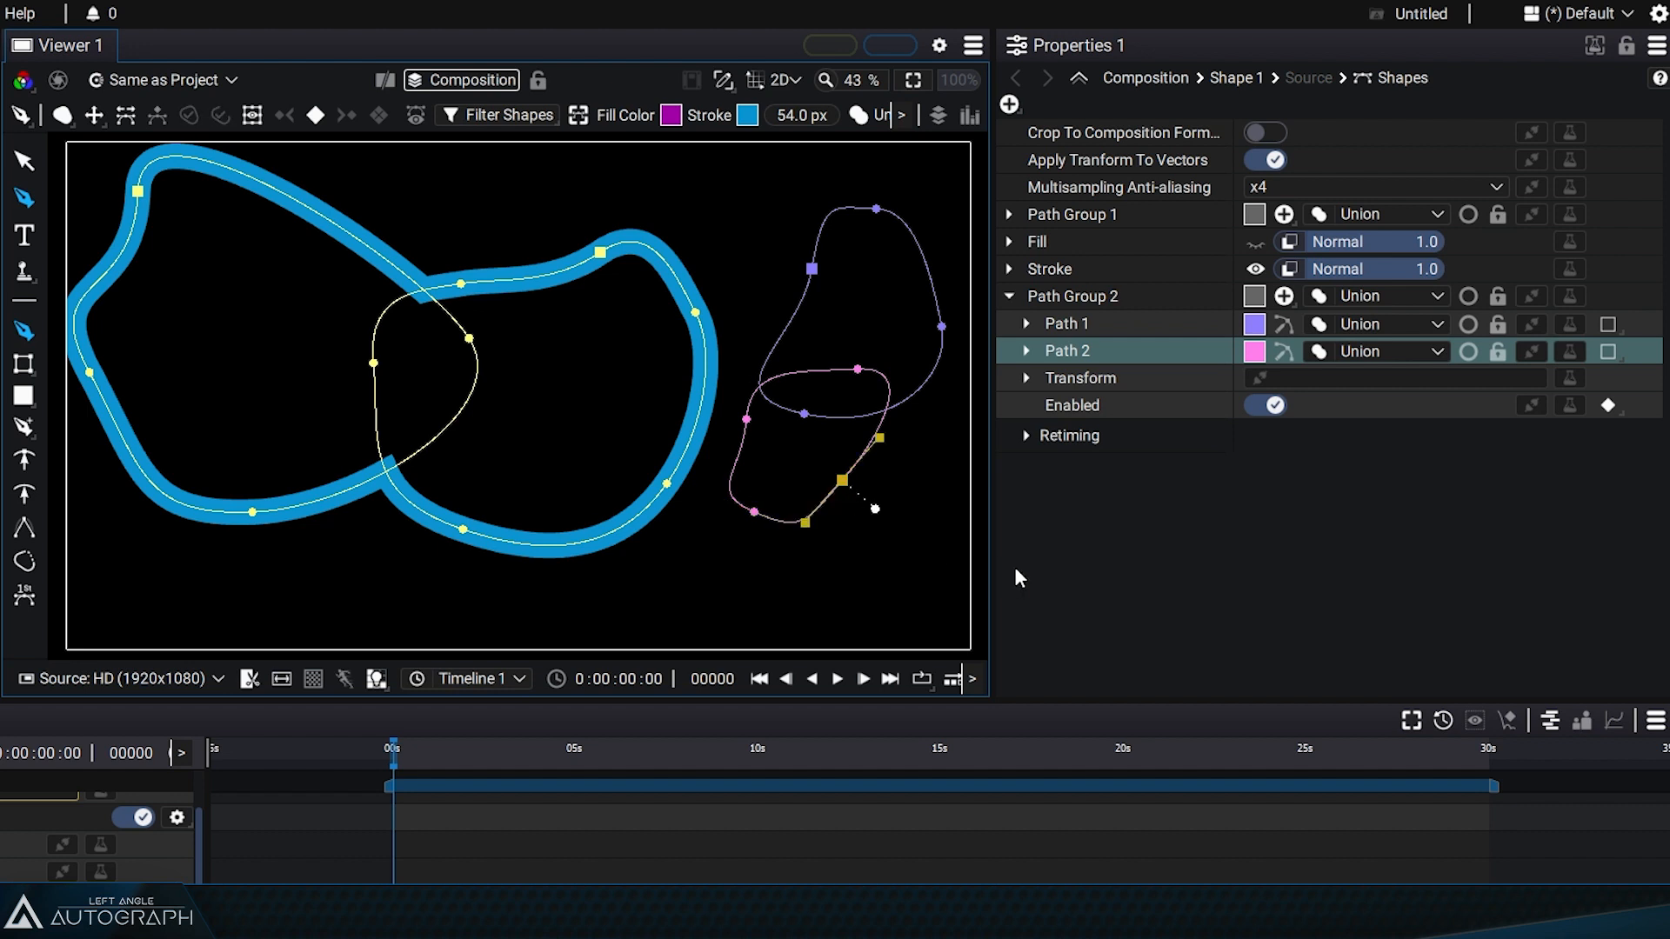
Move Path Group 2 directly below Path Group 1, above Fill and Stroke, and collapse it
{"action": "left_click_drag", "start_coordinate": [1075, 298], "coordinate": [1062, 230]}
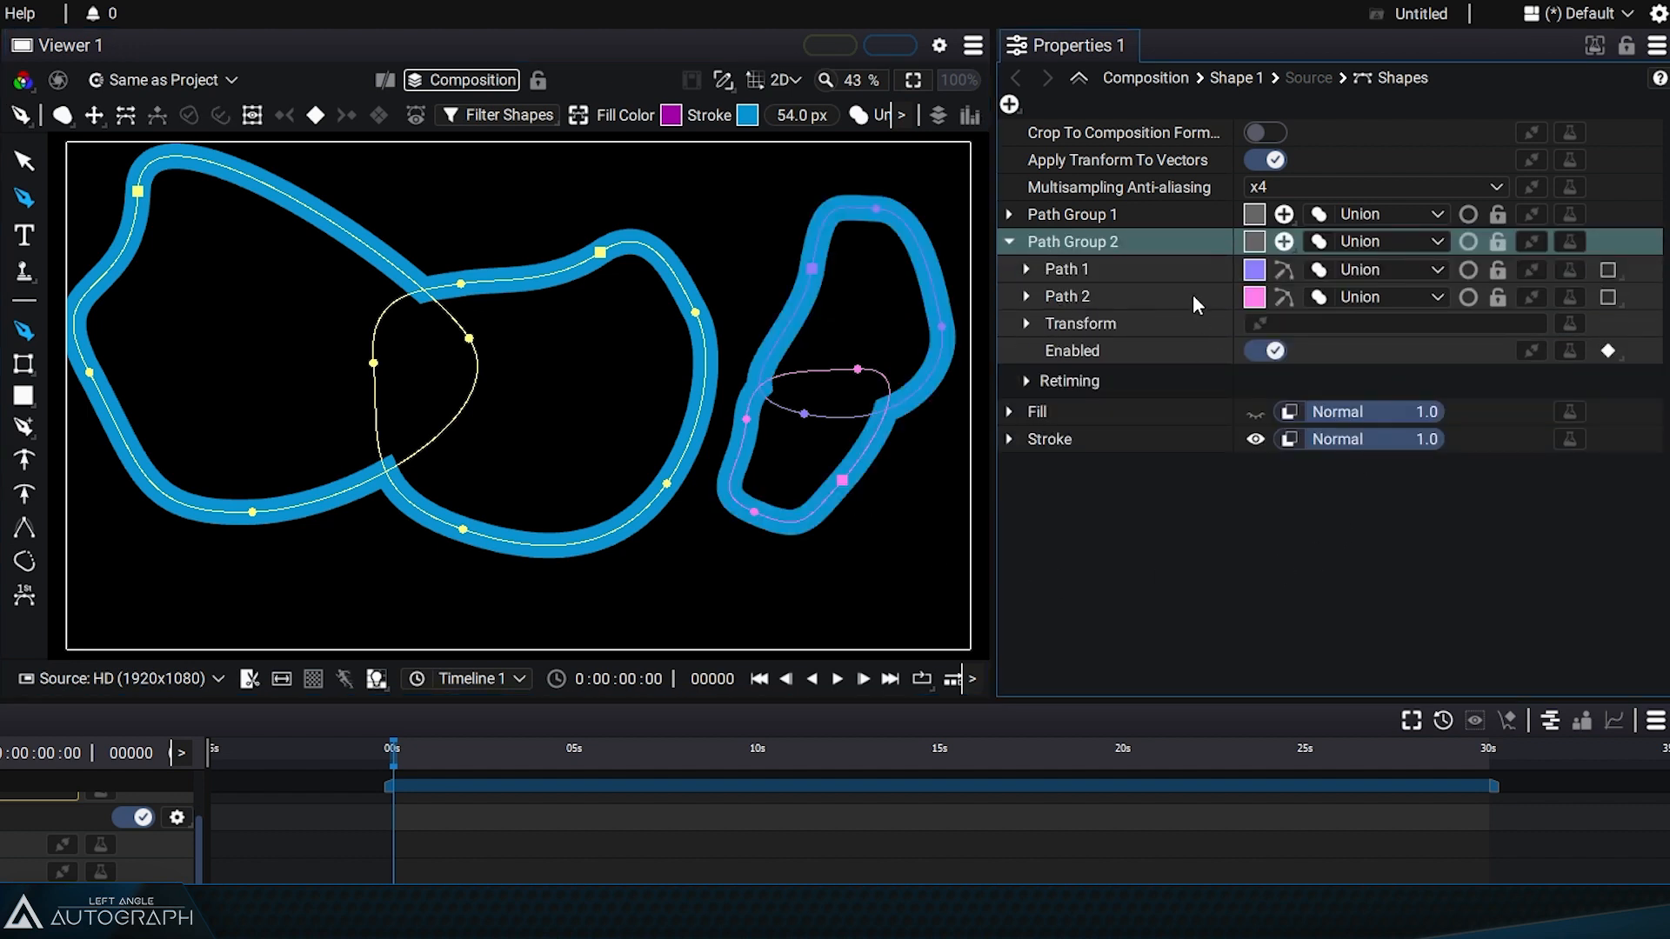
{"action": "left_click", "coordinate": [1008, 241]}
Examine the individual paths contained in Path Group 1 and Path Group 2
{"action": "left_click", "coordinate": [1039, 214]}
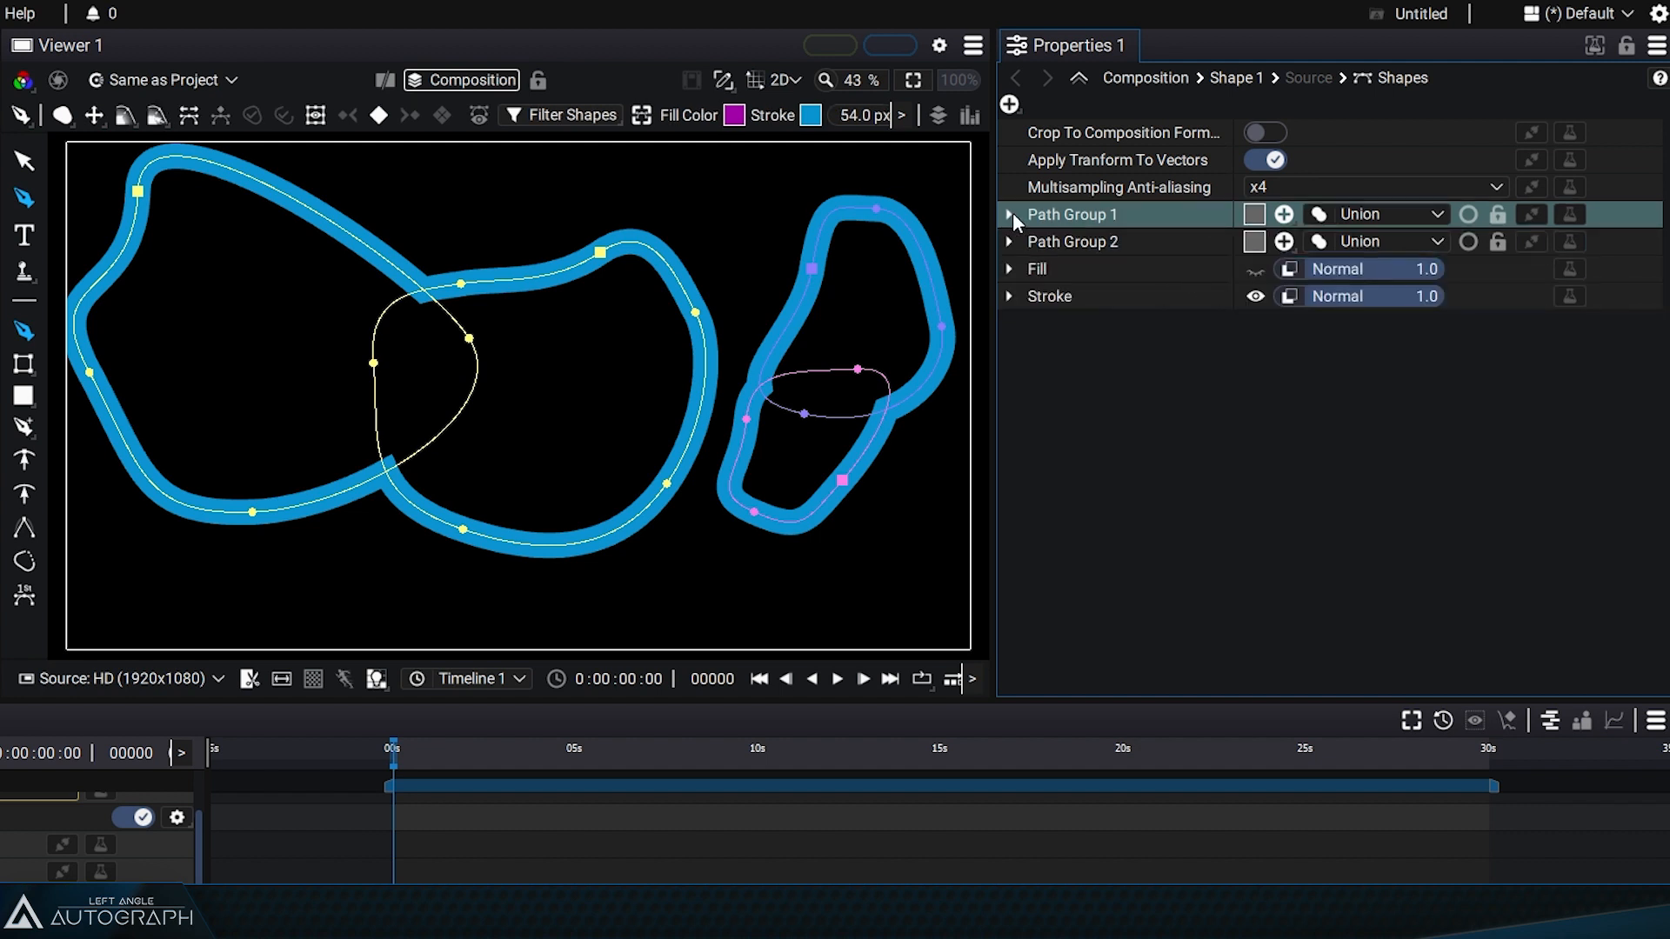
{"action": "left_click", "coordinate": [1009, 214]}
{"action": "left_click", "coordinate": [1027, 295]}
{"action": "left_click", "coordinate": [1082, 244]}
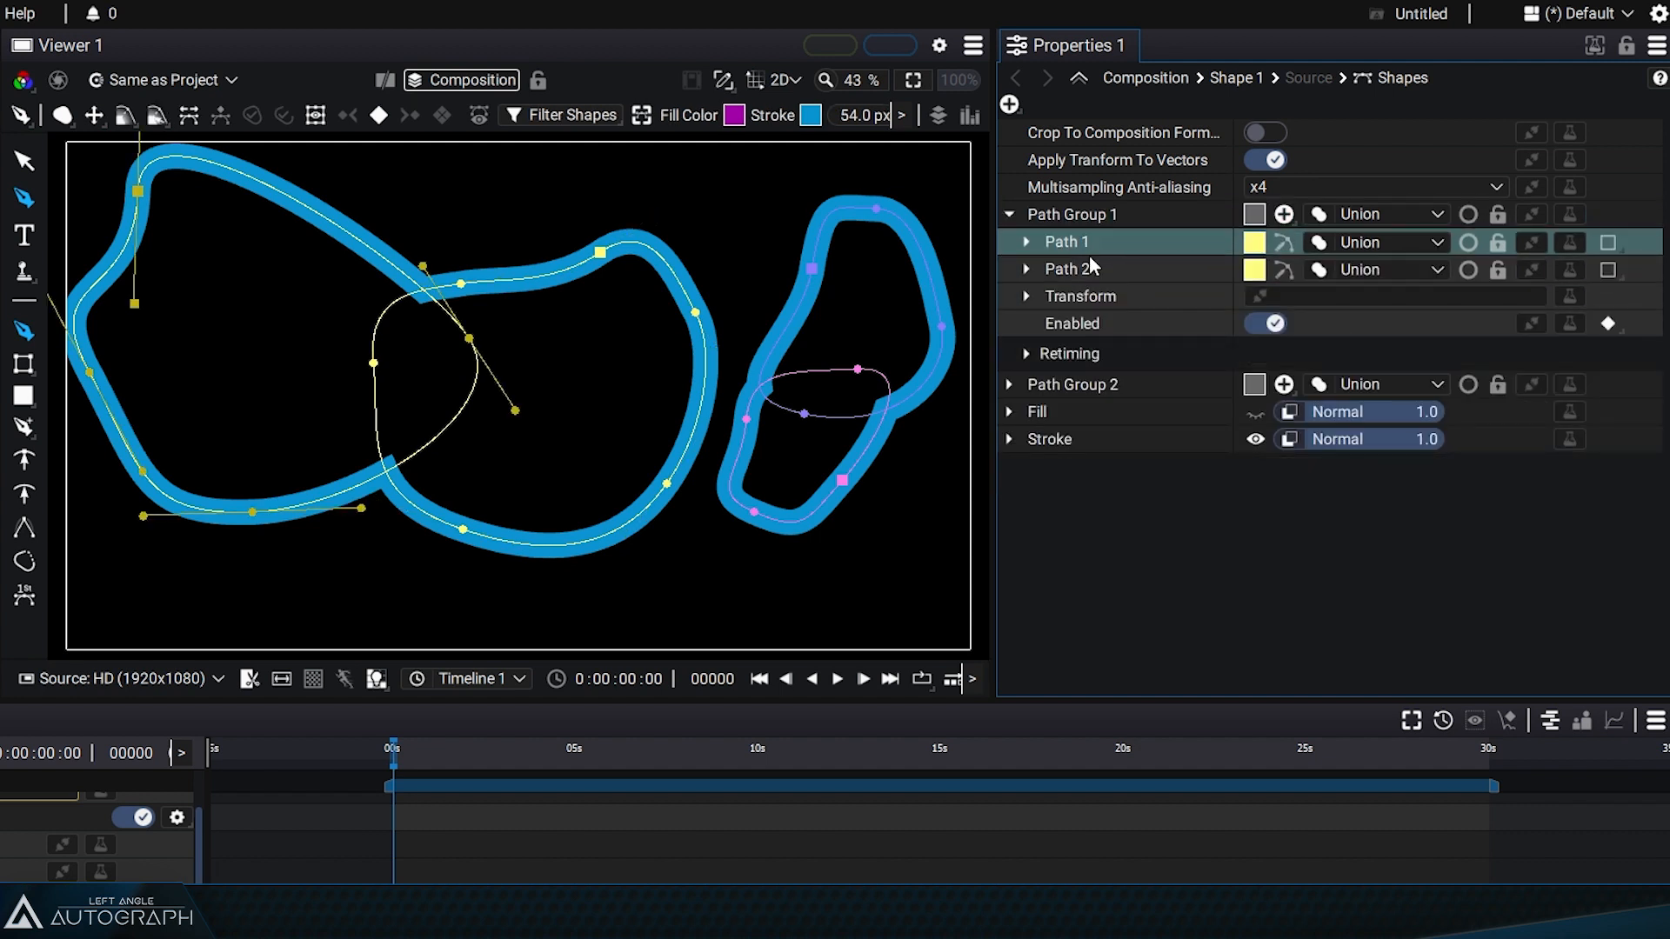
{"action": "left_click", "coordinate": [1086, 268]}
{"action": "left_click", "coordinate": [1009, 384]}
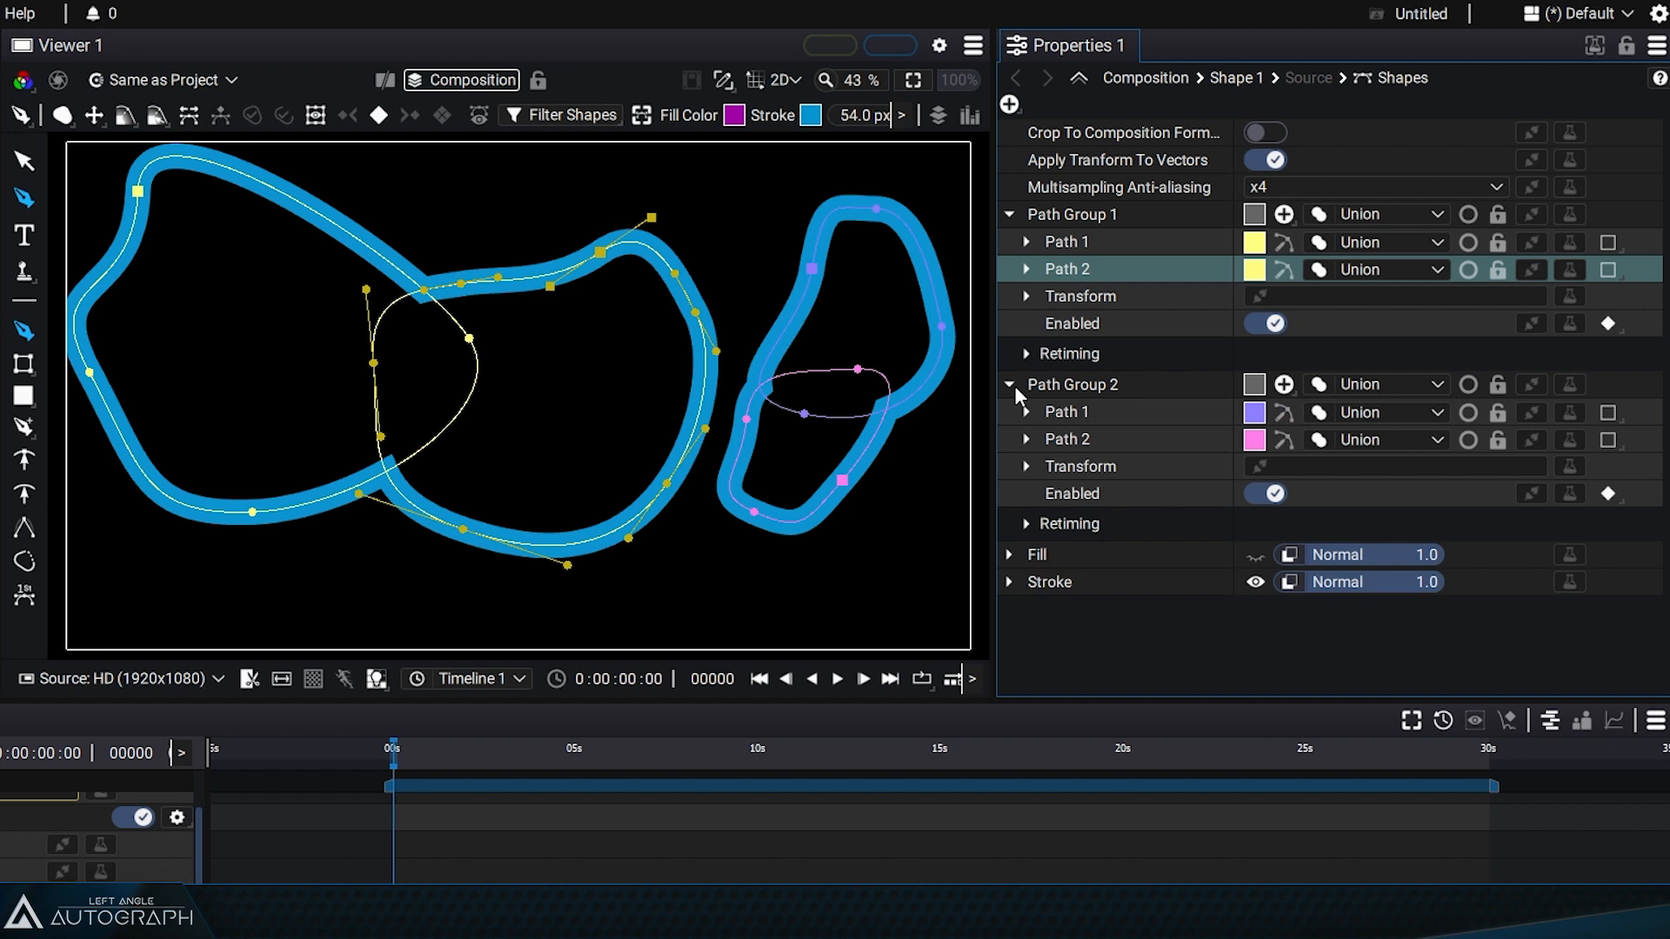
{"action": "left_click", "coordinate": [1093, 414]}
{"action": "left_click", "coordinate": [1101, 437]}
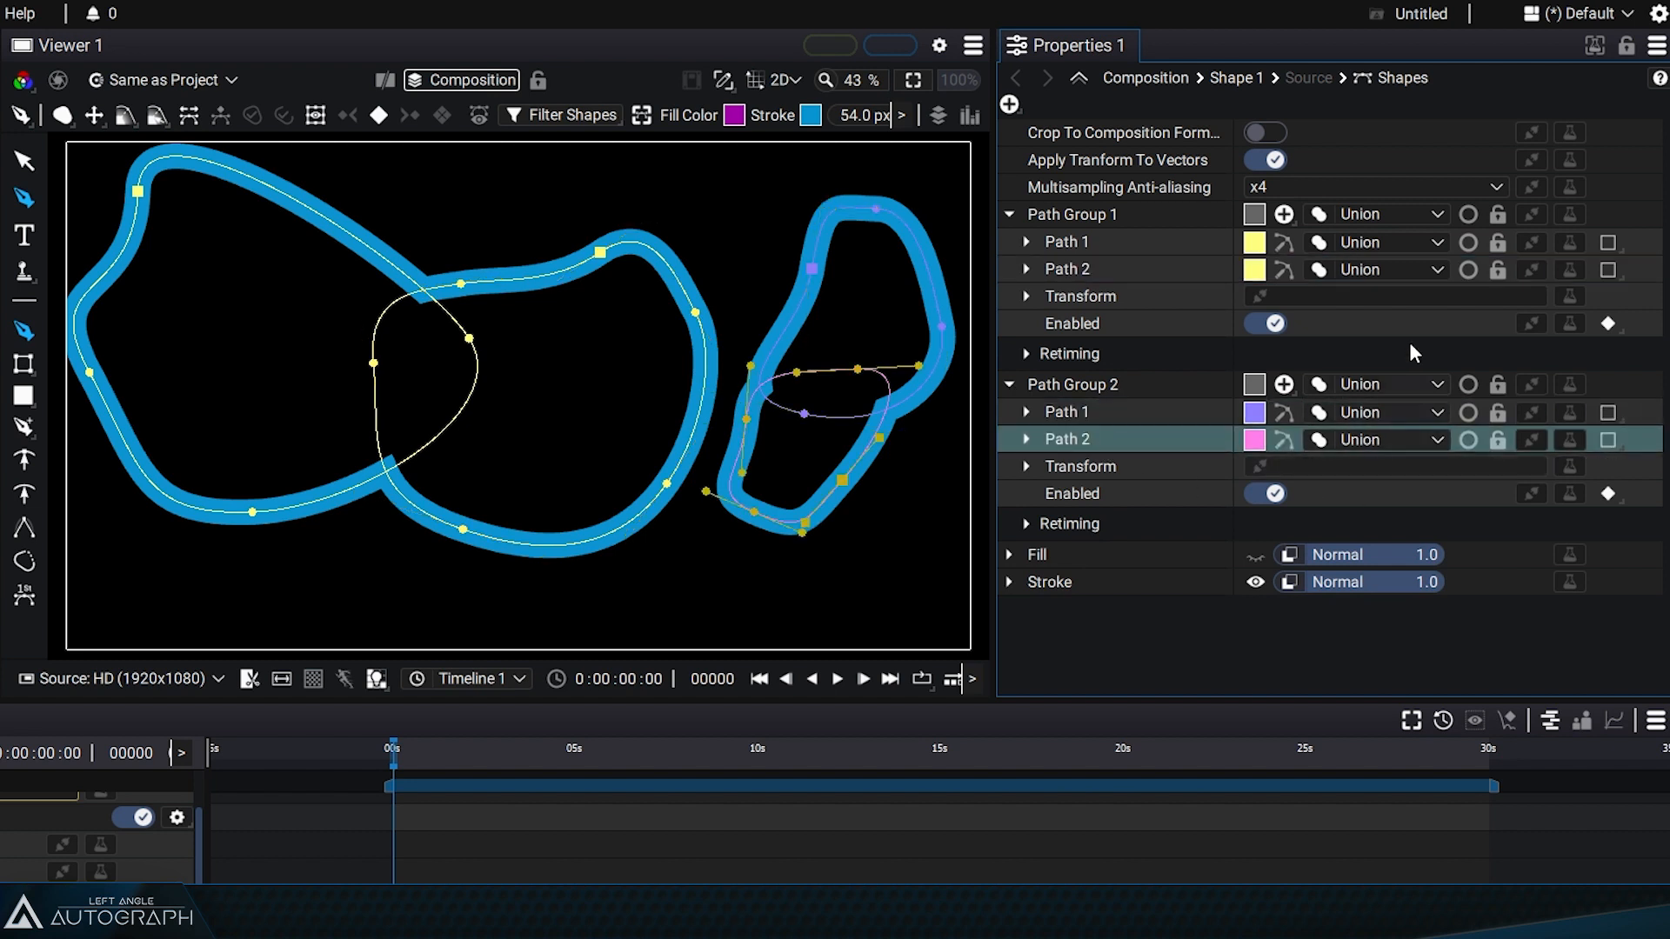
Compare the pair of paths inside each path group, and the two groups as collapsed units
{"action": "left_click", "coordinate": [1155, 241]}
{"action": "left_click", "coordinate": [1143, 270], "text": "shift"}
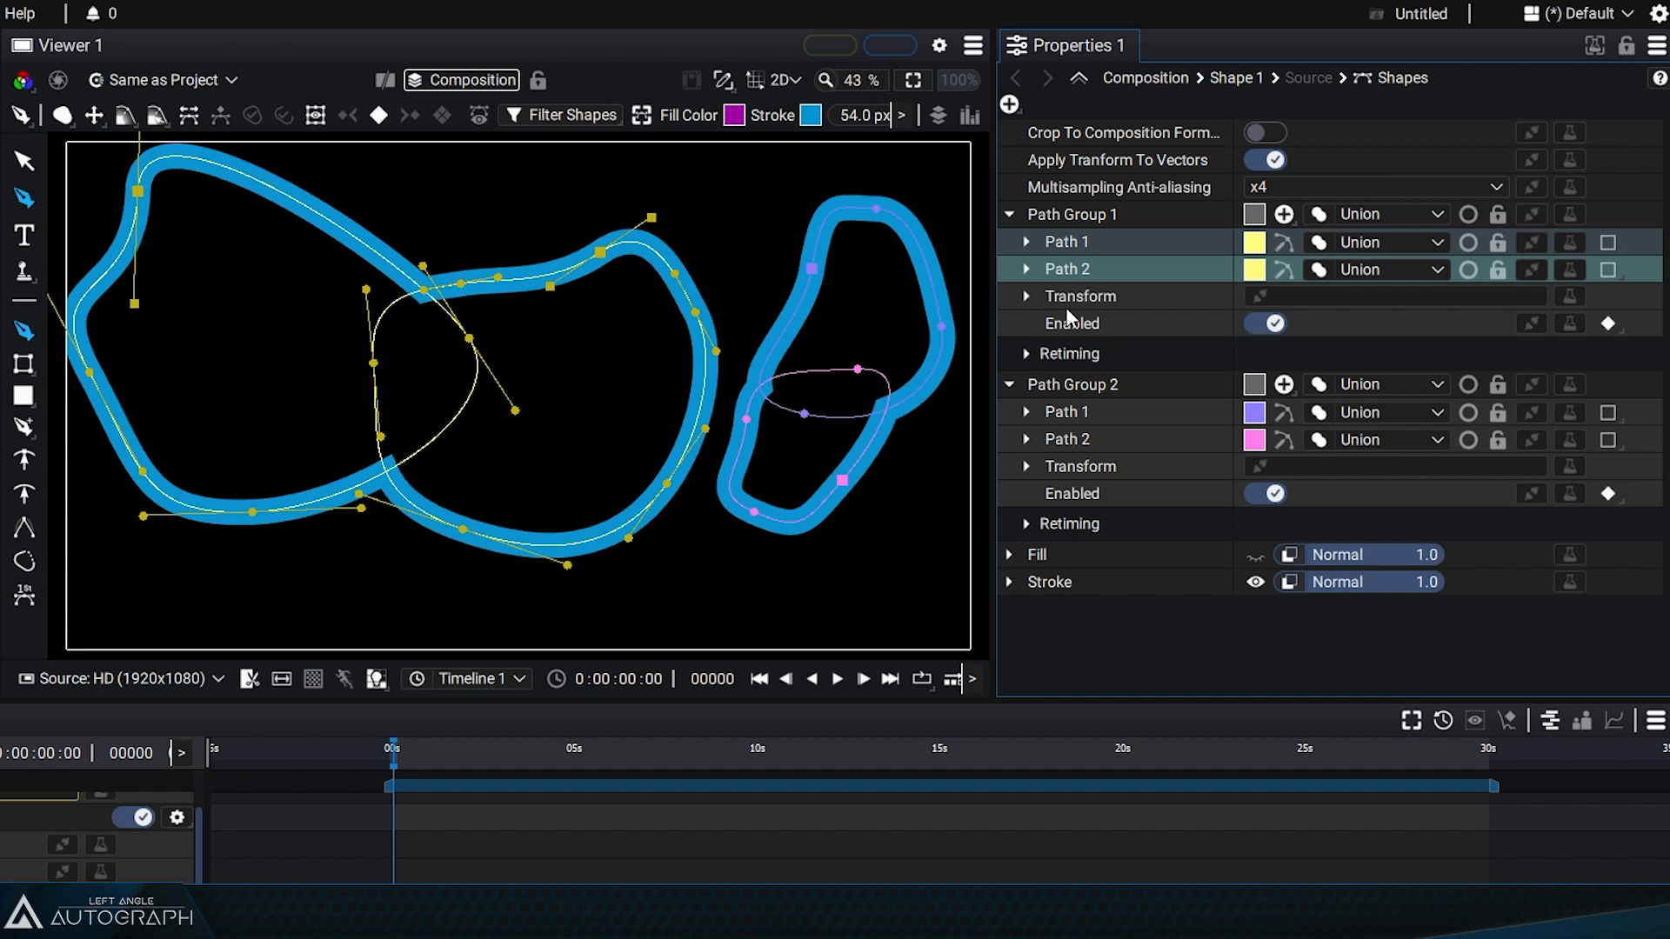
{"action": "left_click", "coordinate": [1098, 414]}
{"action": "left_click", "coordinate": [1091, 439], "text": "shift"}
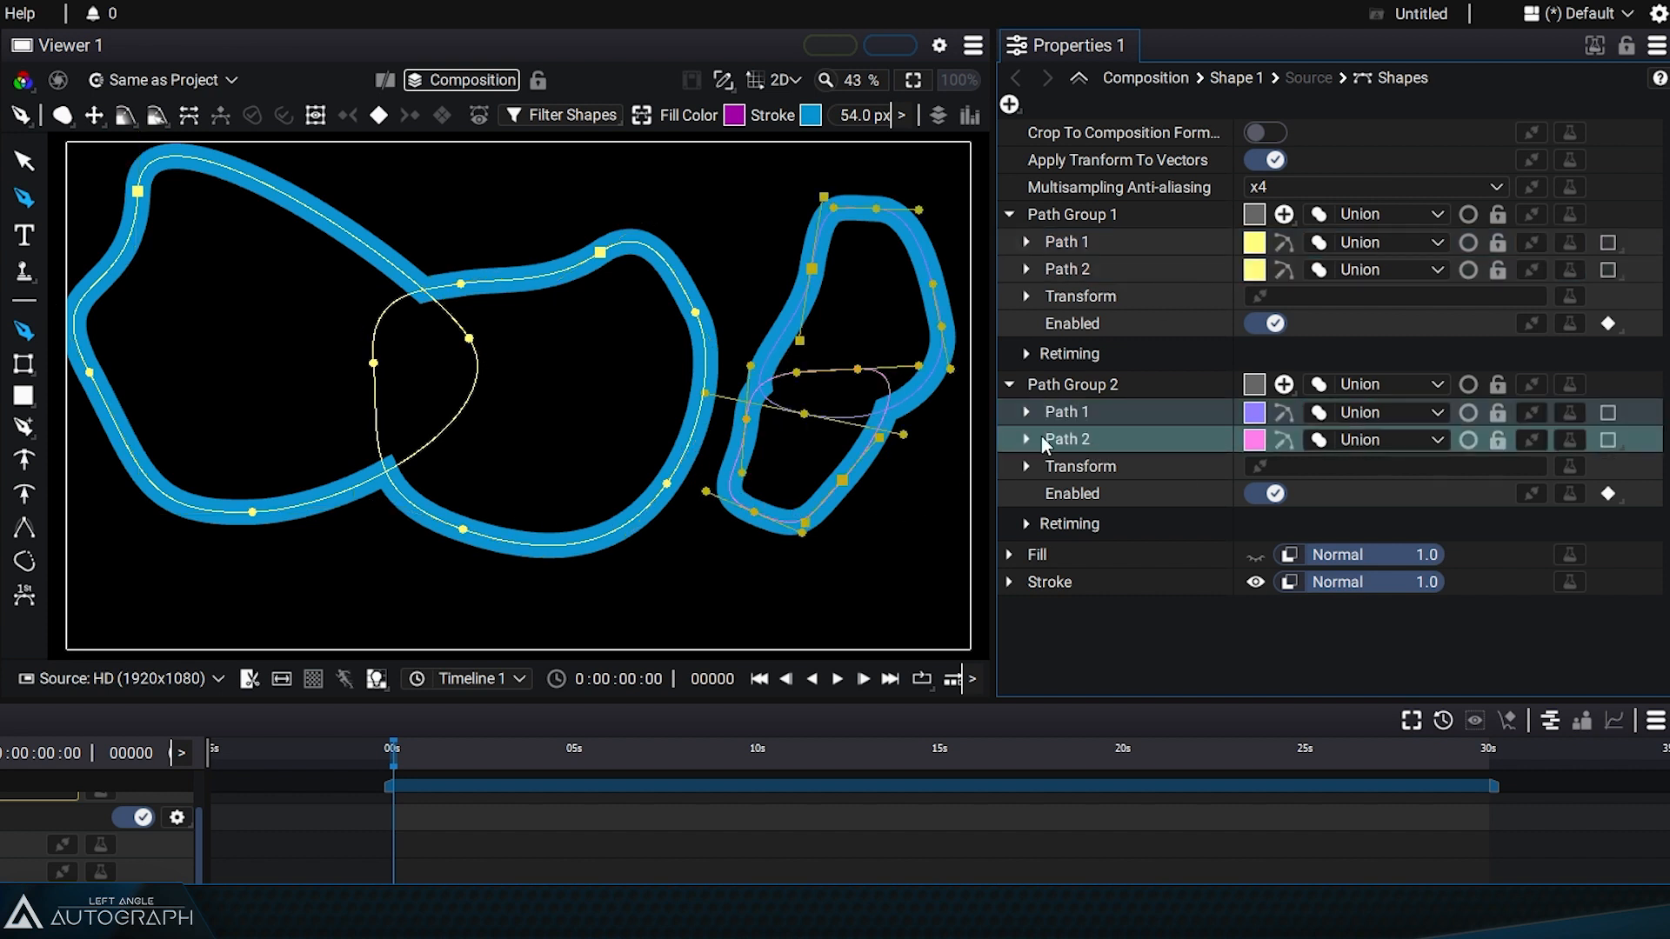
{"action": "left_click", "coordinate": [1009, 384]}
{"action": "left_click", "coordinate": [1009, 214]}
{"action": "left_click", "coordinate": [1079, 212]}
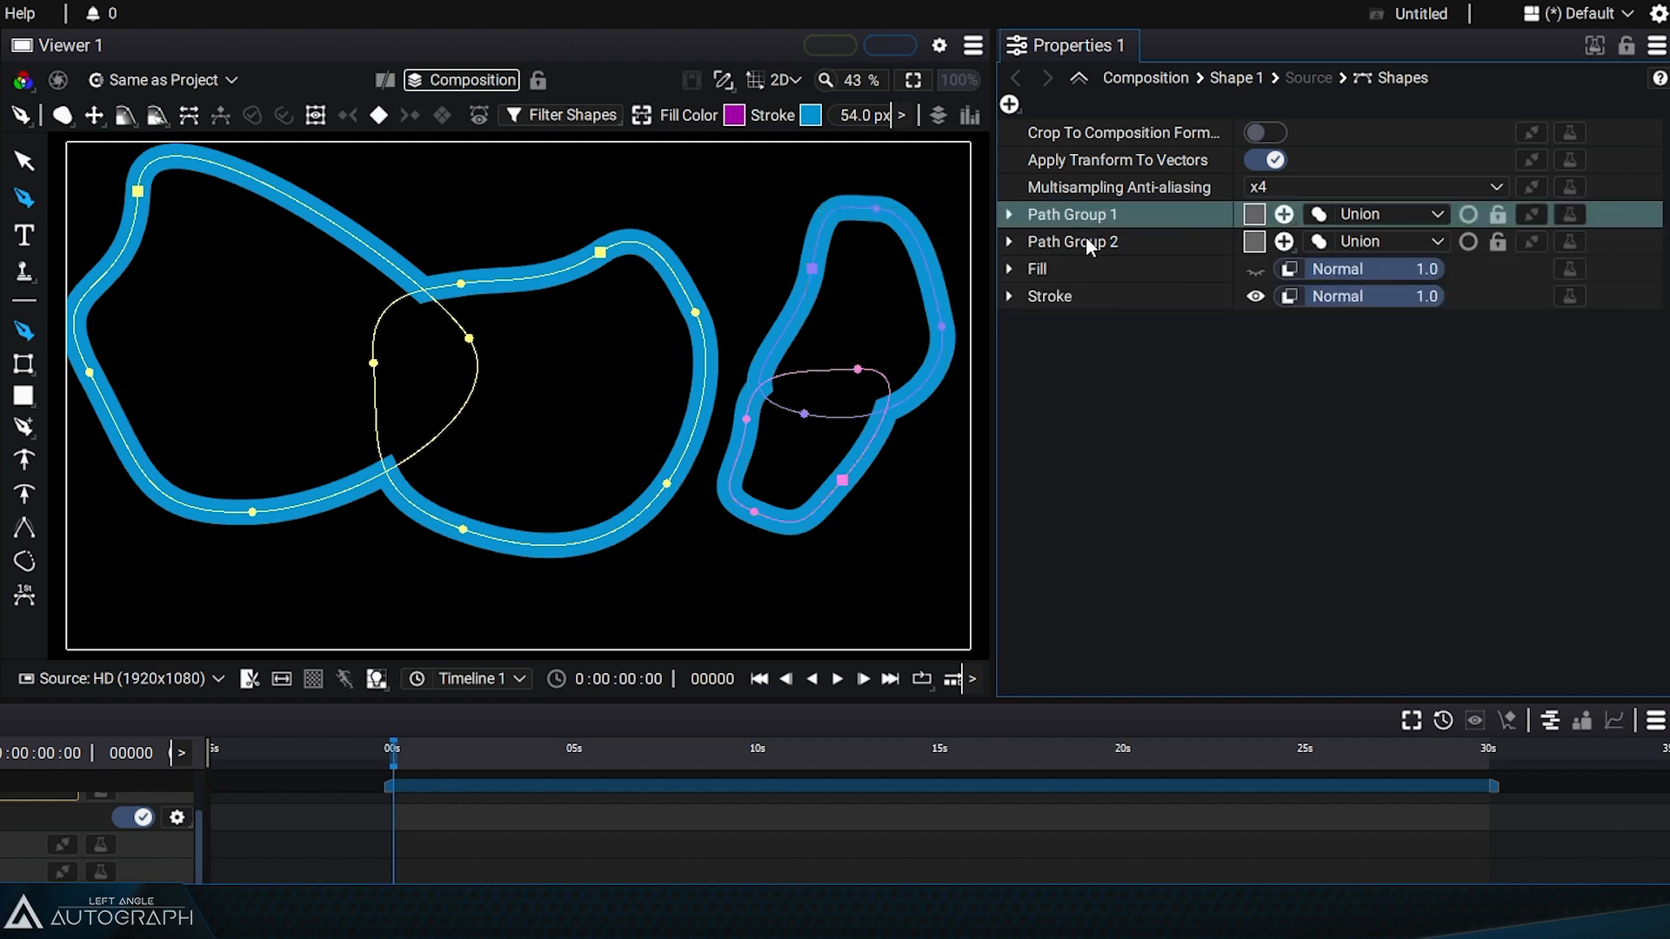
{"action": "left_click", "coordinate": [1088, 241]}
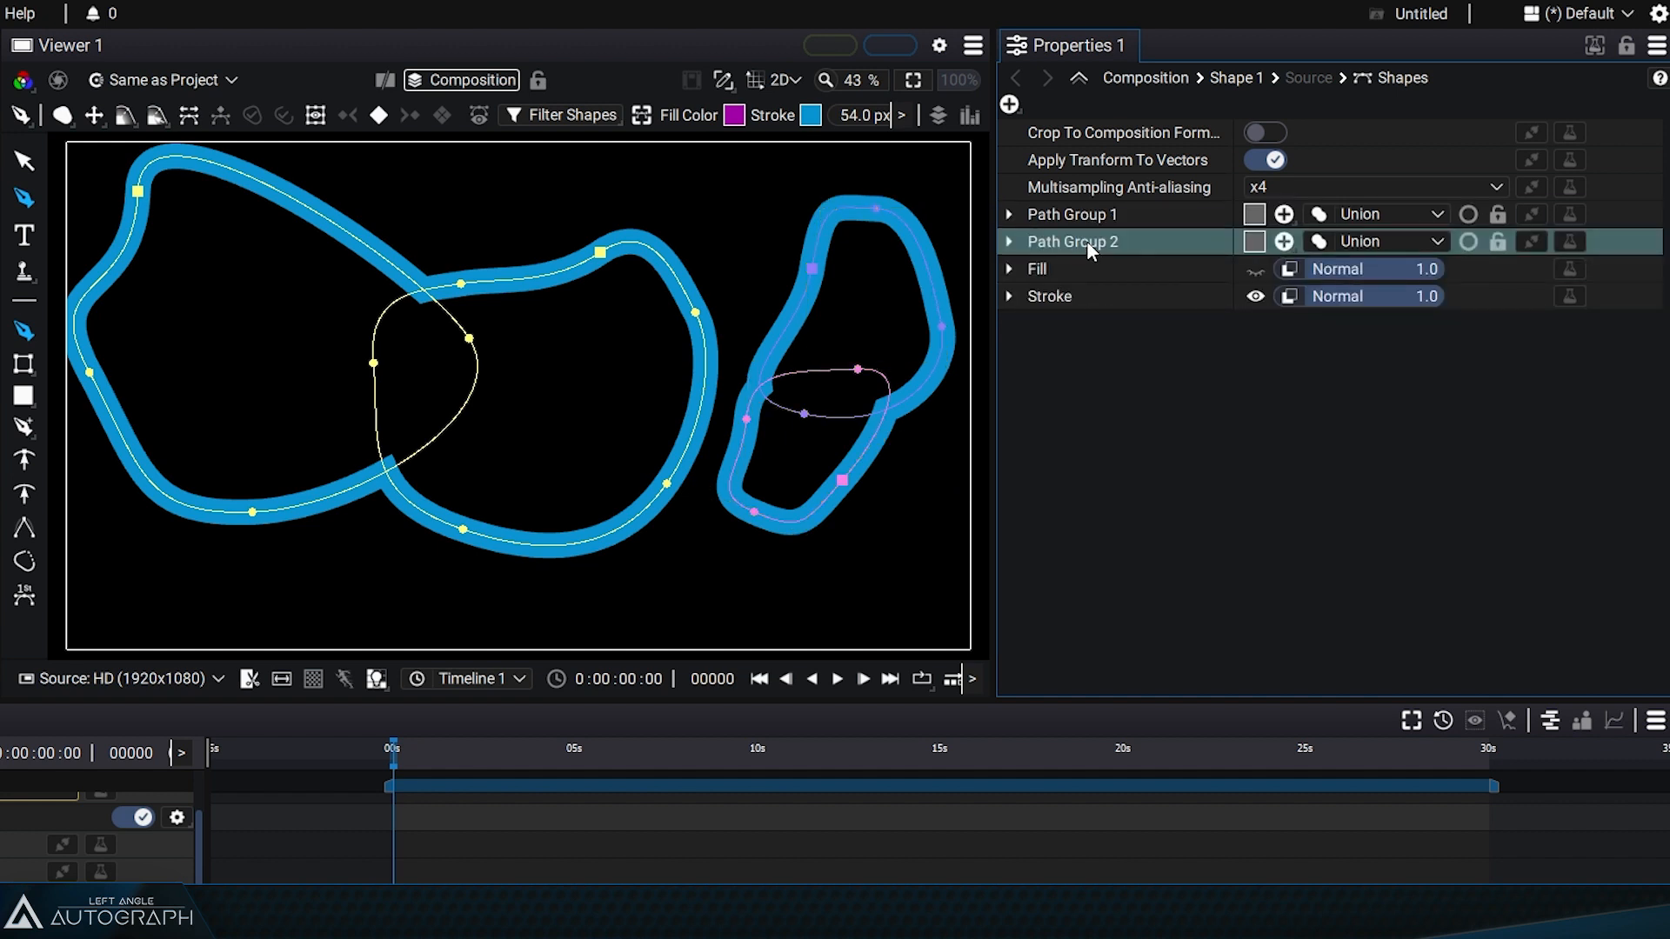
Rotate Path Group 2 slightly clockwise and shift it left until it overlaps the right side of Path Group 1
{"action": "left_click", "coordinate": [1009, 241]}
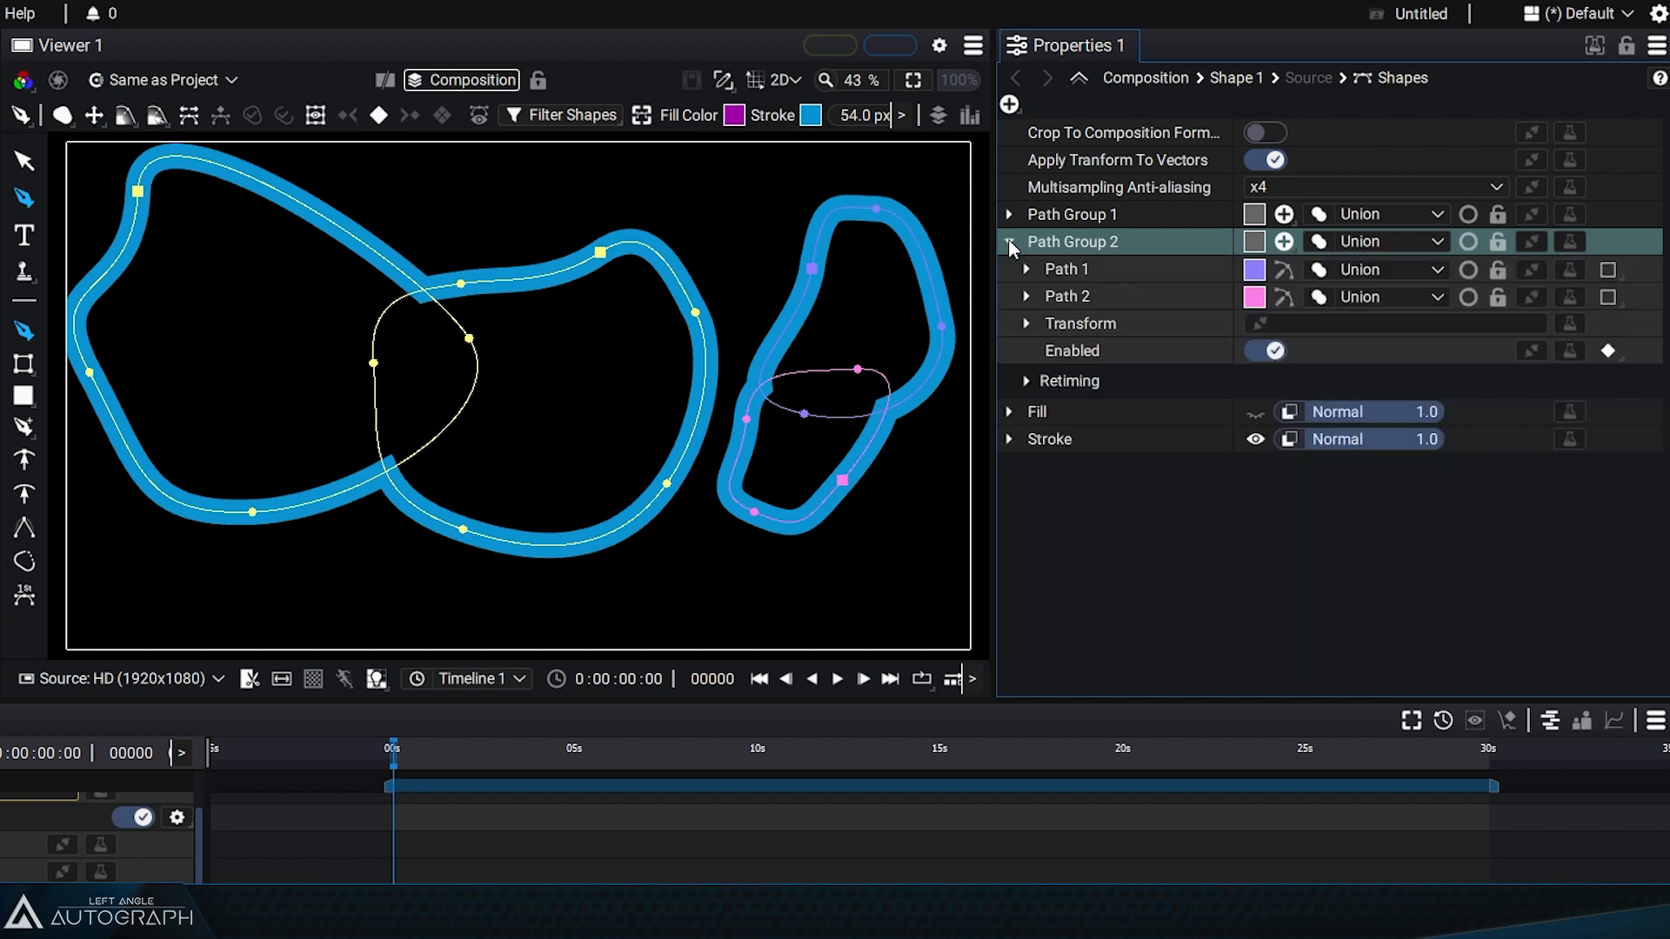
{"action": "left_click", "coordinate": [1025, 326]}
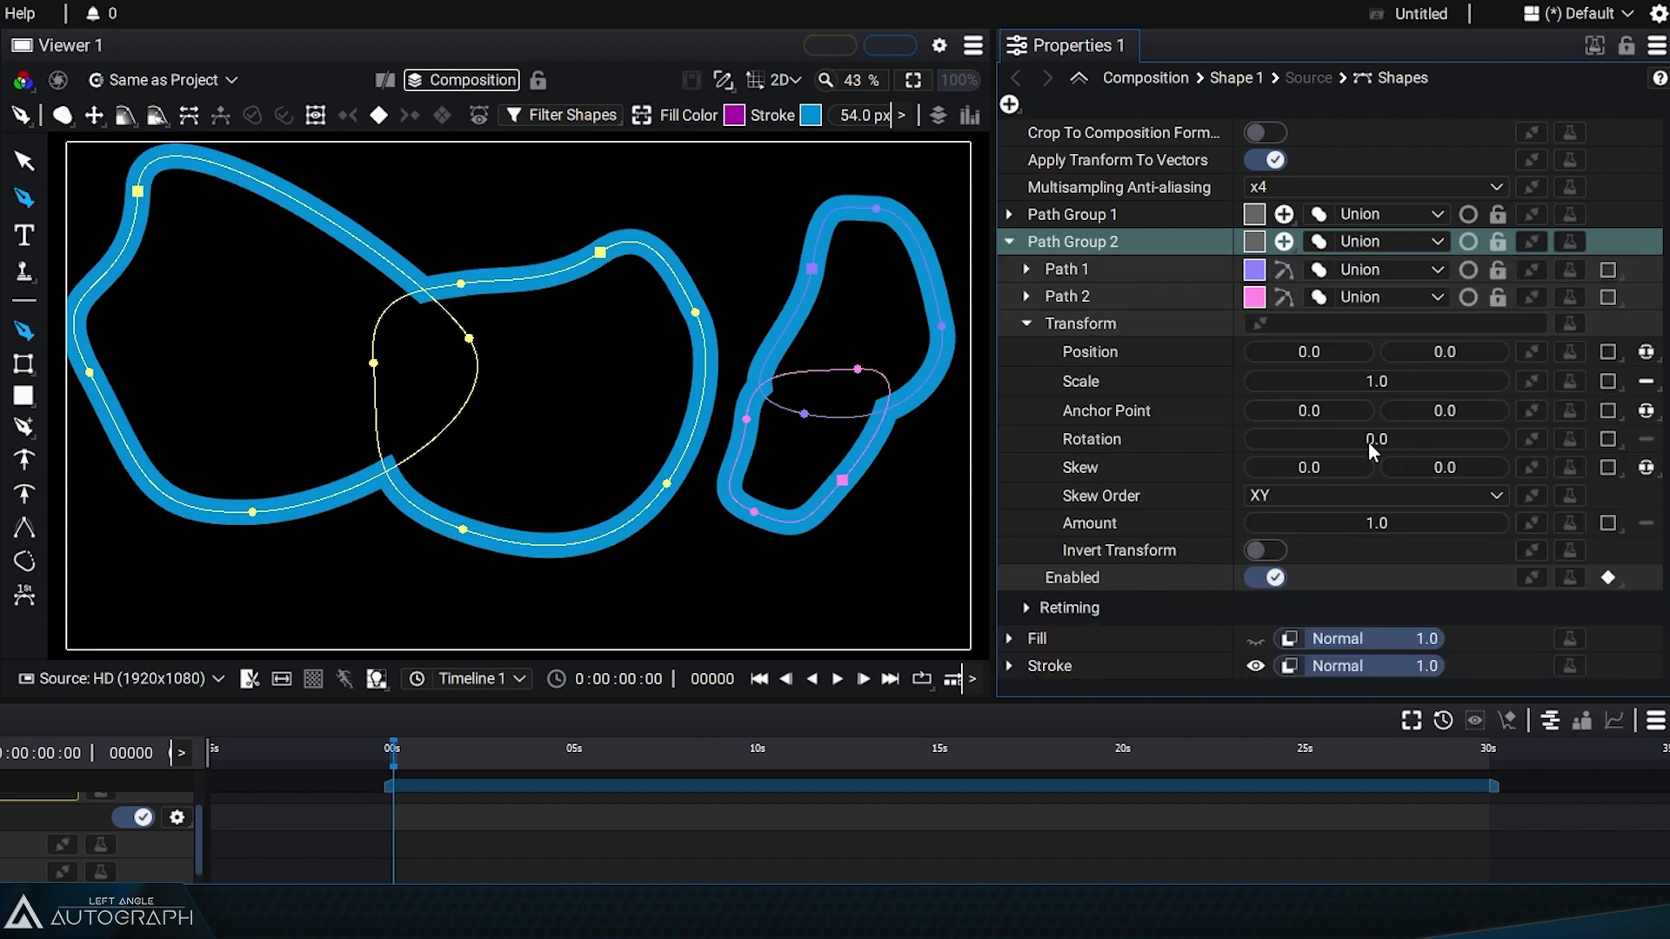
{"action": "mouse_move", "coordinate": [1369, 441]}
{"action": "left_mouse_down"}
{"action": "mouse_move", "coordinate": [1389, 440]}
{"action": "mouse_move", "coordinate": [1368, 443]}
{"action": "left_mouse_up"}
{"action": "left_click_drag", "start_coordinate": [1309, 357], "coordinate": [1257, 352]}
Collapse Path Group 2 and set its boolean operation to Intersect
{"action": "left_click", "coordinate": [1009, 241]}
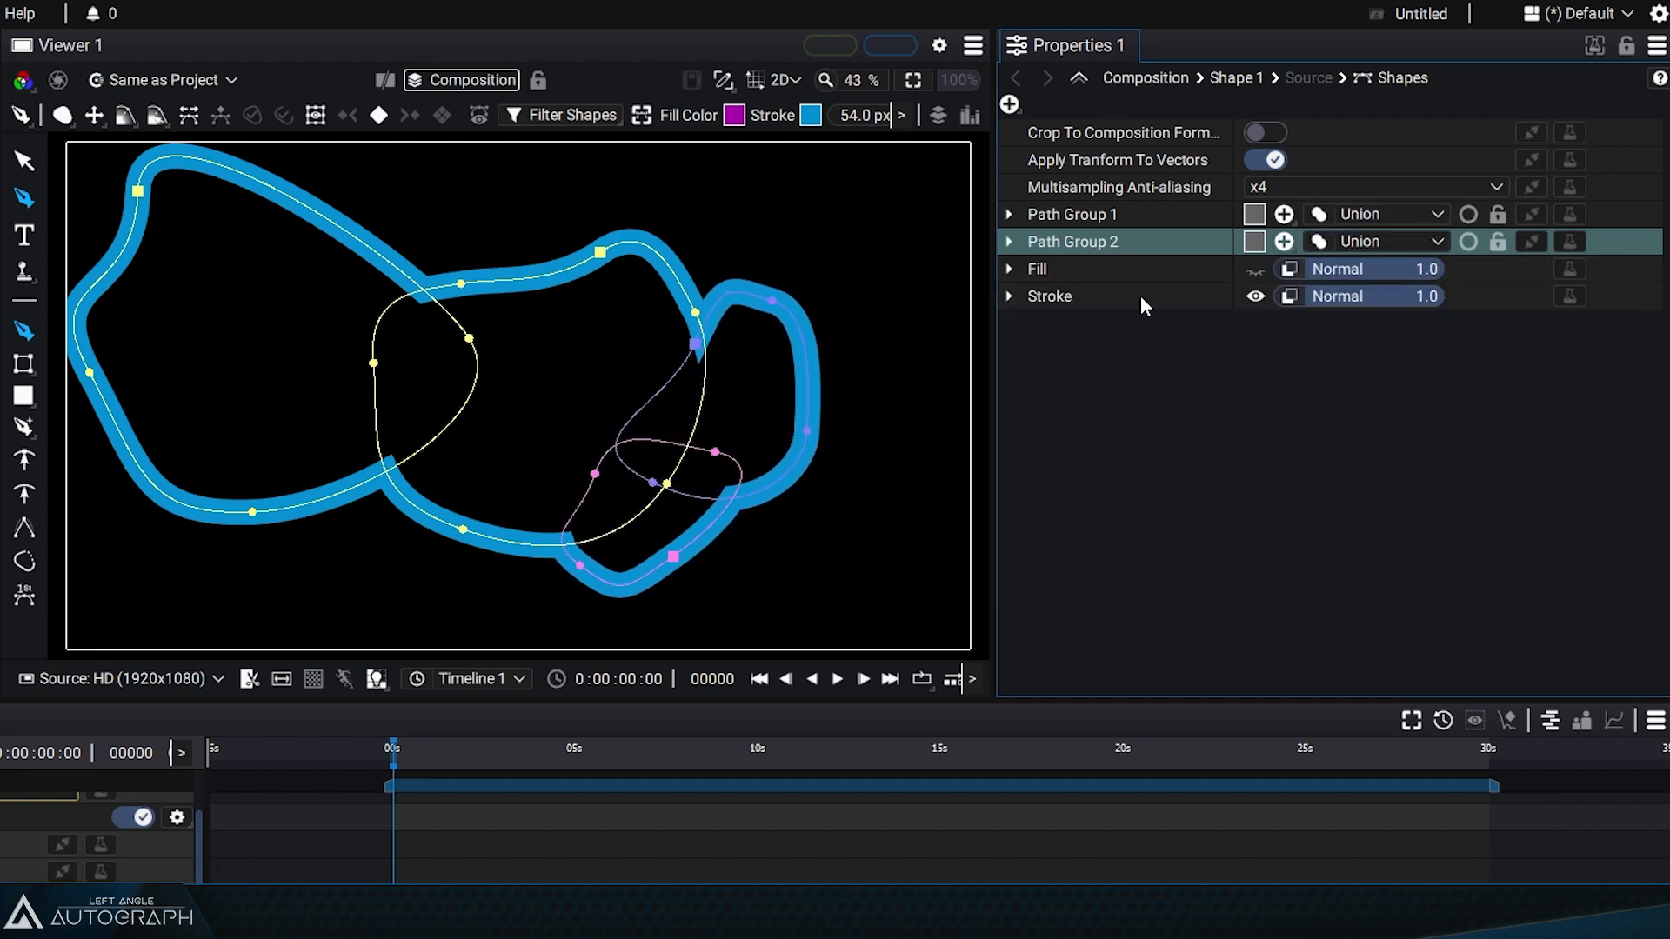
{"action": "left_click", "coordinate": [1380, 241]}
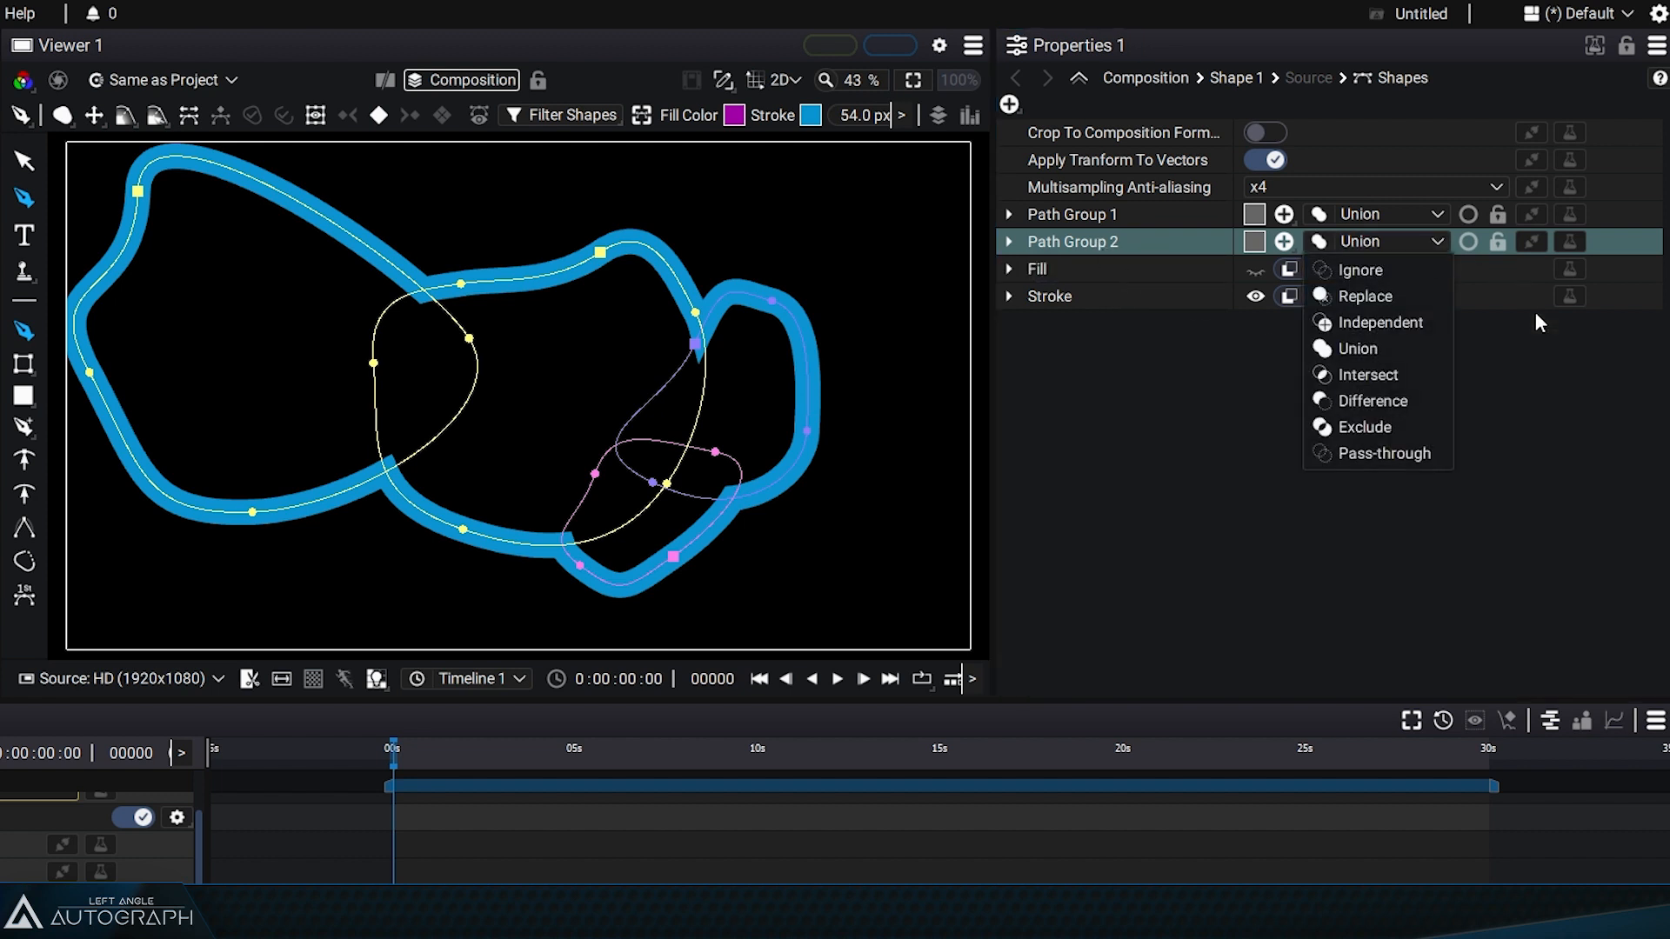
{"action": "left_click", "coordinate": [1381, 380]}
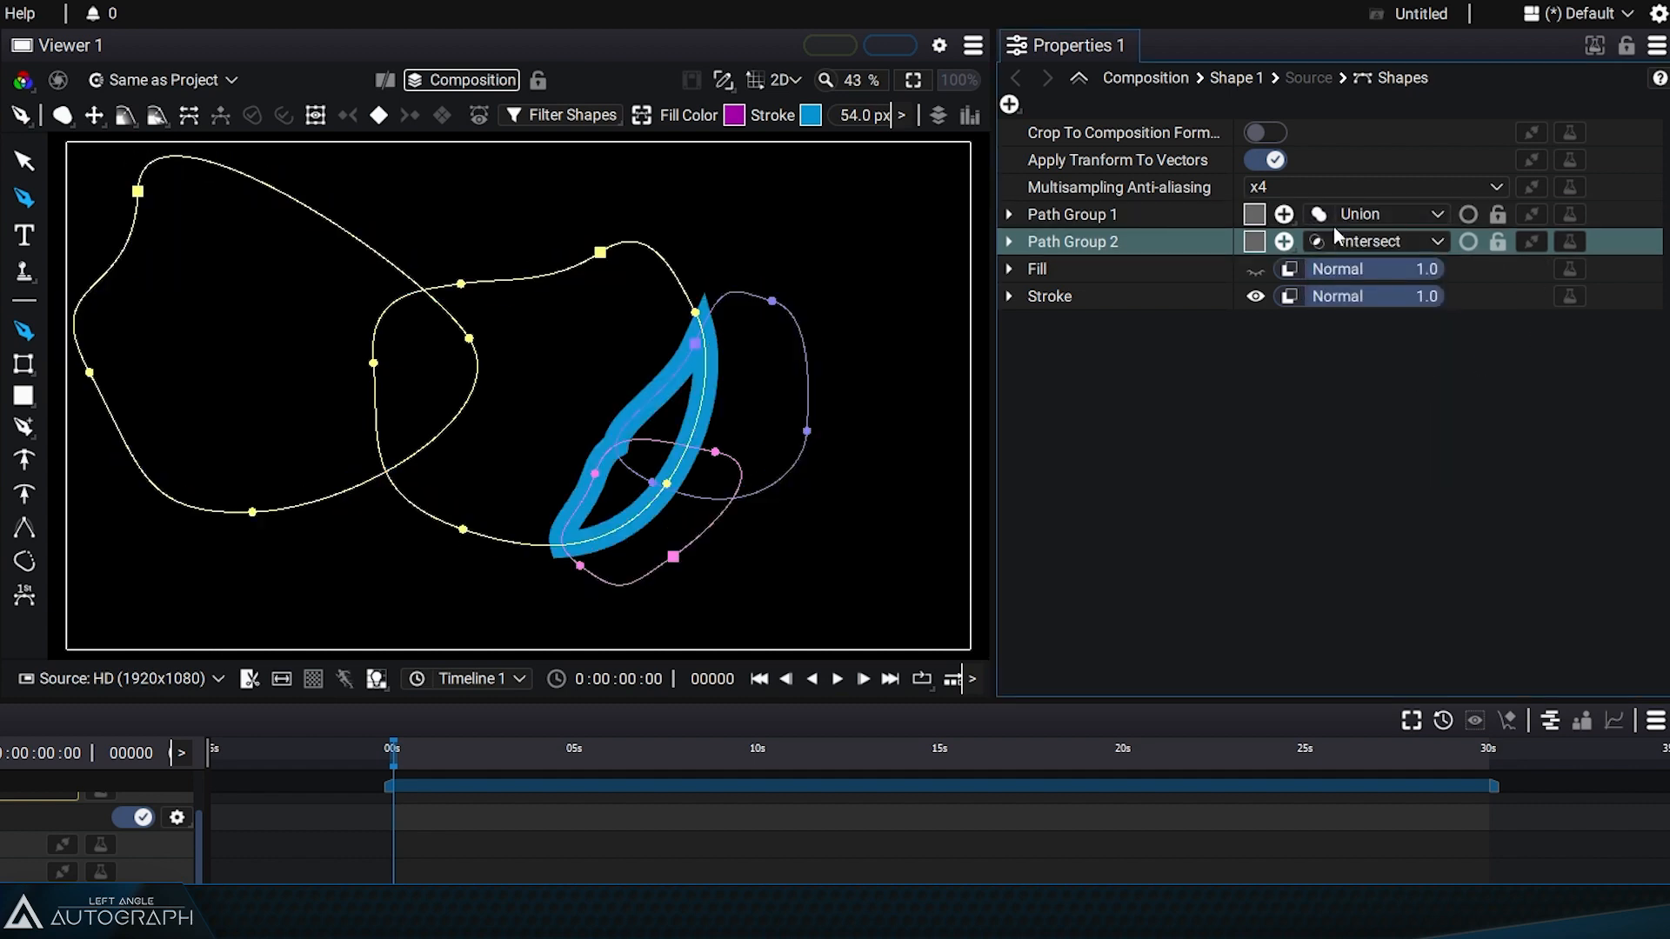
Review the two paths combined inside Path Group 1 and how the two path groups relate to each other
{"action": "left_click", "coordinate": [1009, 213]}
{"action": "left_click", "coordinate": [1089, 241]}
{"action": "left_click", "coordinate": [1094, 275]}
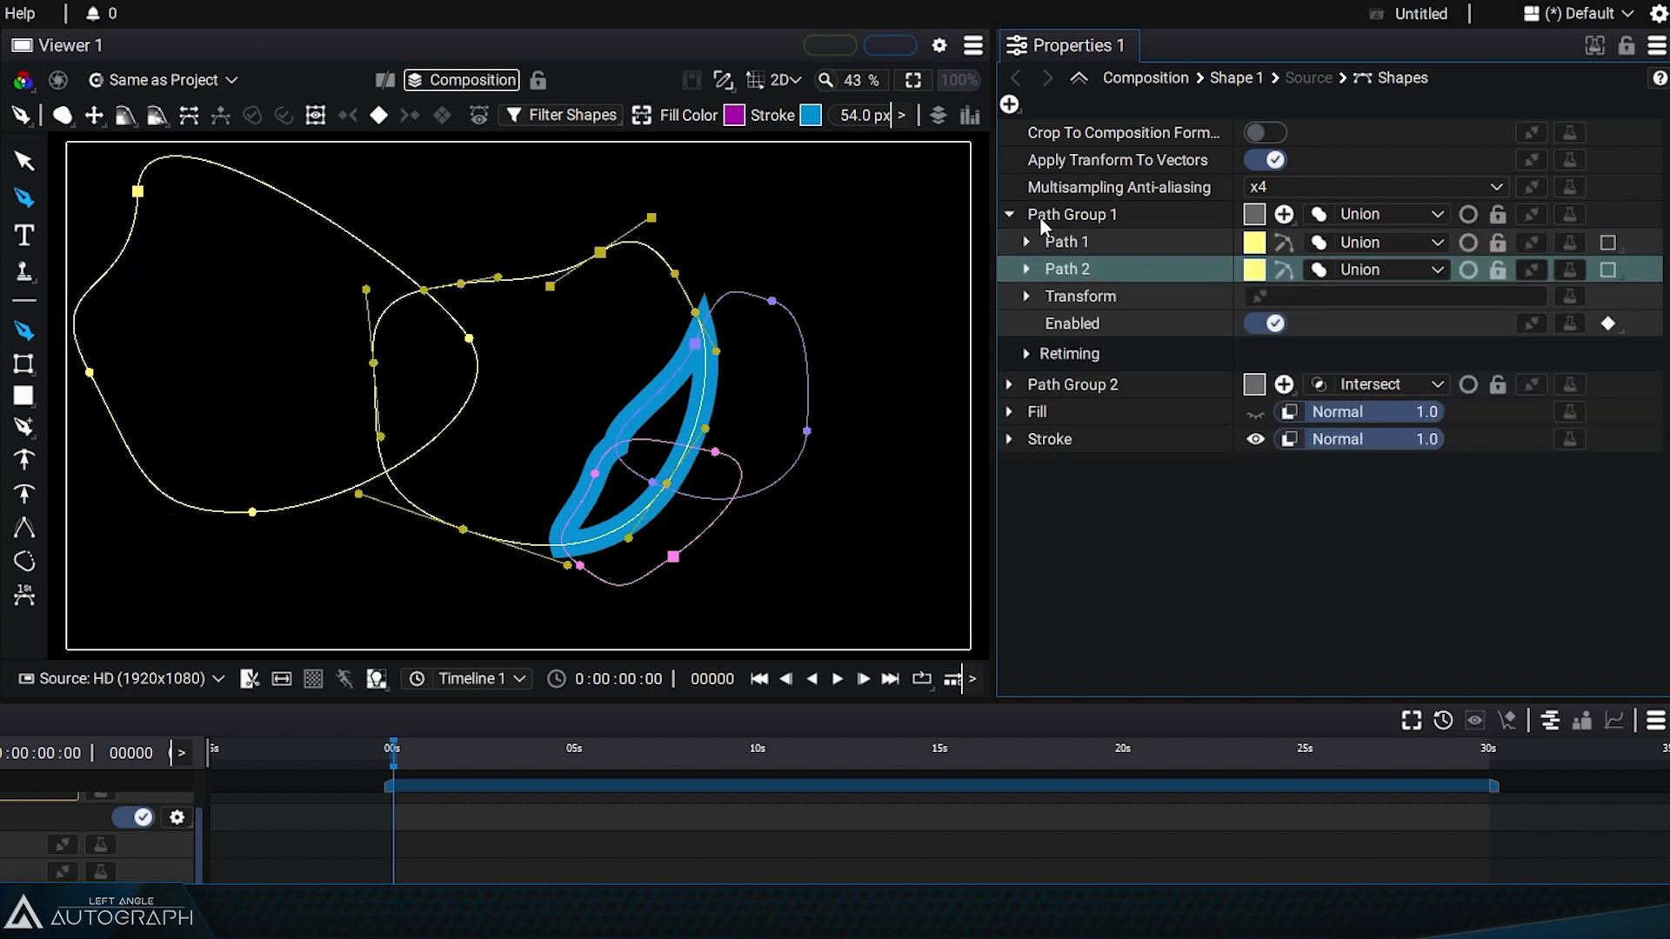
{"action": "left_click", "coordinate": [1009, 214]}
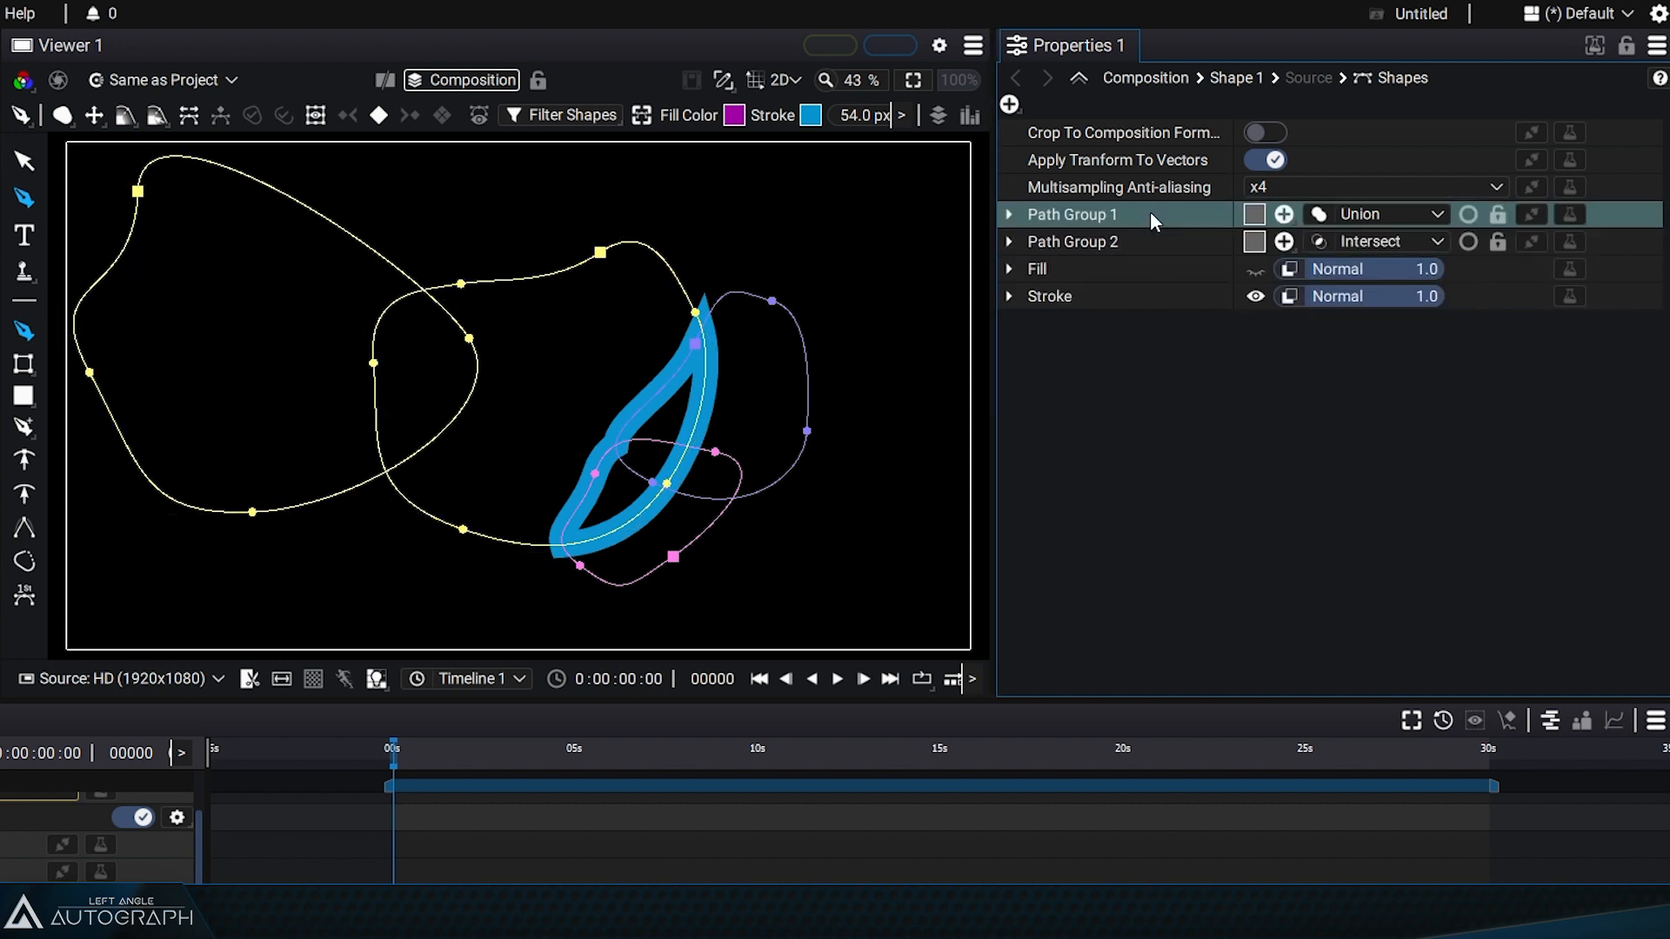
{"action": "left_click", "coordinate": [1147, 216]}
{"action": "left_click", "coordinate": [1150, 242], "text": "shift"}
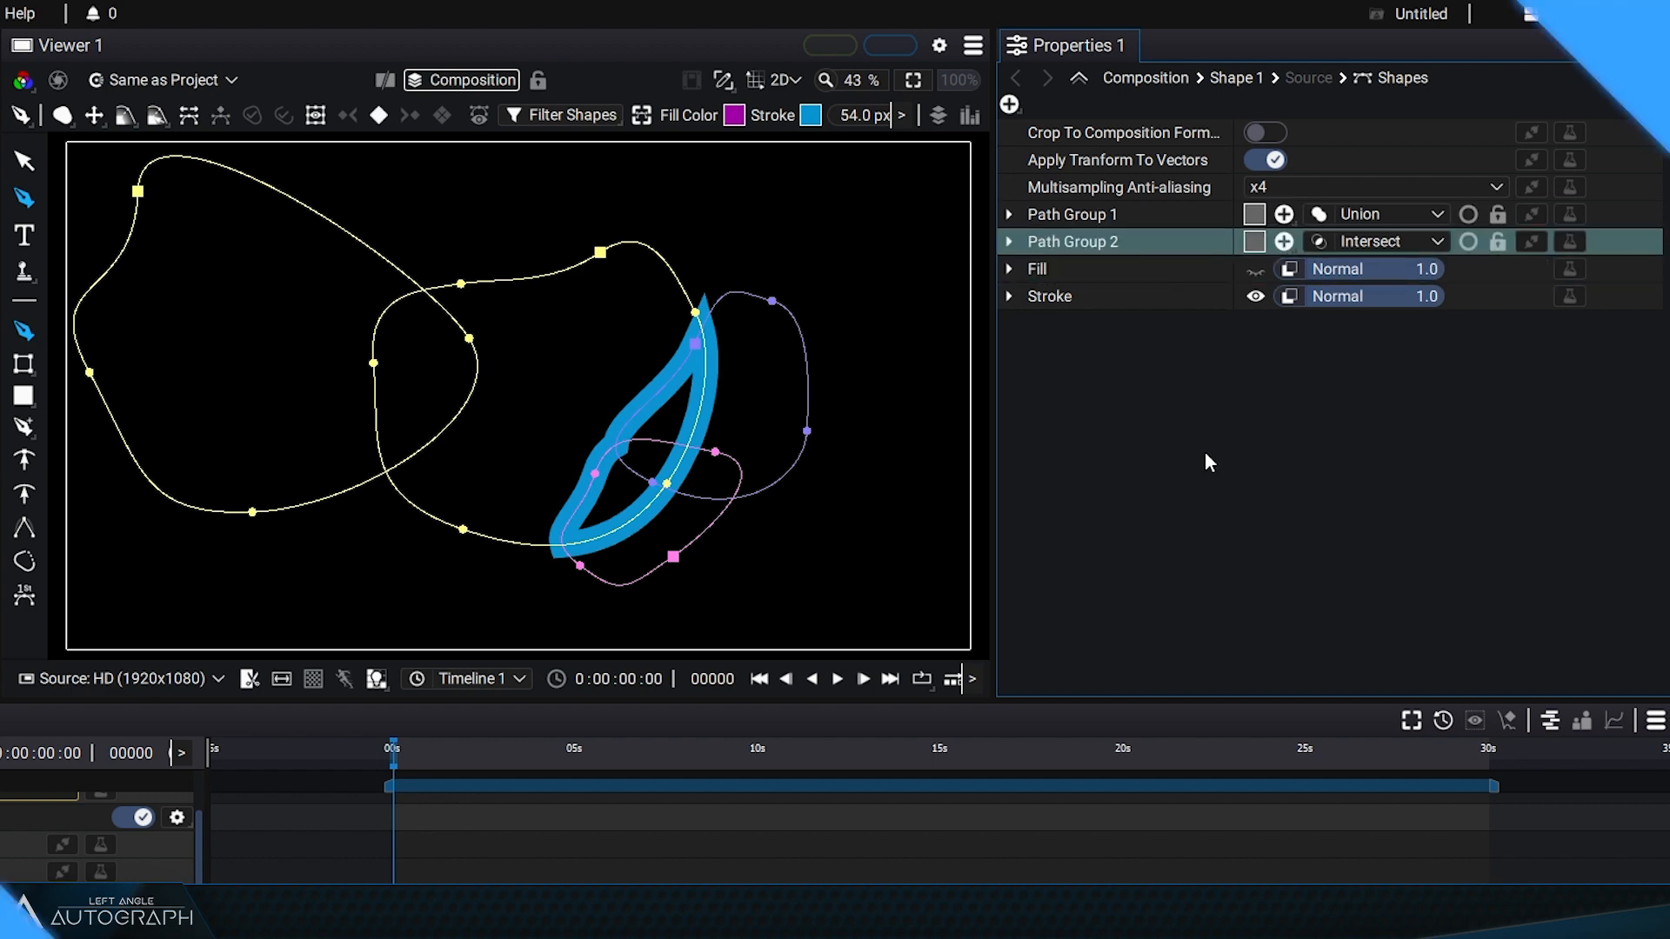